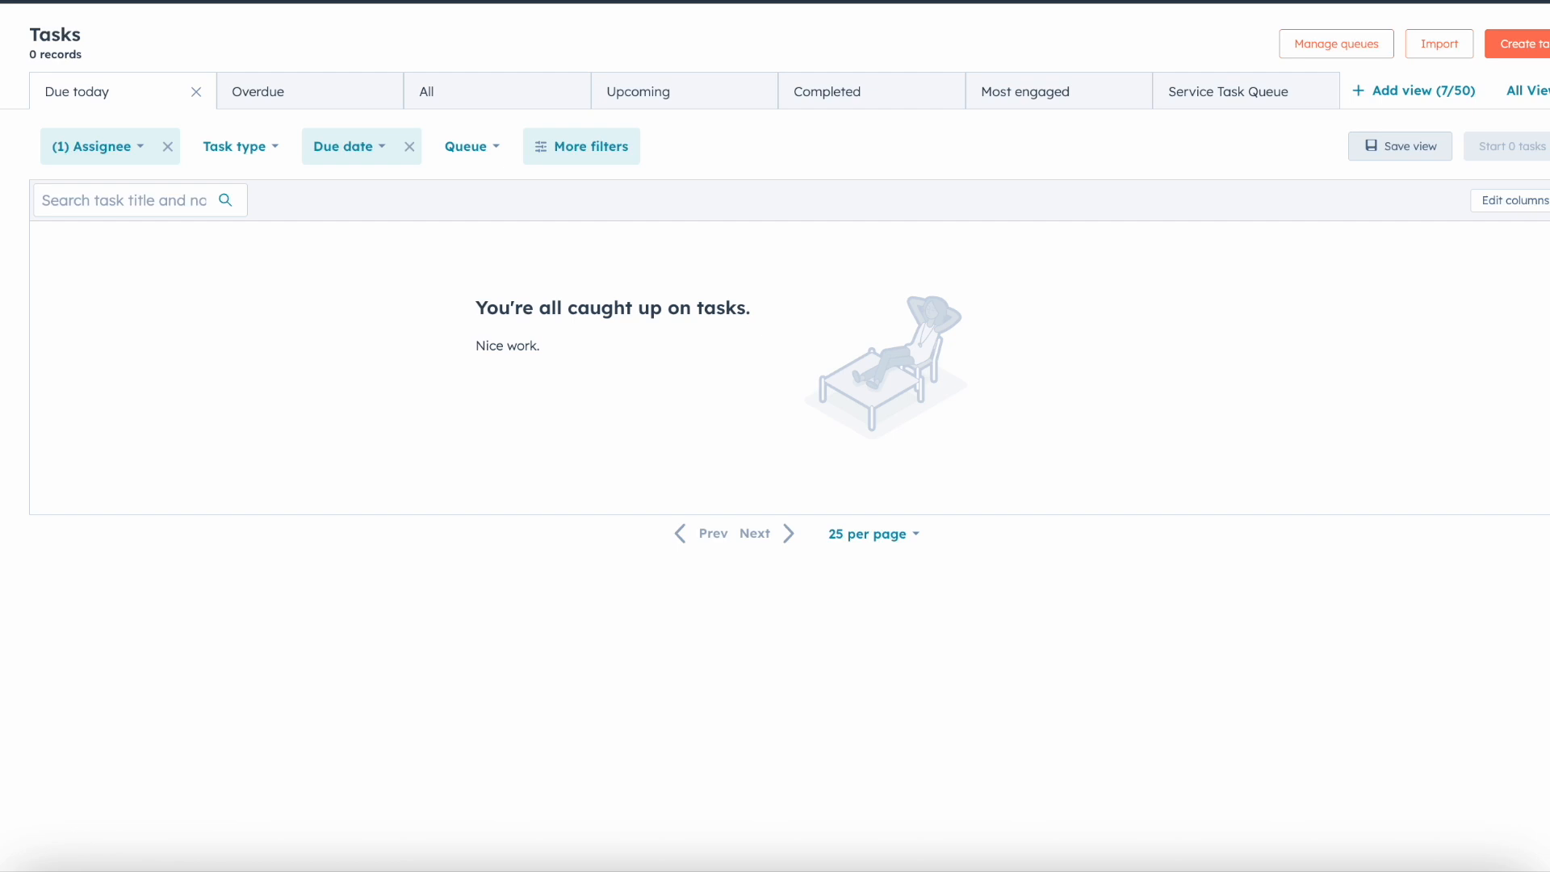
Step: Open Custom Events and start creating an event that is tracked with the visualizer
mouse_move(0, 355)
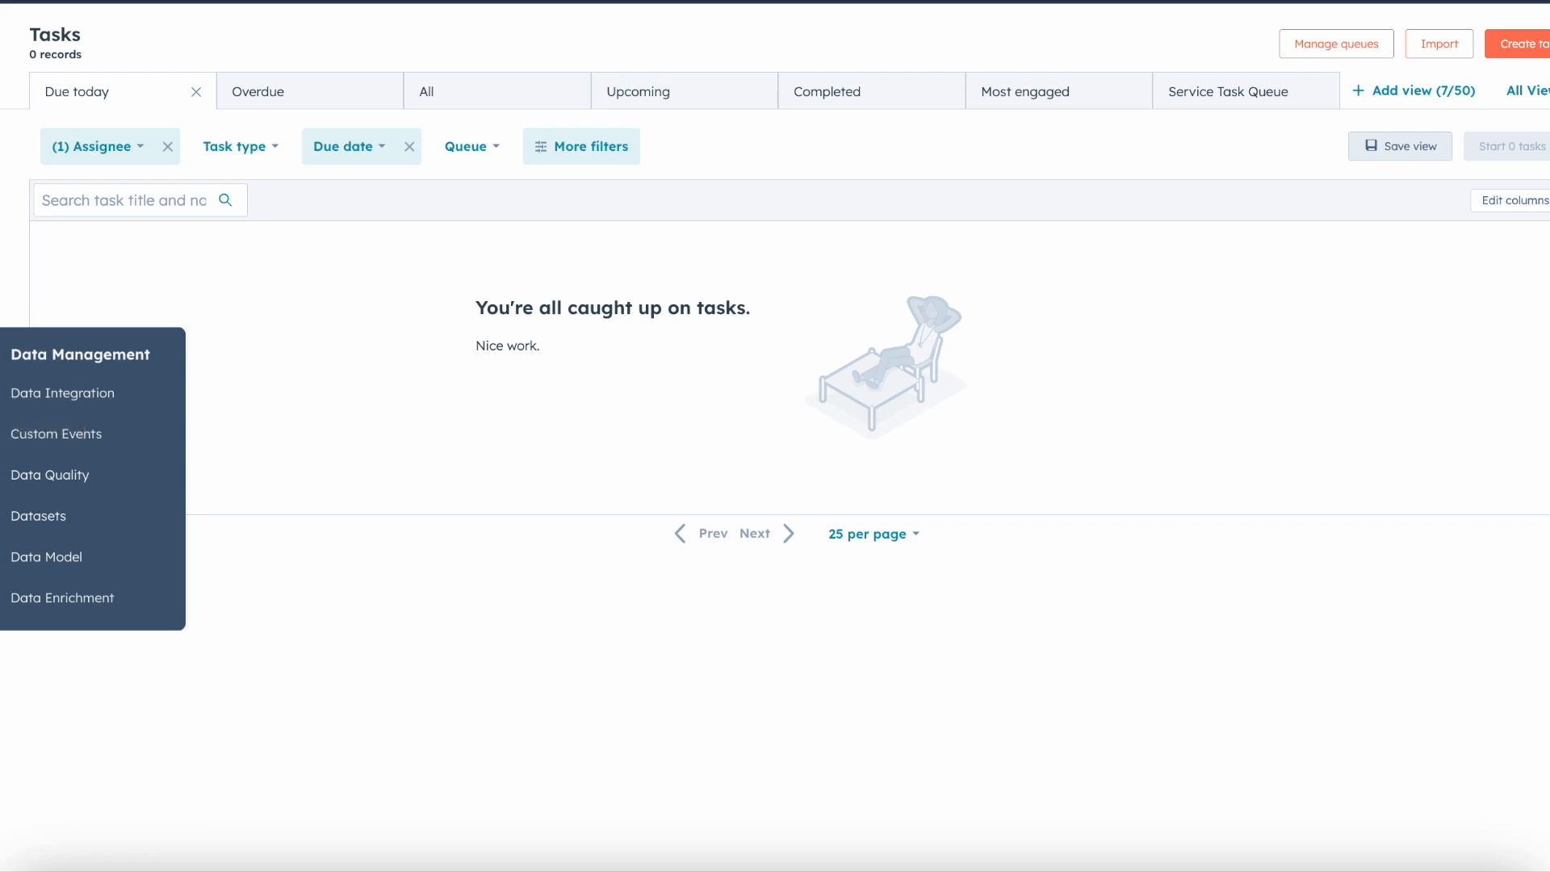
click(57, 435)
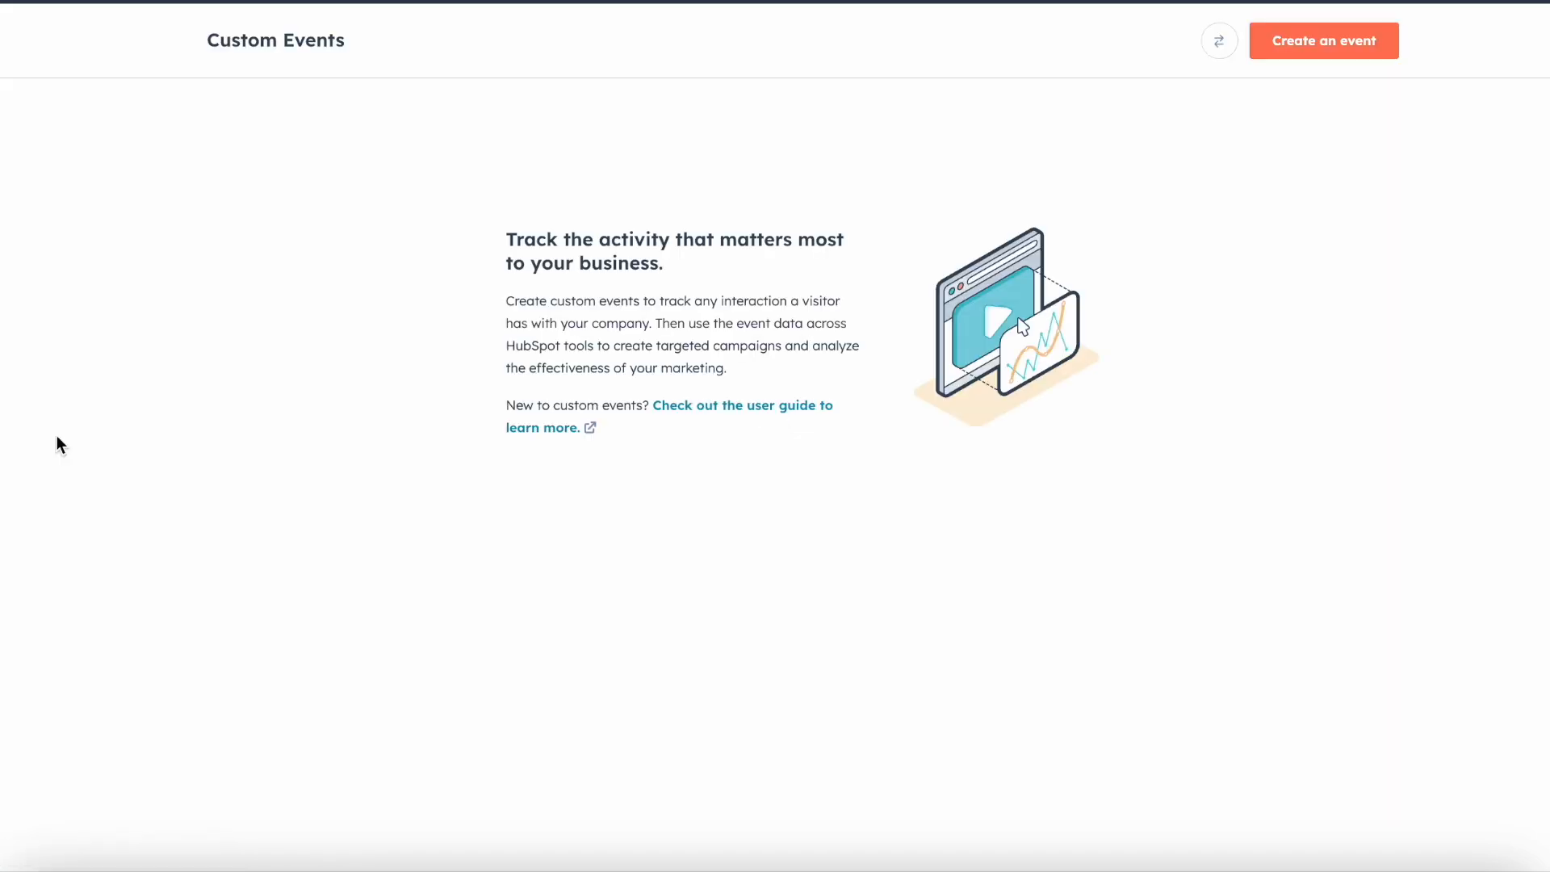
click(1295, 58)
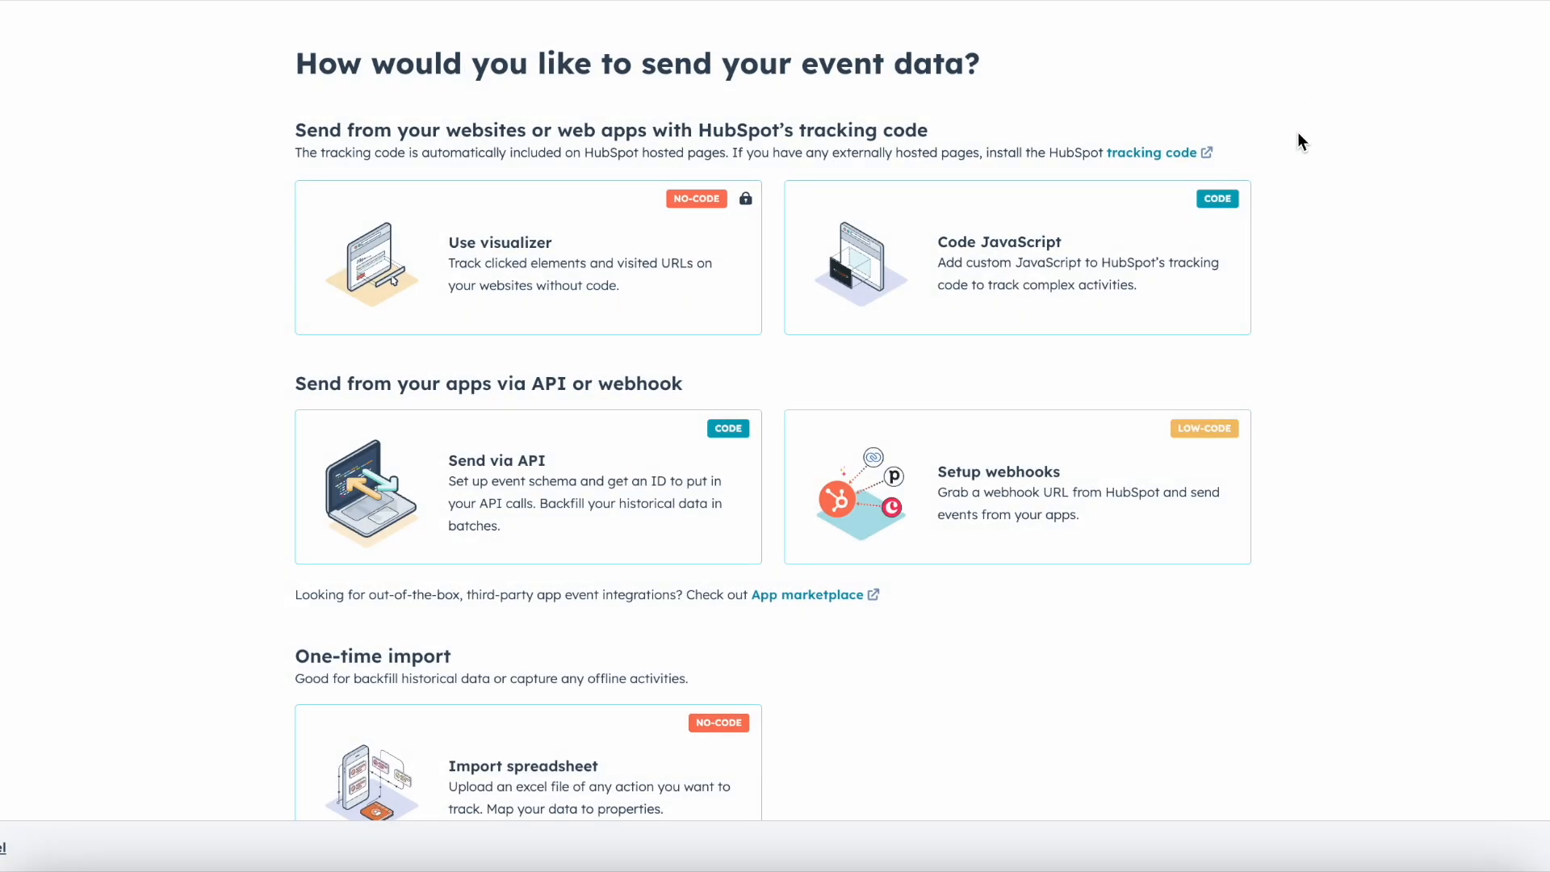
scroll(1316, 299, down, 1)
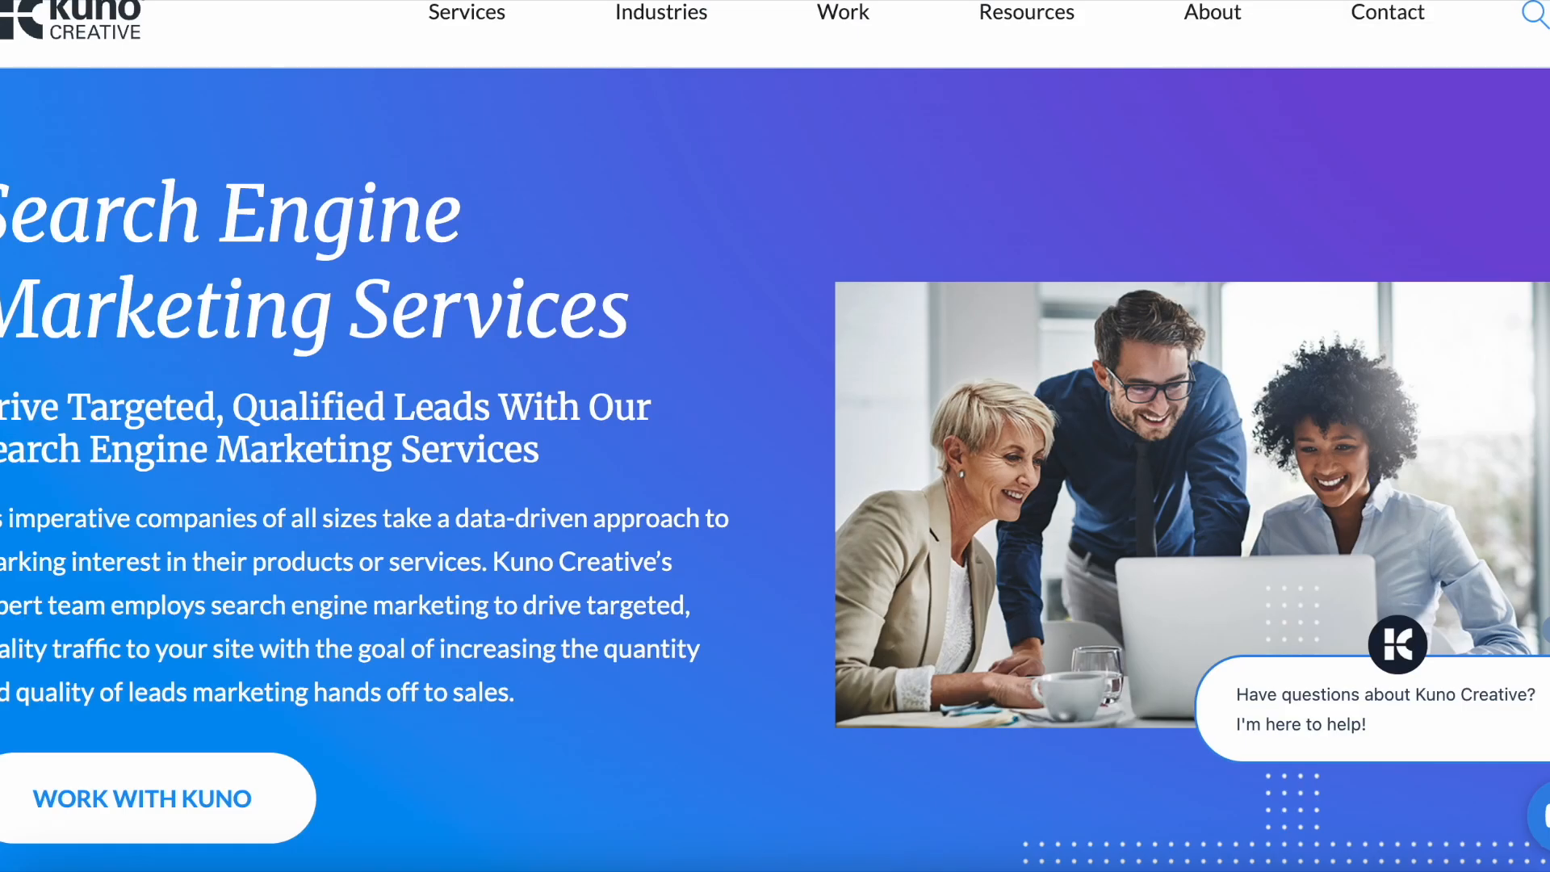
Step: Examine the Kuno Creative search engine marketing services page down to its management fee calculator and Calculate button
mouse_move(1093, 275)
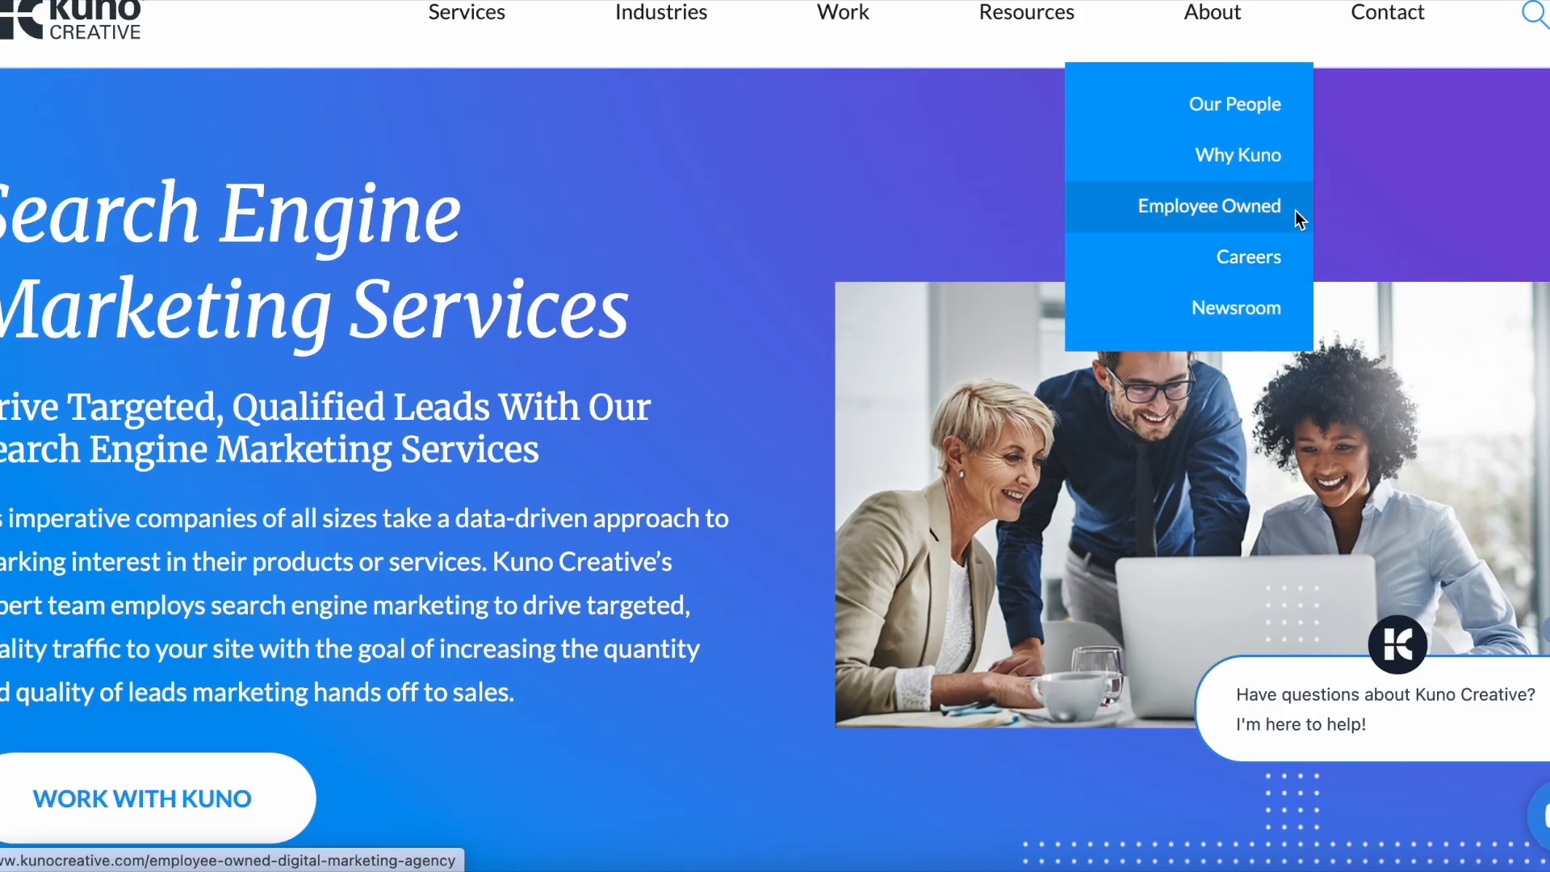
scroll(854, 336, down, 3)
scroll(854, 335, down, 1)
scroll(854, 336, up, 5)
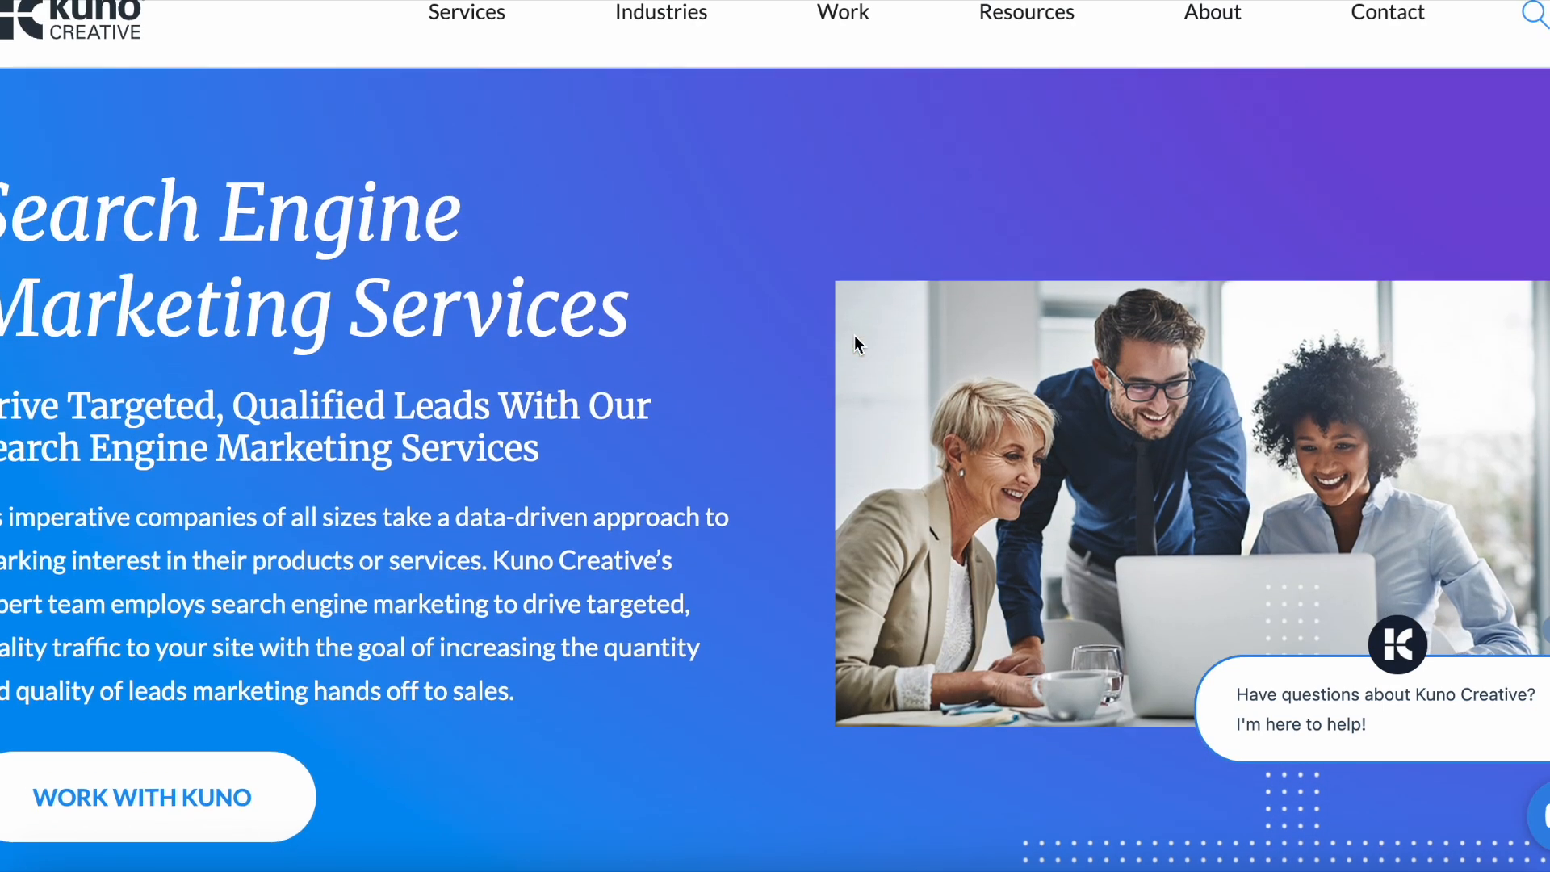
scroll(854, 336, down, 10)
scroll(854, 336, up, 2)
scroll(854, 336, down, 1)
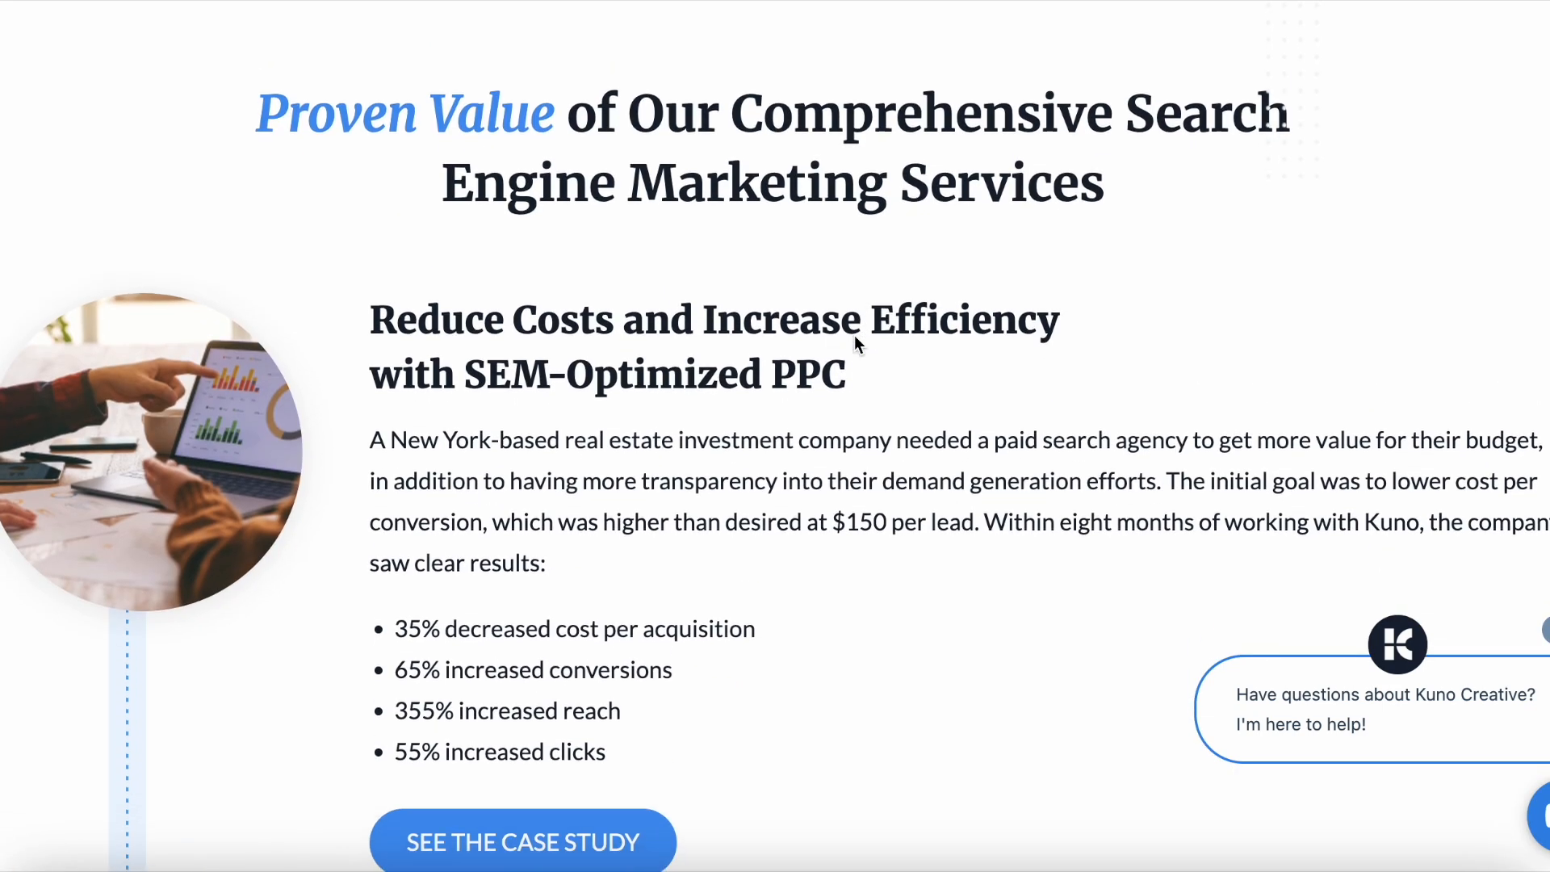
scroll(854, 336, down, 3)
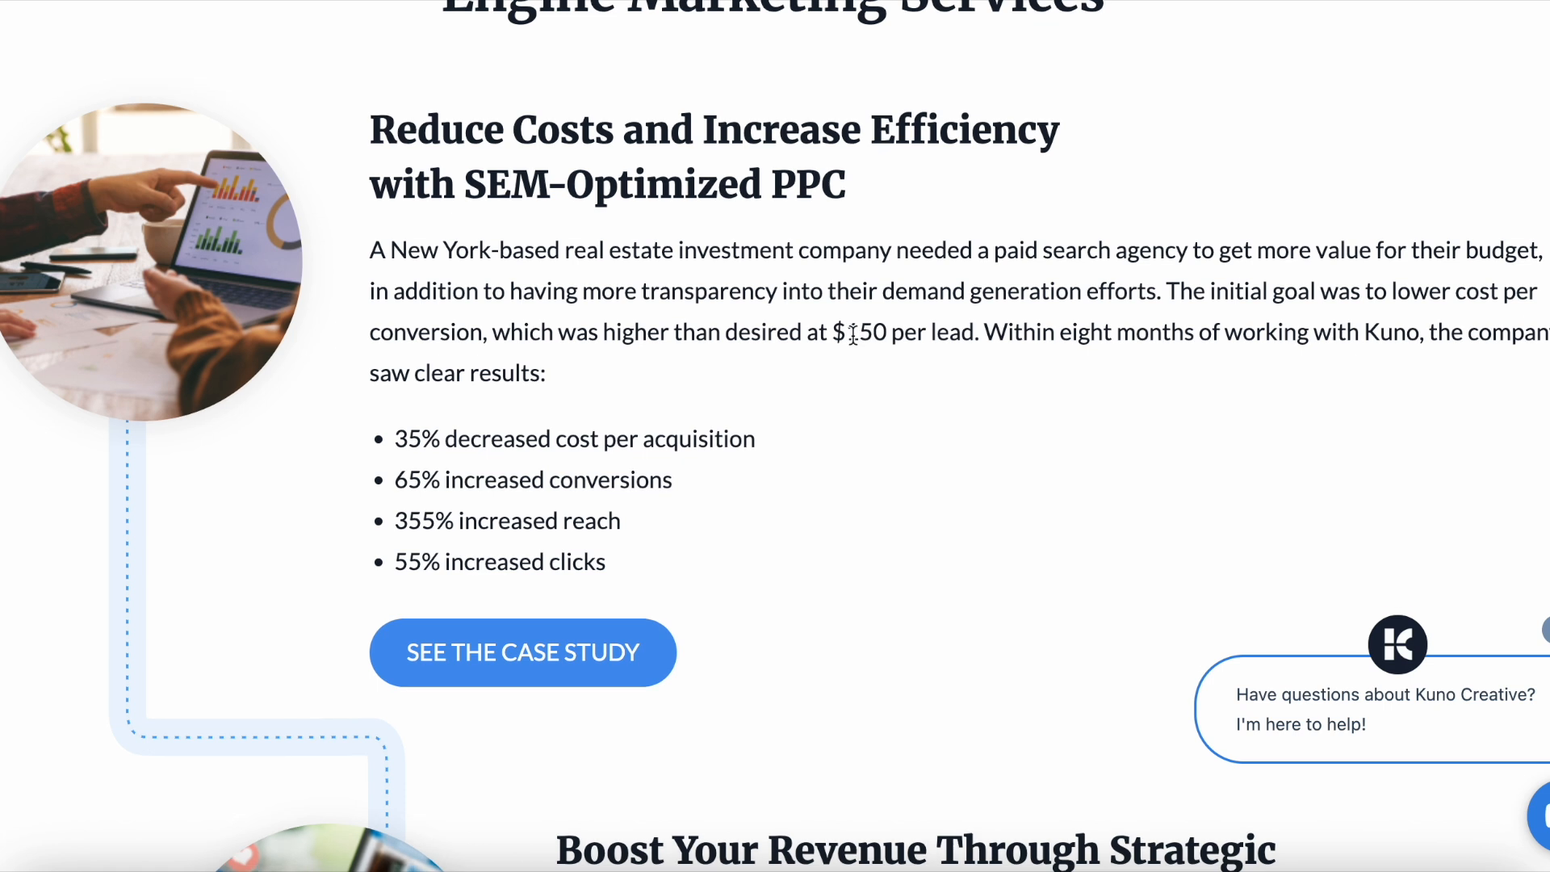
scroll(853, 334, down, 2)
scroll(853, 336, up, 1)
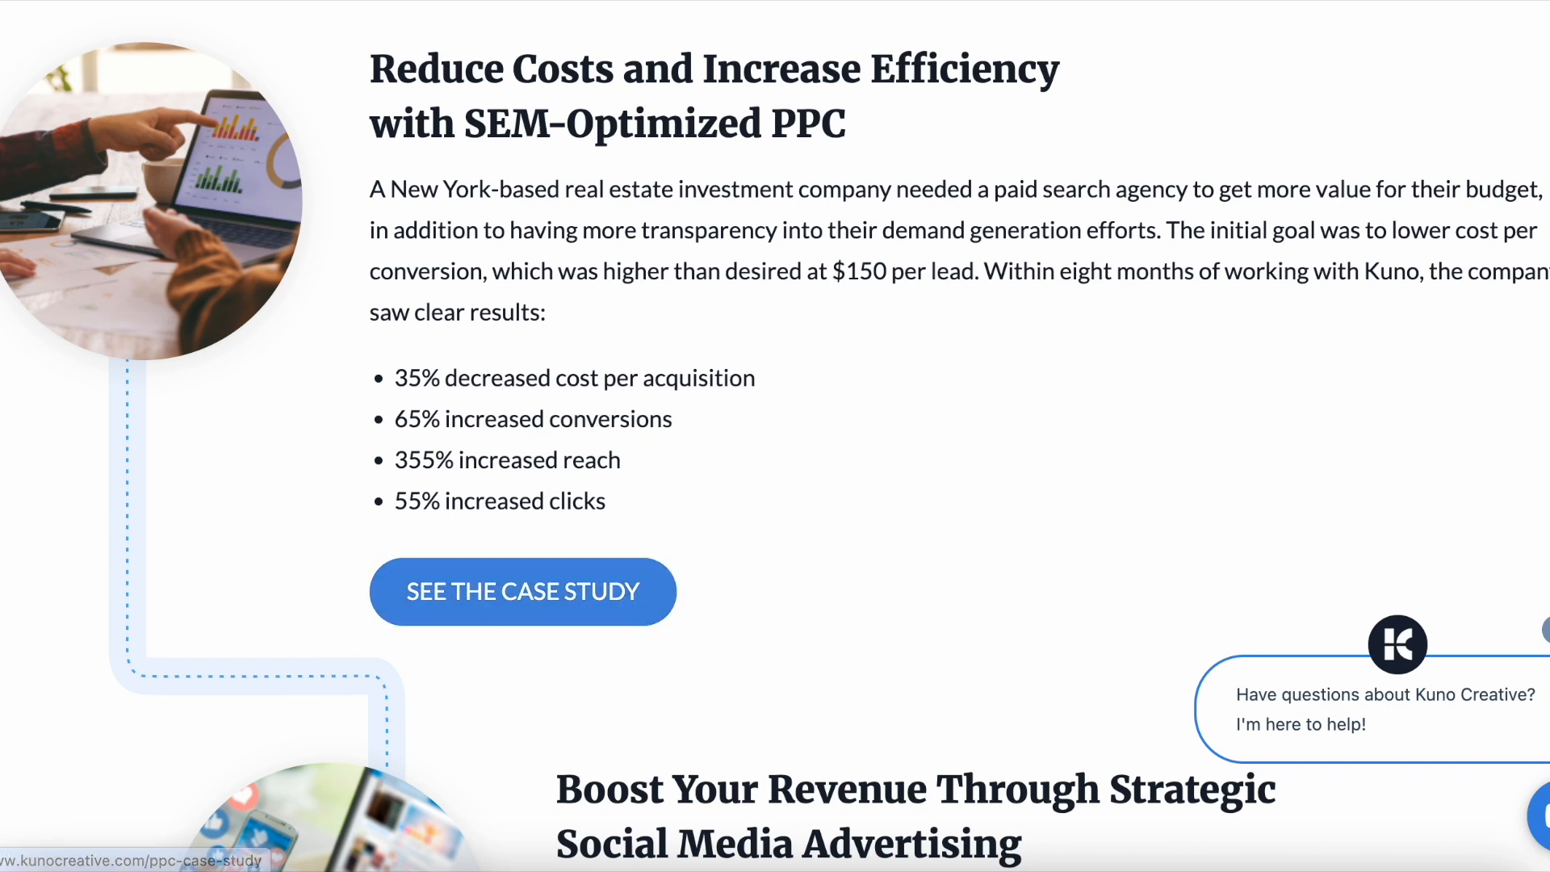
scroll(1180, 620, down, 8)
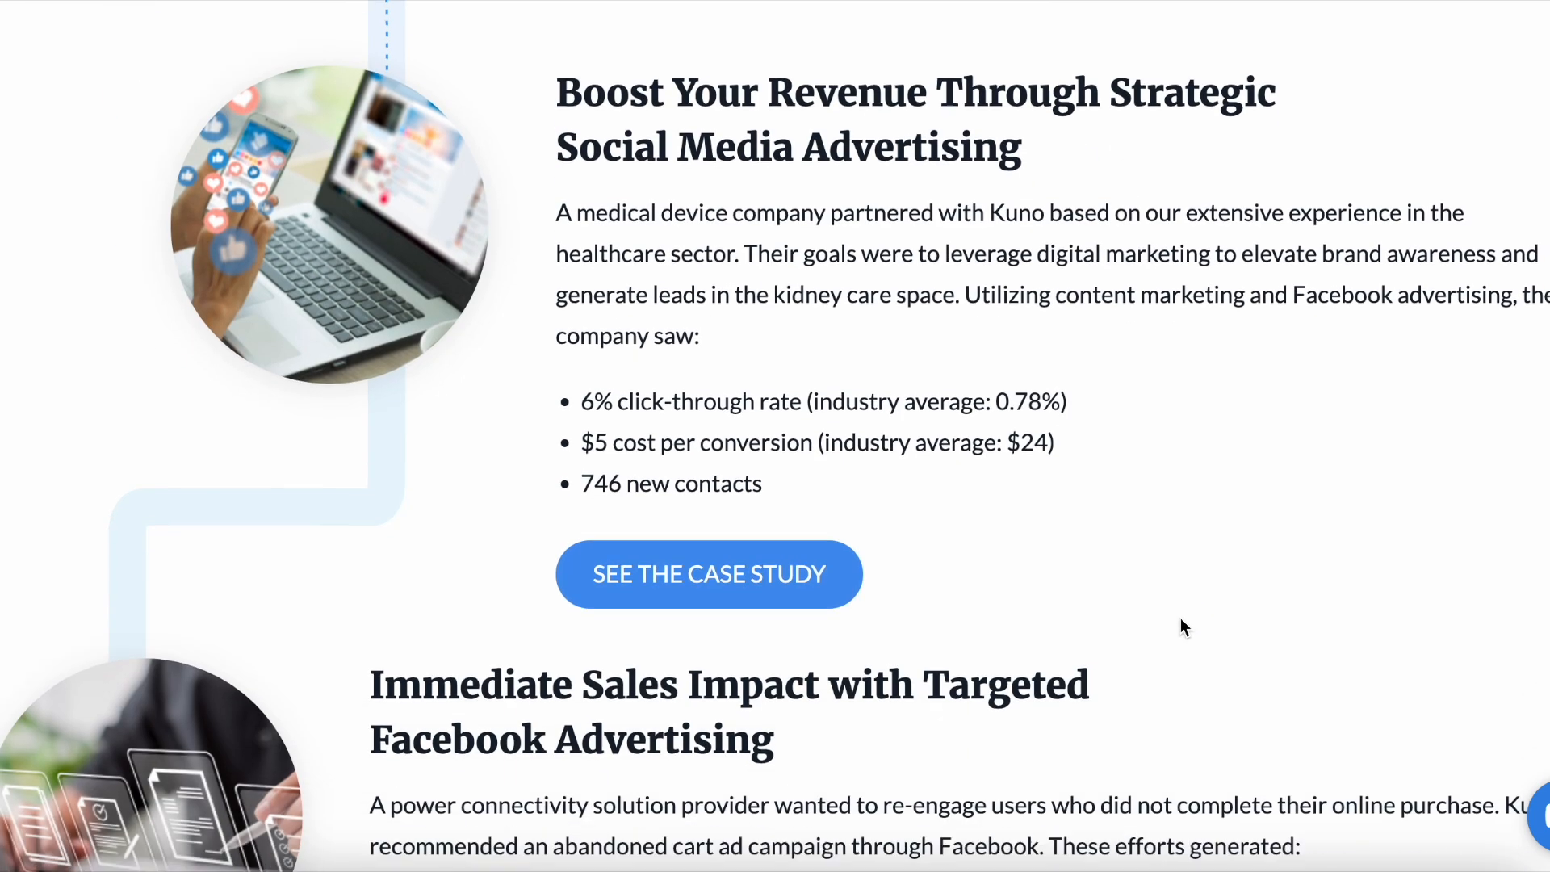
scroll(1180, 627, down, 12)
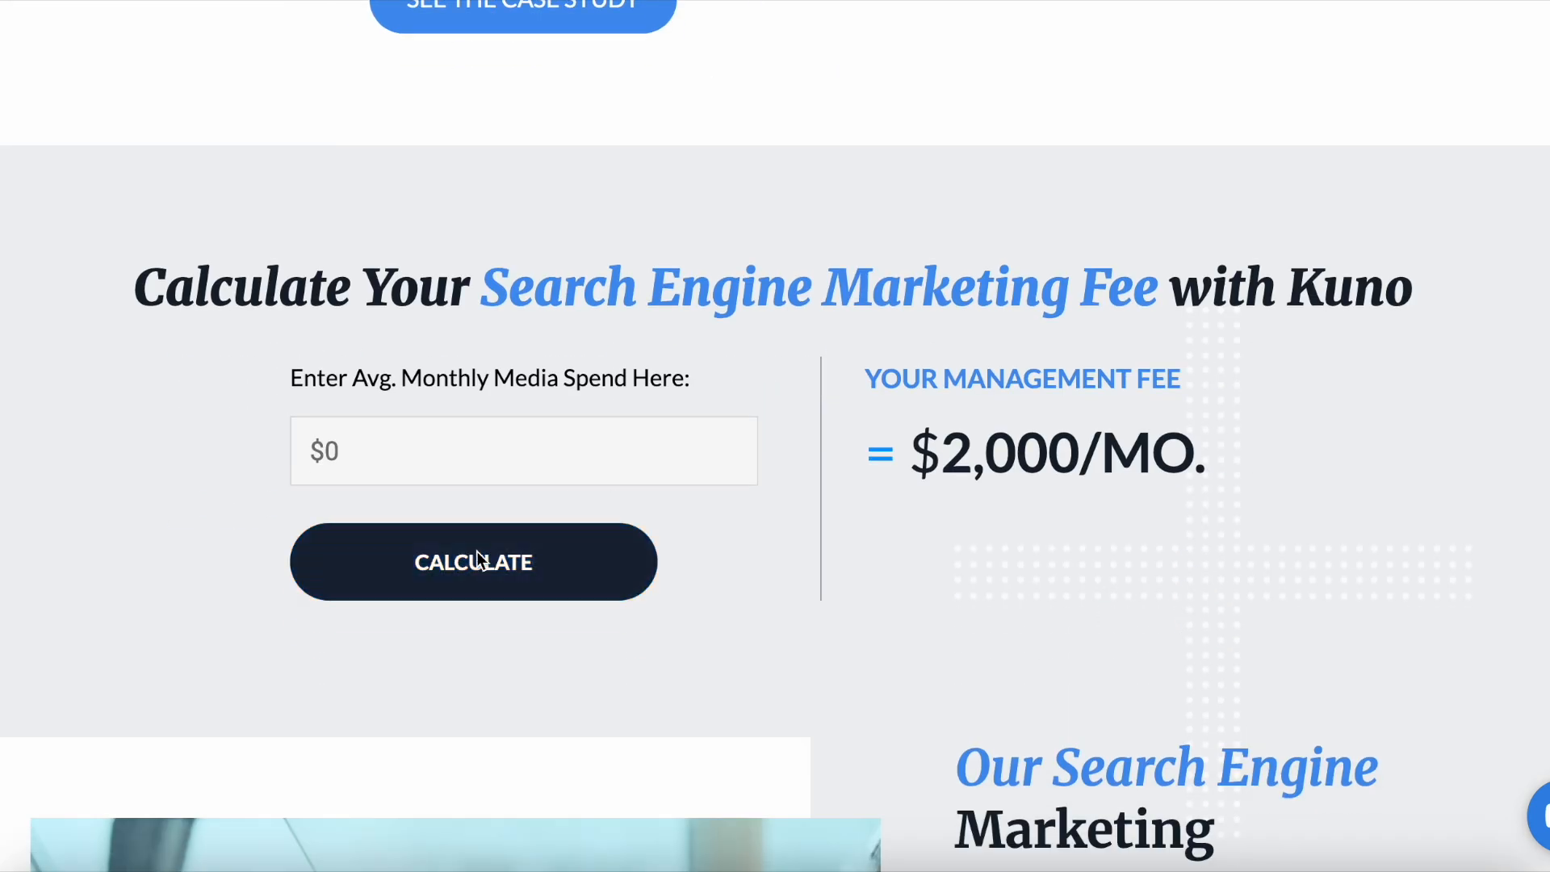
click(398, 462)
click(489, 532)
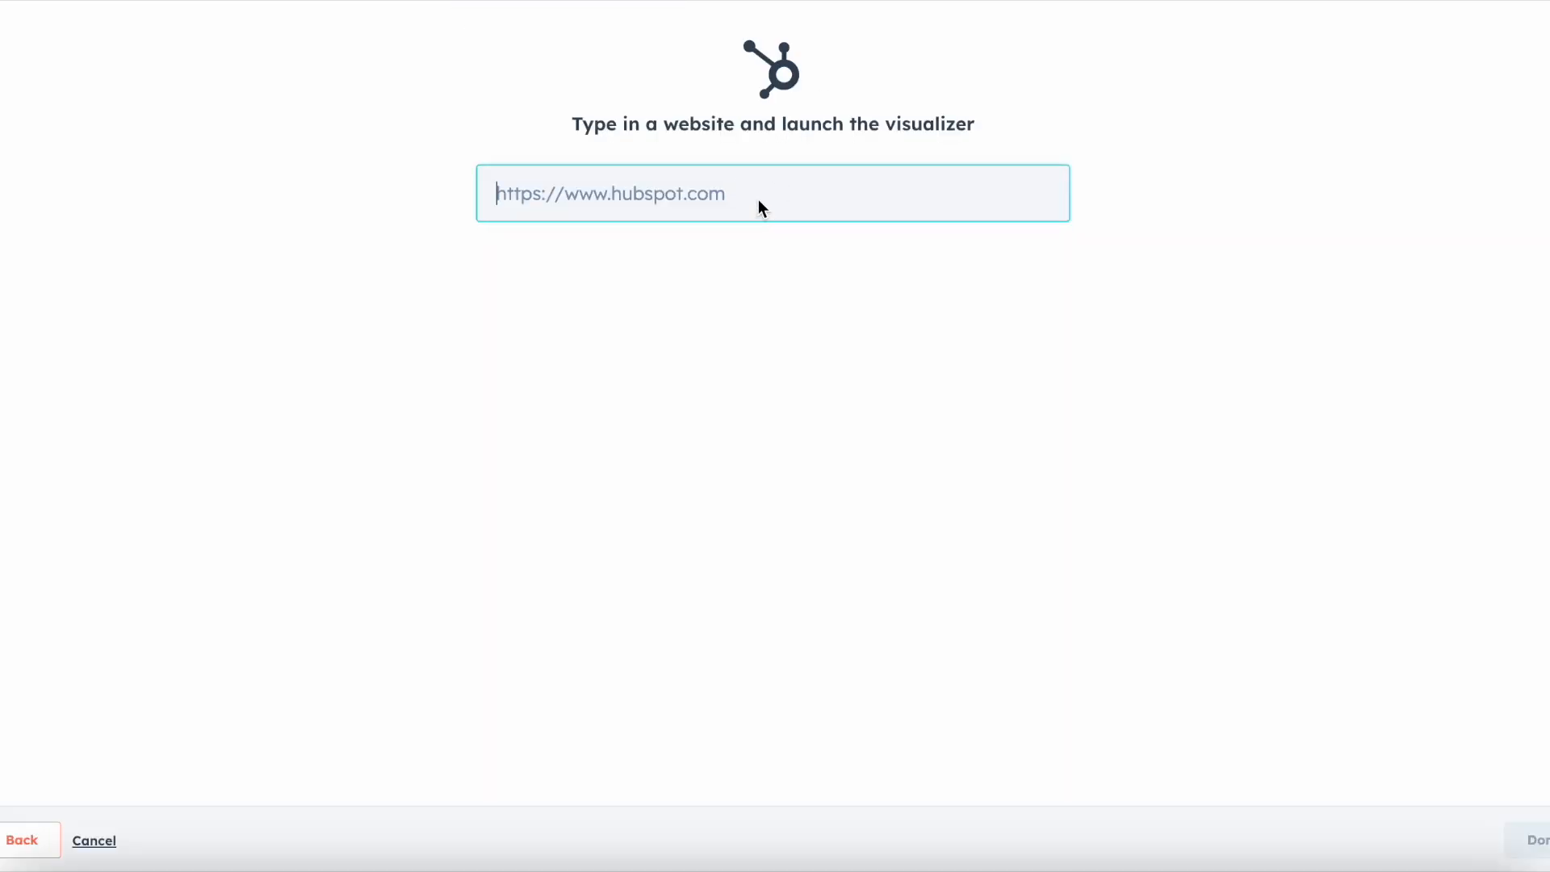
text(https://www.kunocreative.com/search-engine-marketing-services)
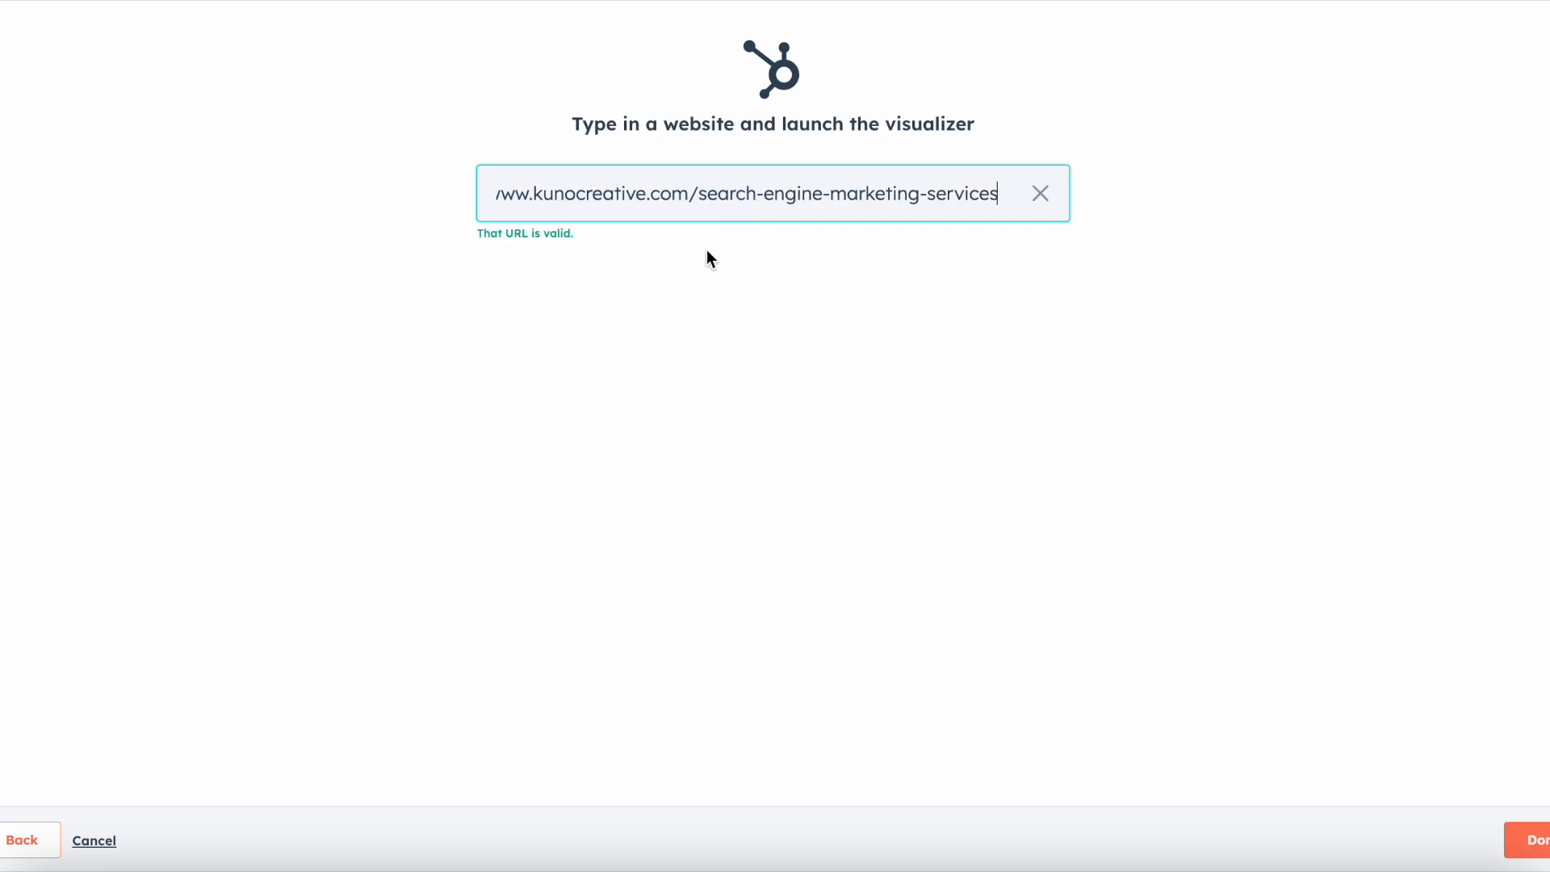
click(1538, 844)
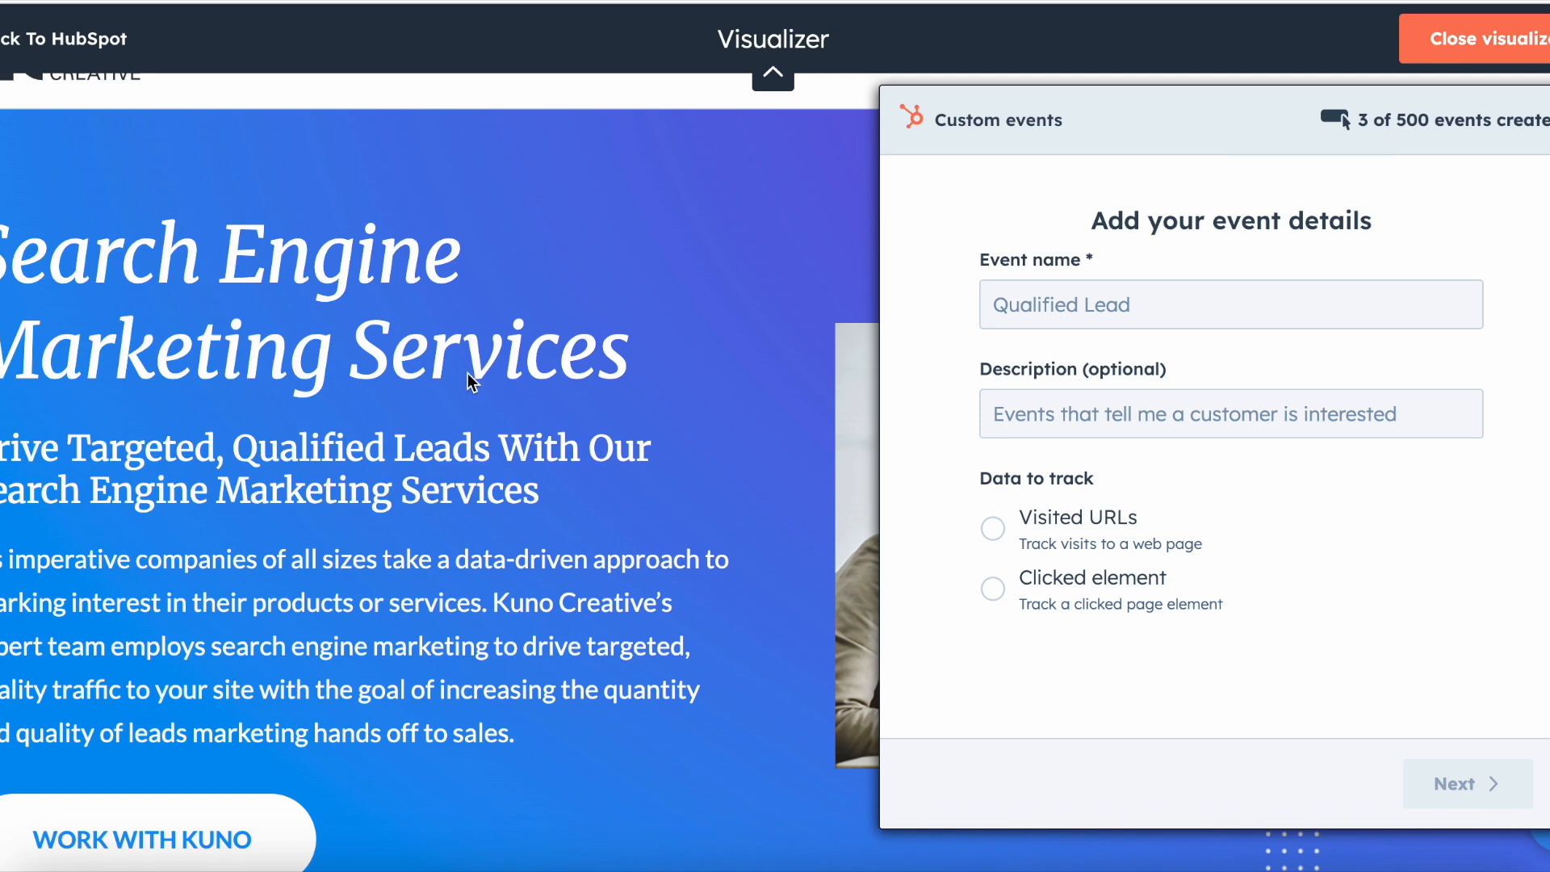
scroll(467, 380, down, 4)
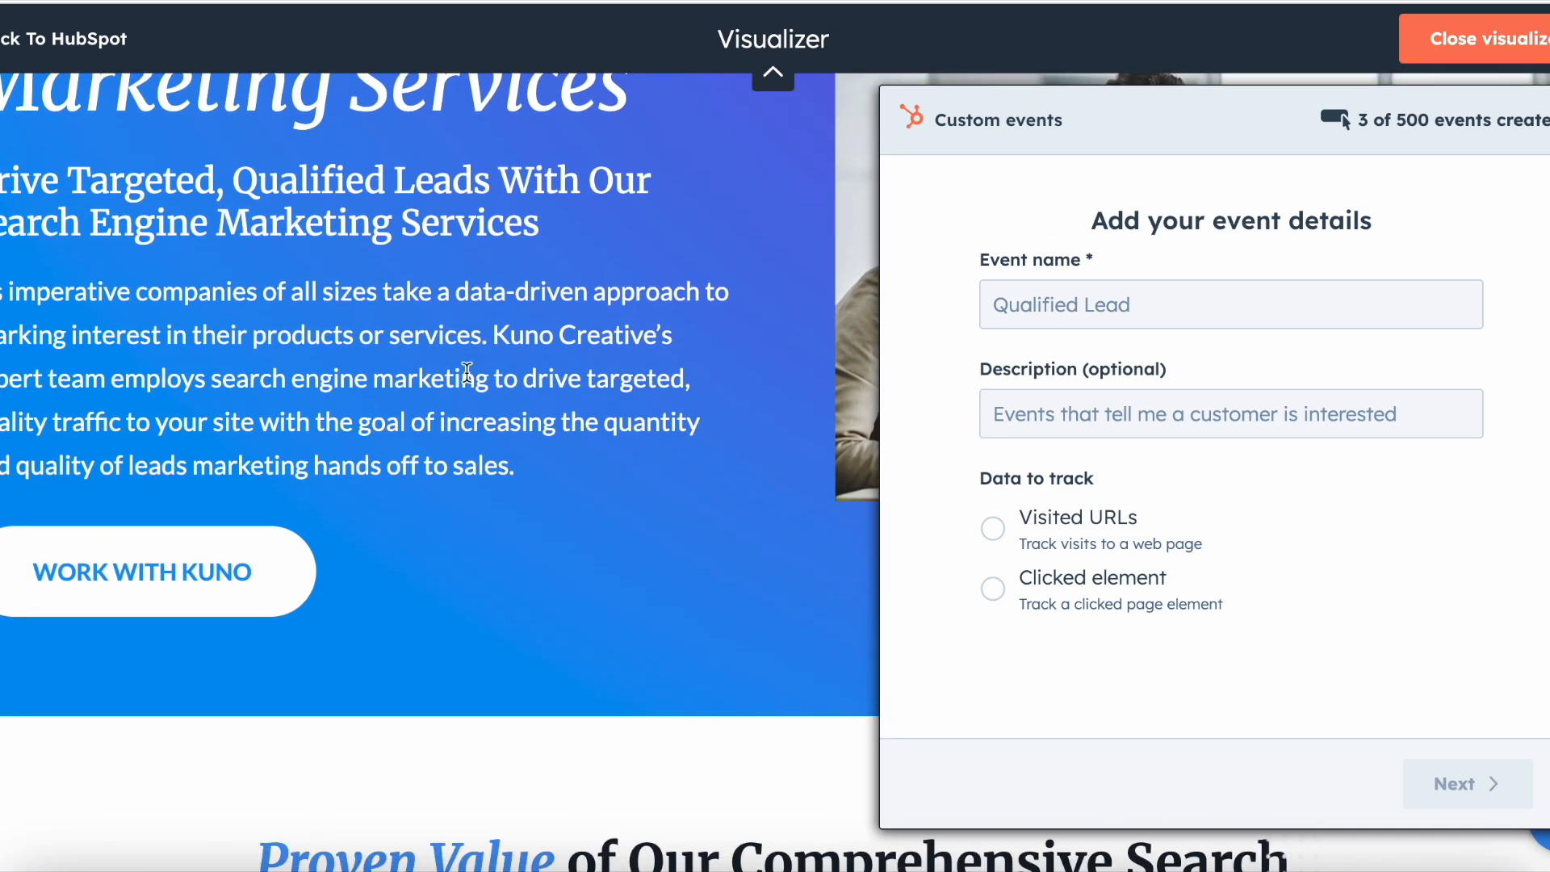
scroll(467, 372, down, 10)
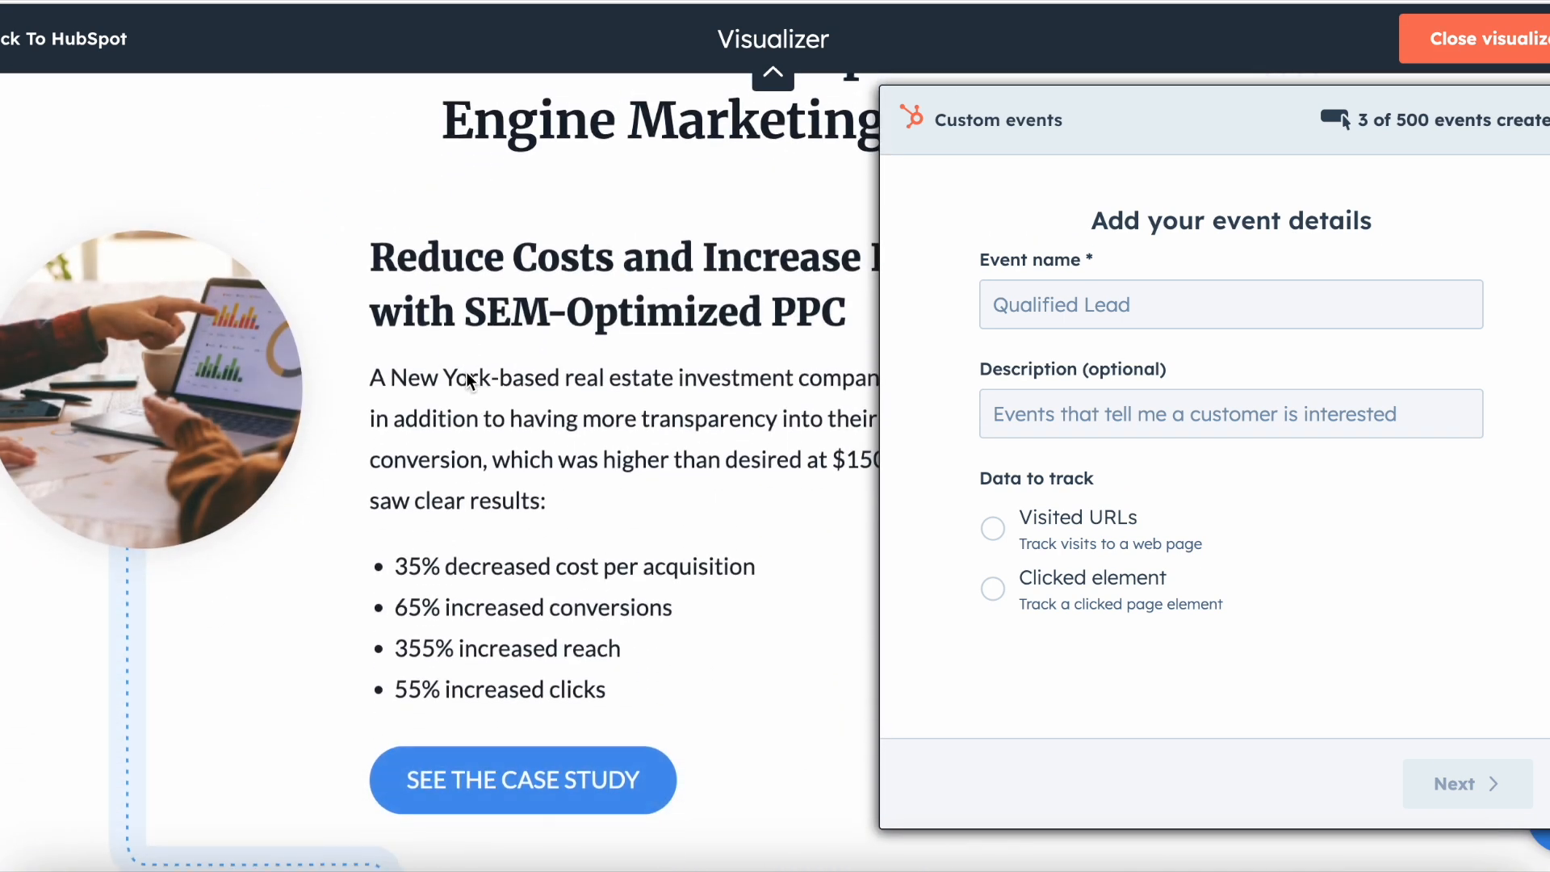
scroll(468, 372, up, 15)
scroll(466, 372, down, 1)
Step: Name the event "Used Calculate Button on SEM Page"
click(1019, 321)
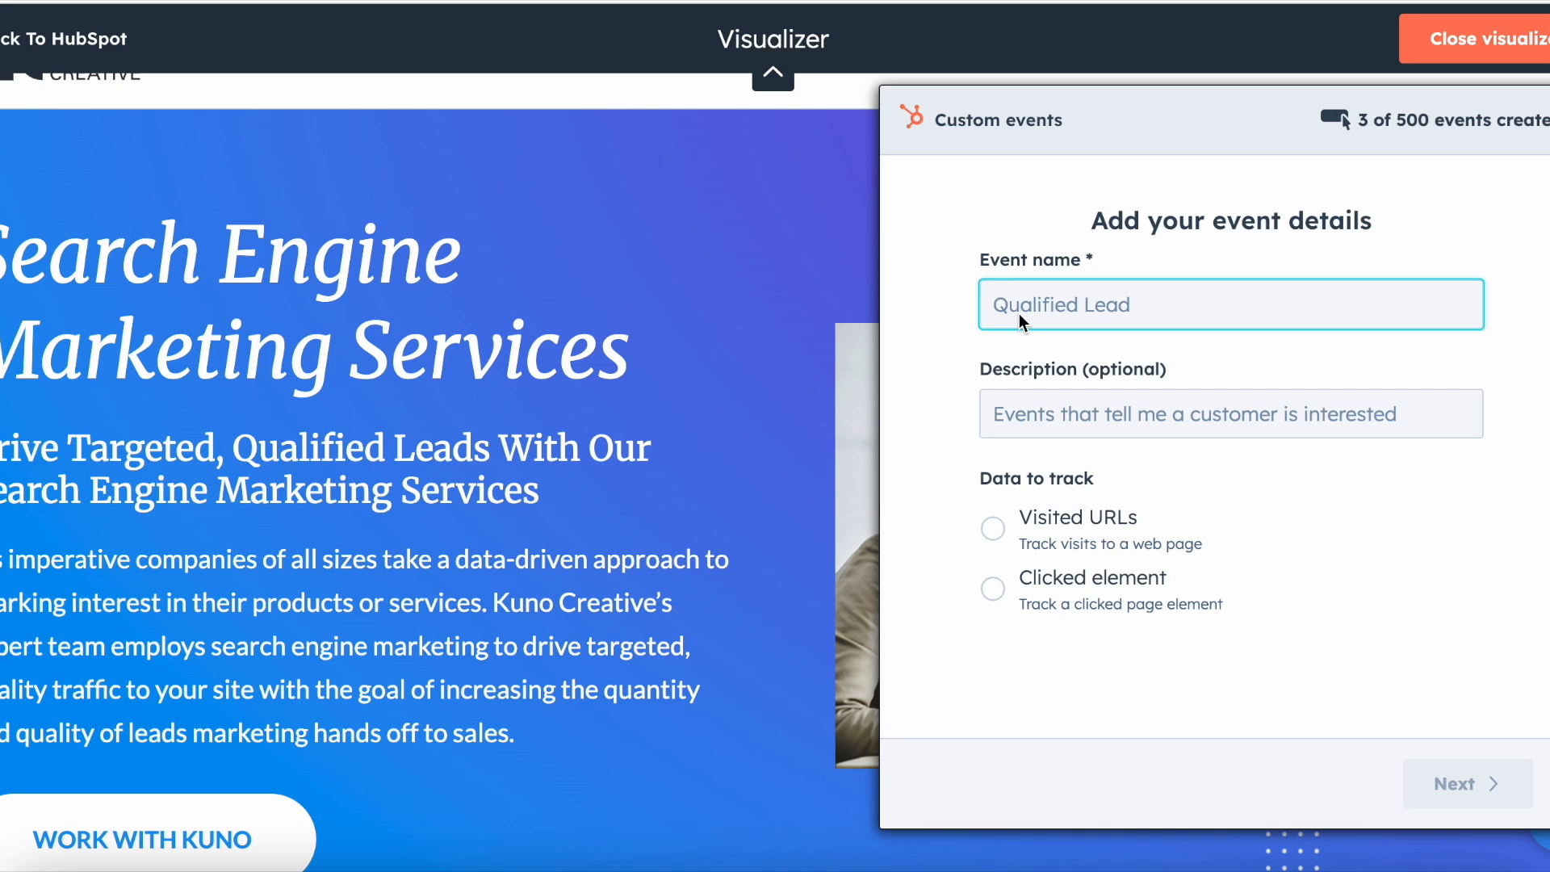
text(Used Calculate Button o)
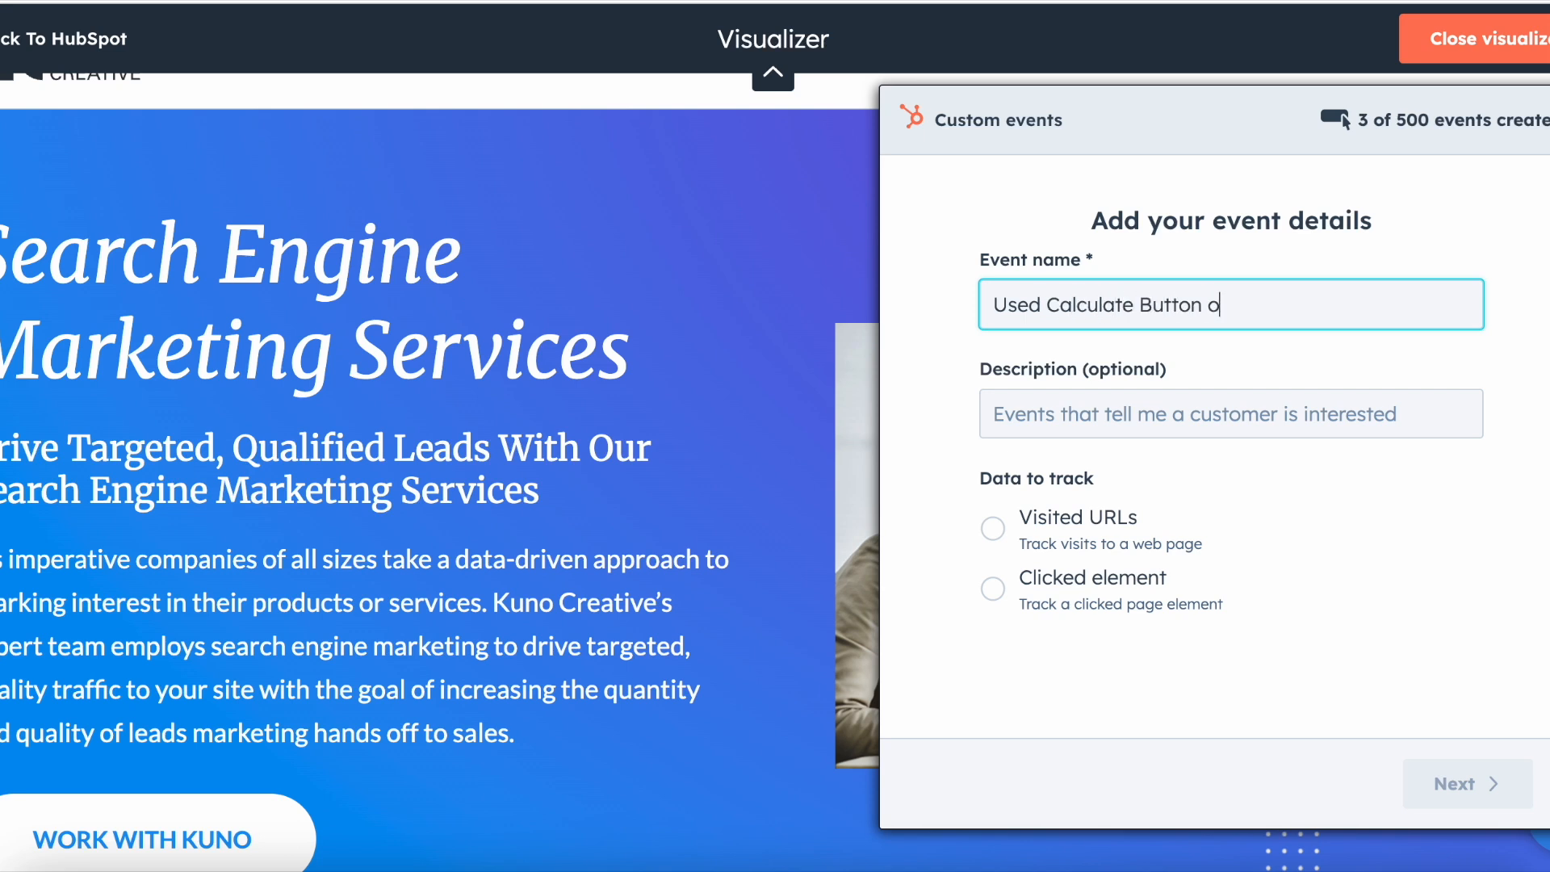
text(n SEM P)
text(age)
Step: Describe the event as "Contacts who have clicked on the calculate button to figure out the estimated cost of Kuno PPC/SEM Management Services."
click(1009, 424)
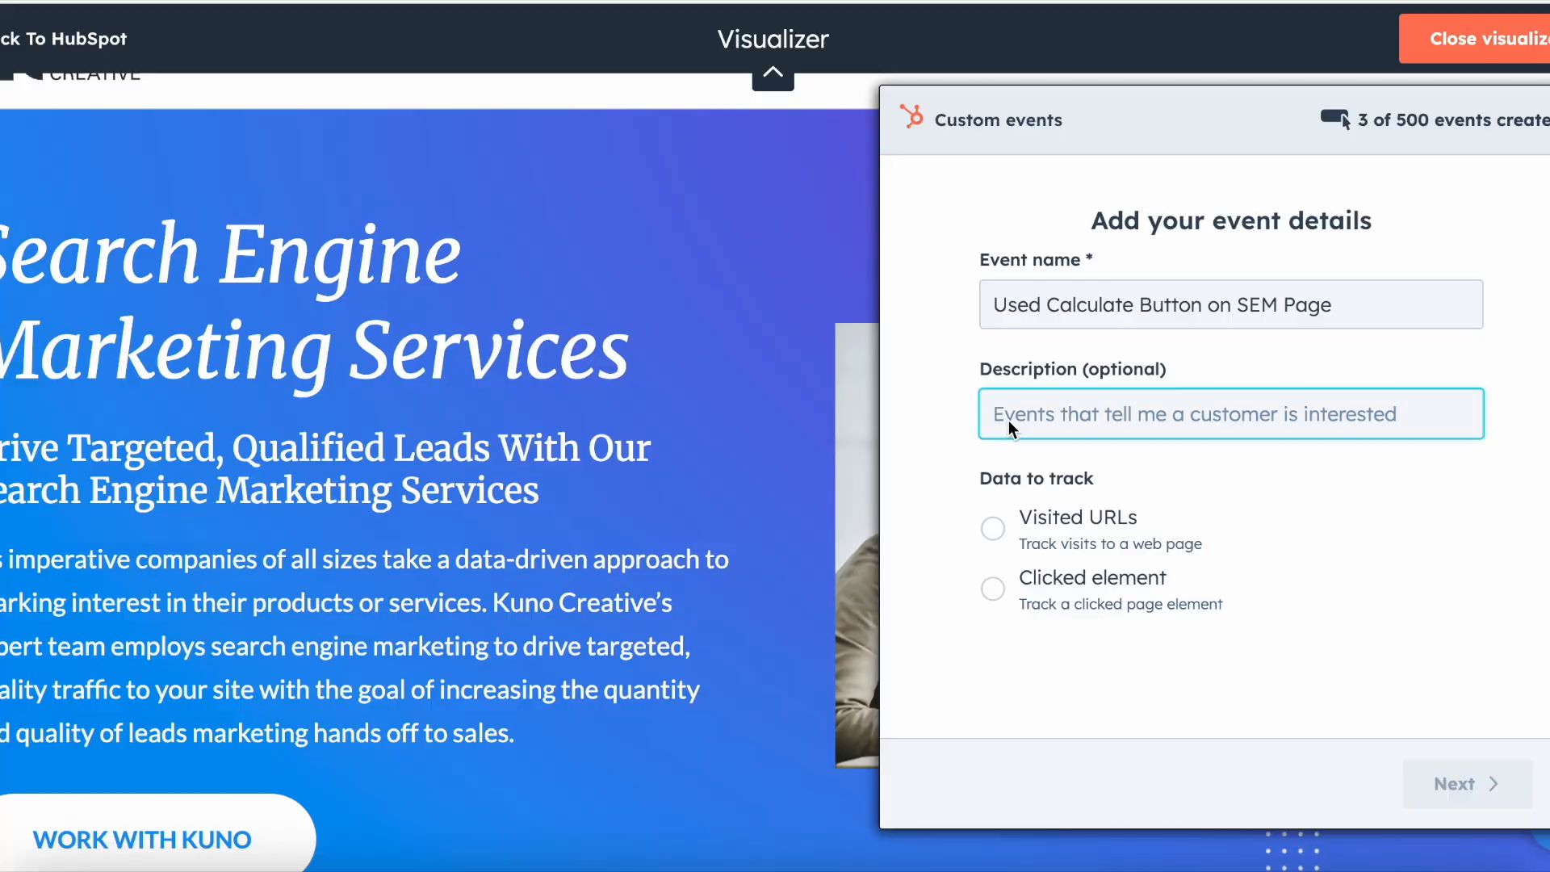
text(Conta)
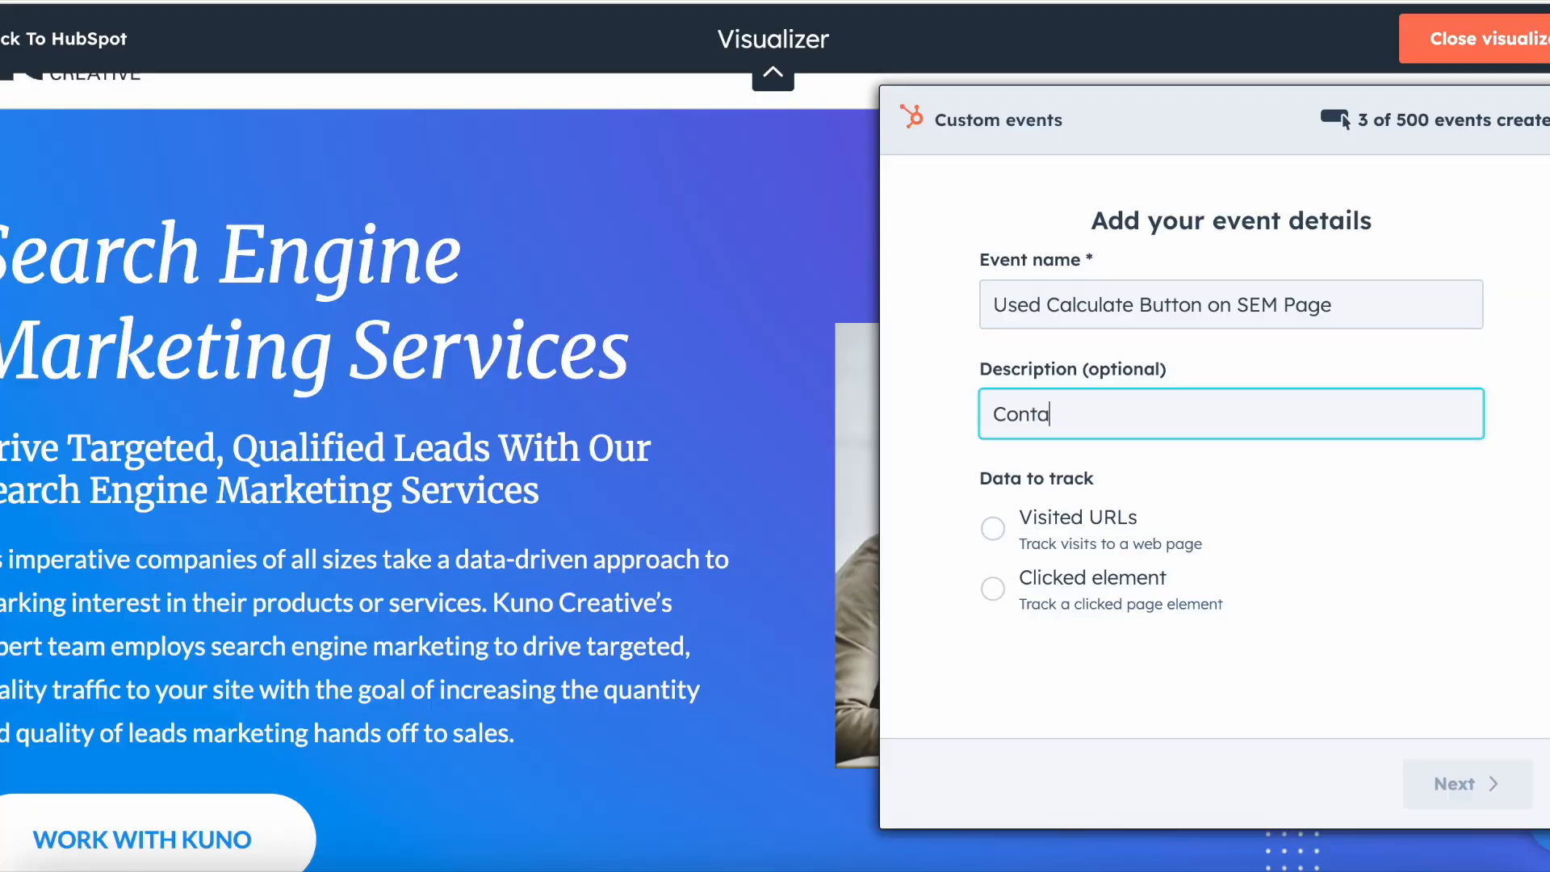
text(cts who have clicked on the calu)
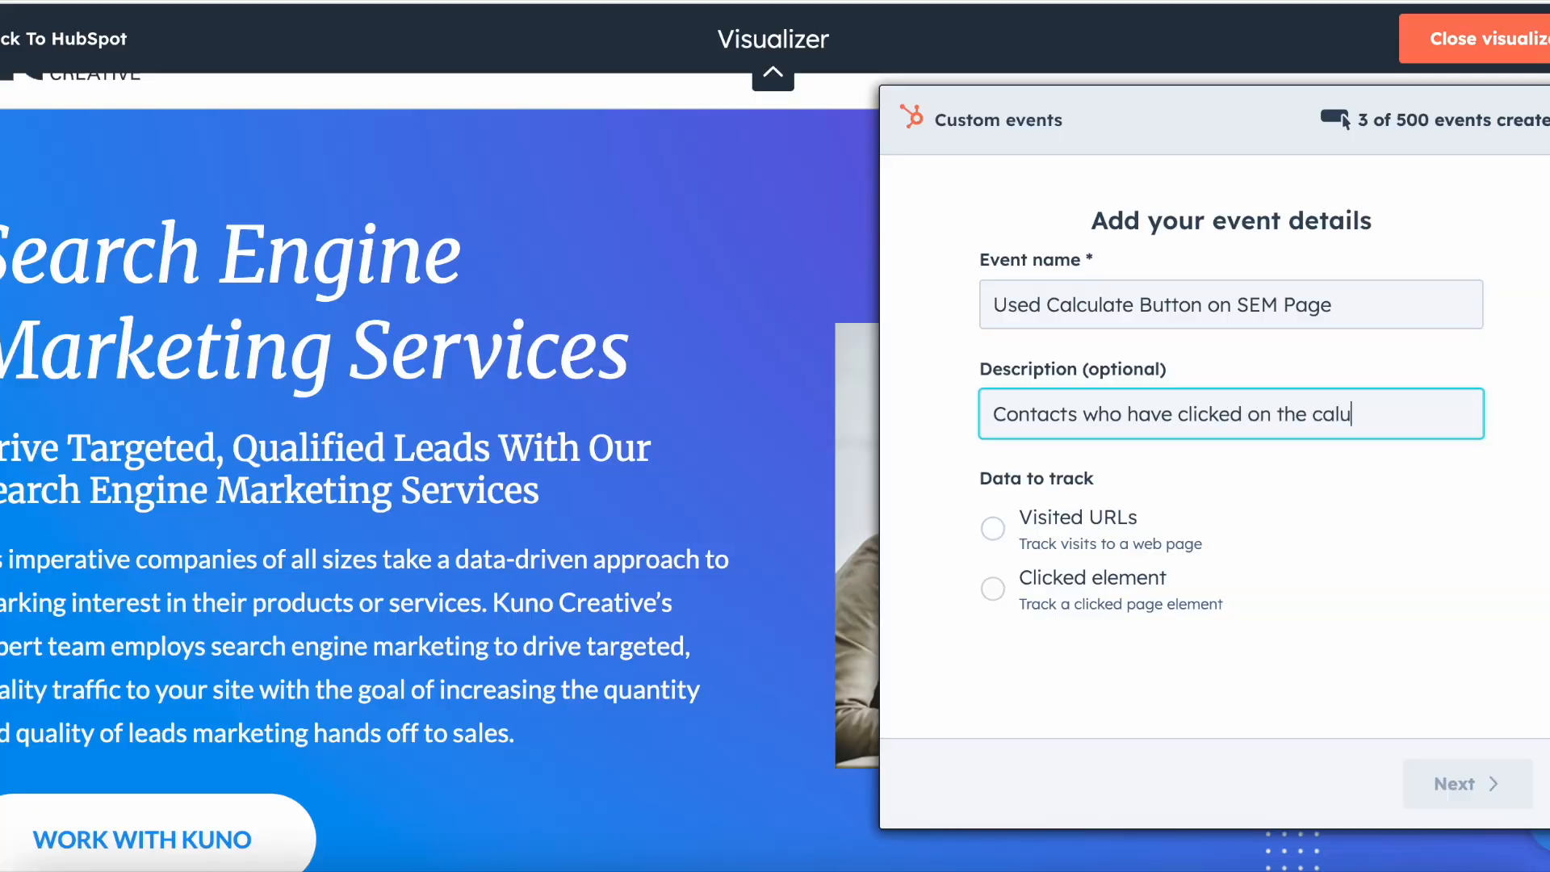
key(BackSpace)
key(BackSpace)
text(c)
key(BackSpace)
text(lculate u)
text(tton to fig)
text(ure out the e)
text(stimated cost)
text( of Kuno PP)
text(C/SEM M)
text(anagement Servi)
text(ces.)
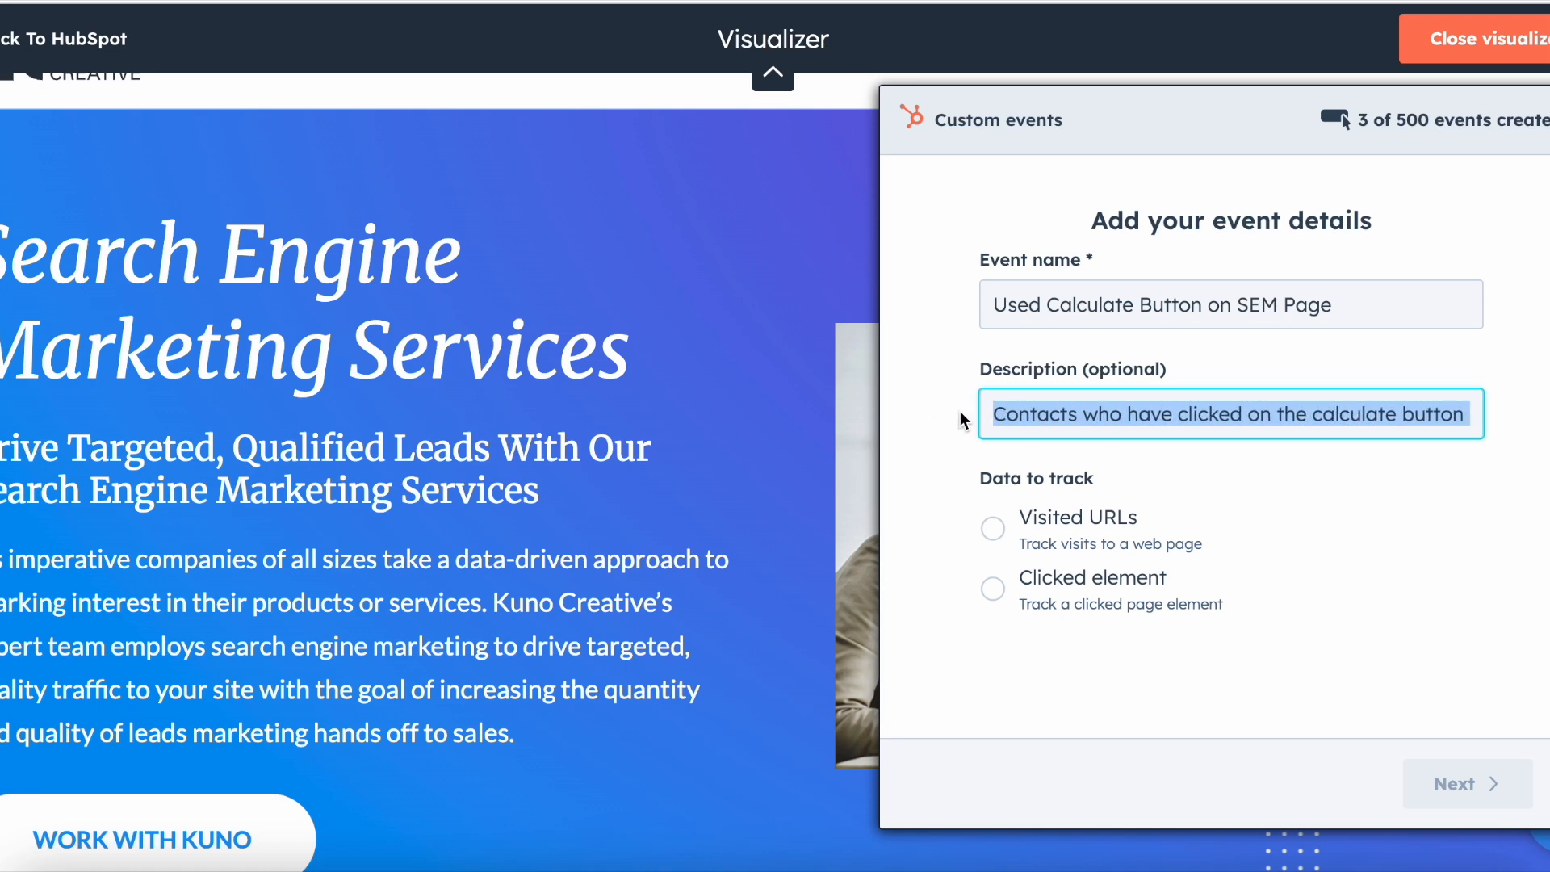
click(961, 412)
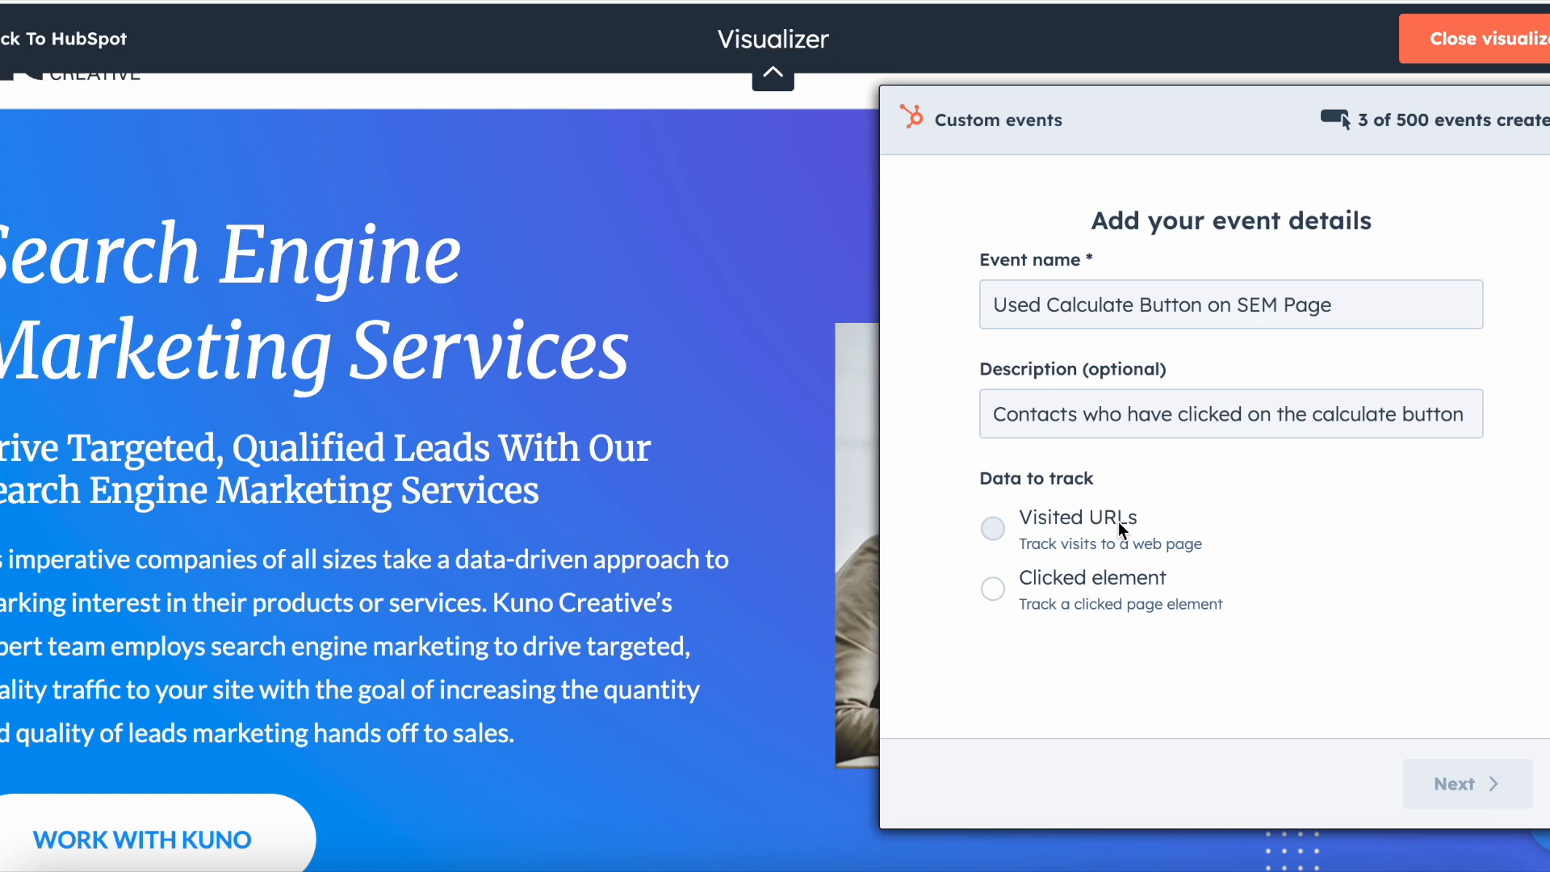
Step: Set the event's data to track to Clicked element and continue to the clicked element details
scroll(685, 549, down, 15)
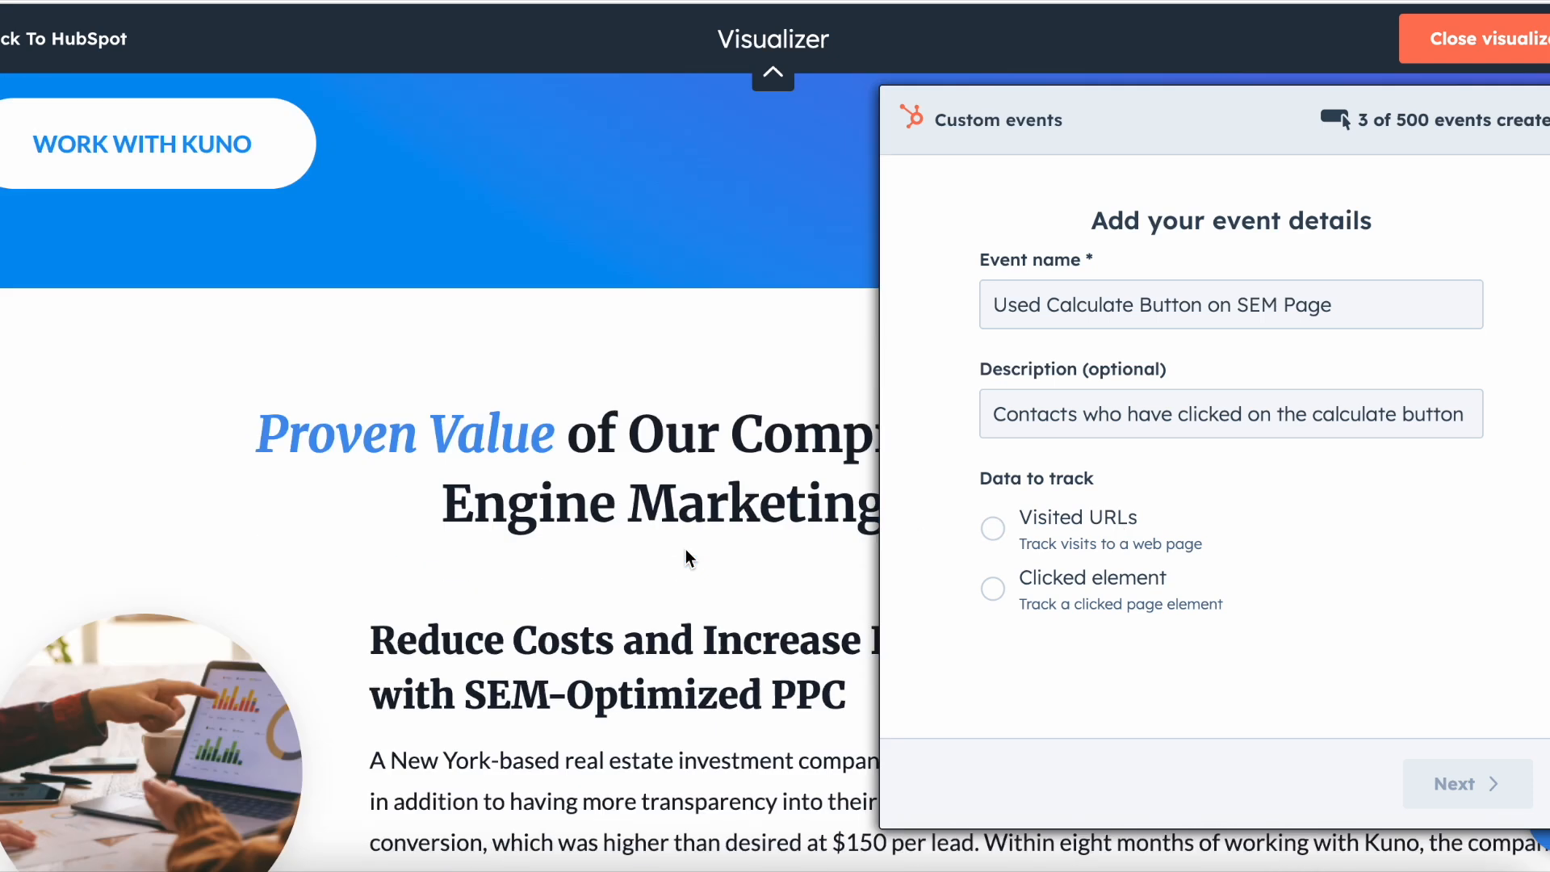
scroll(686, 549, down, 10)
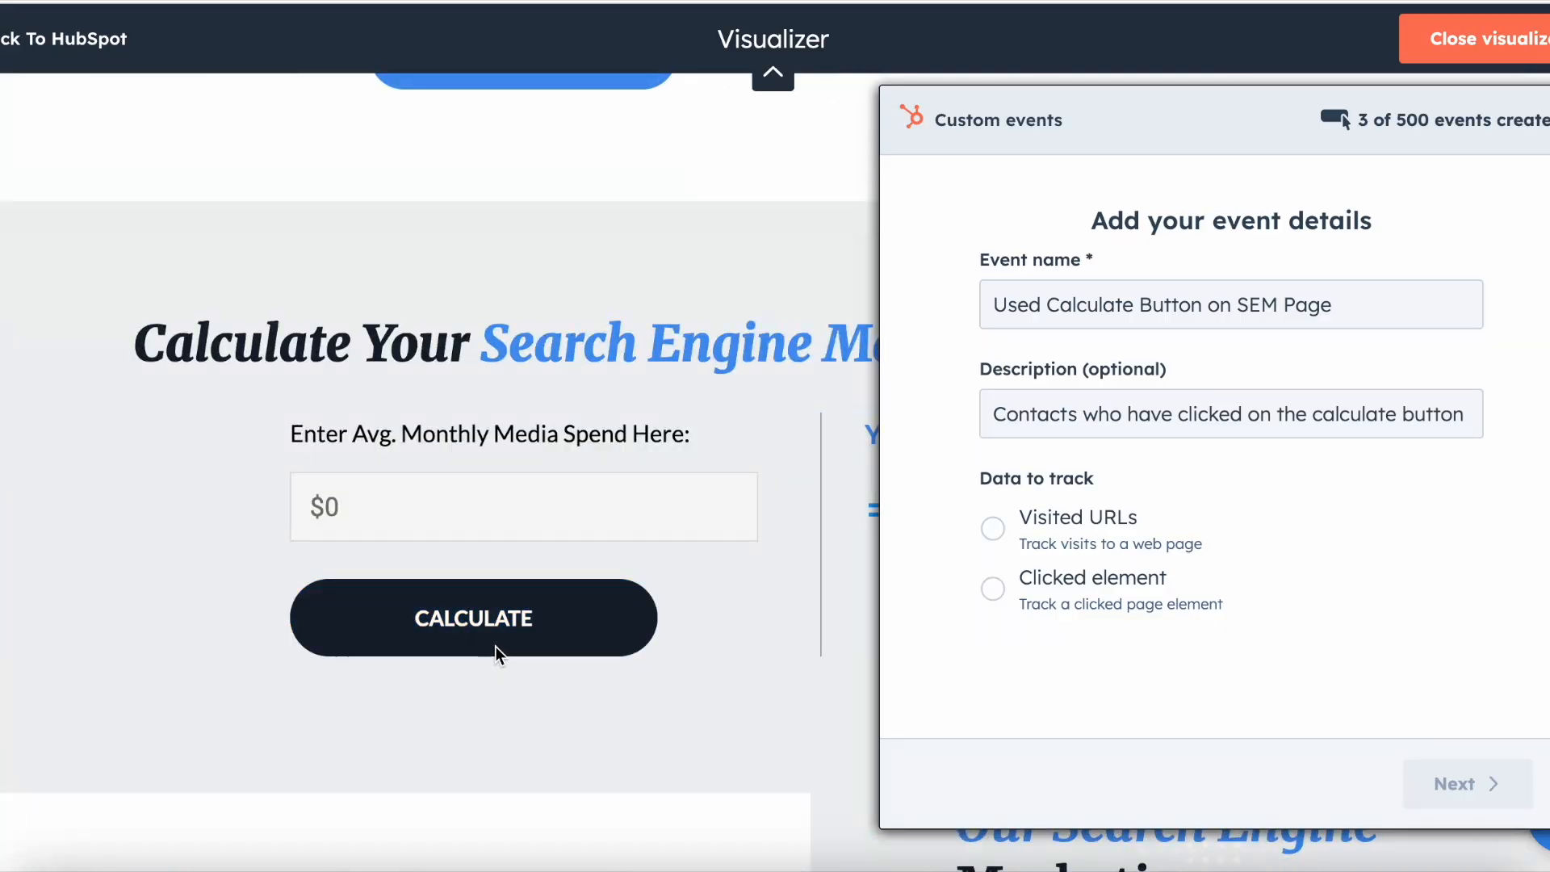
click(992, 590)
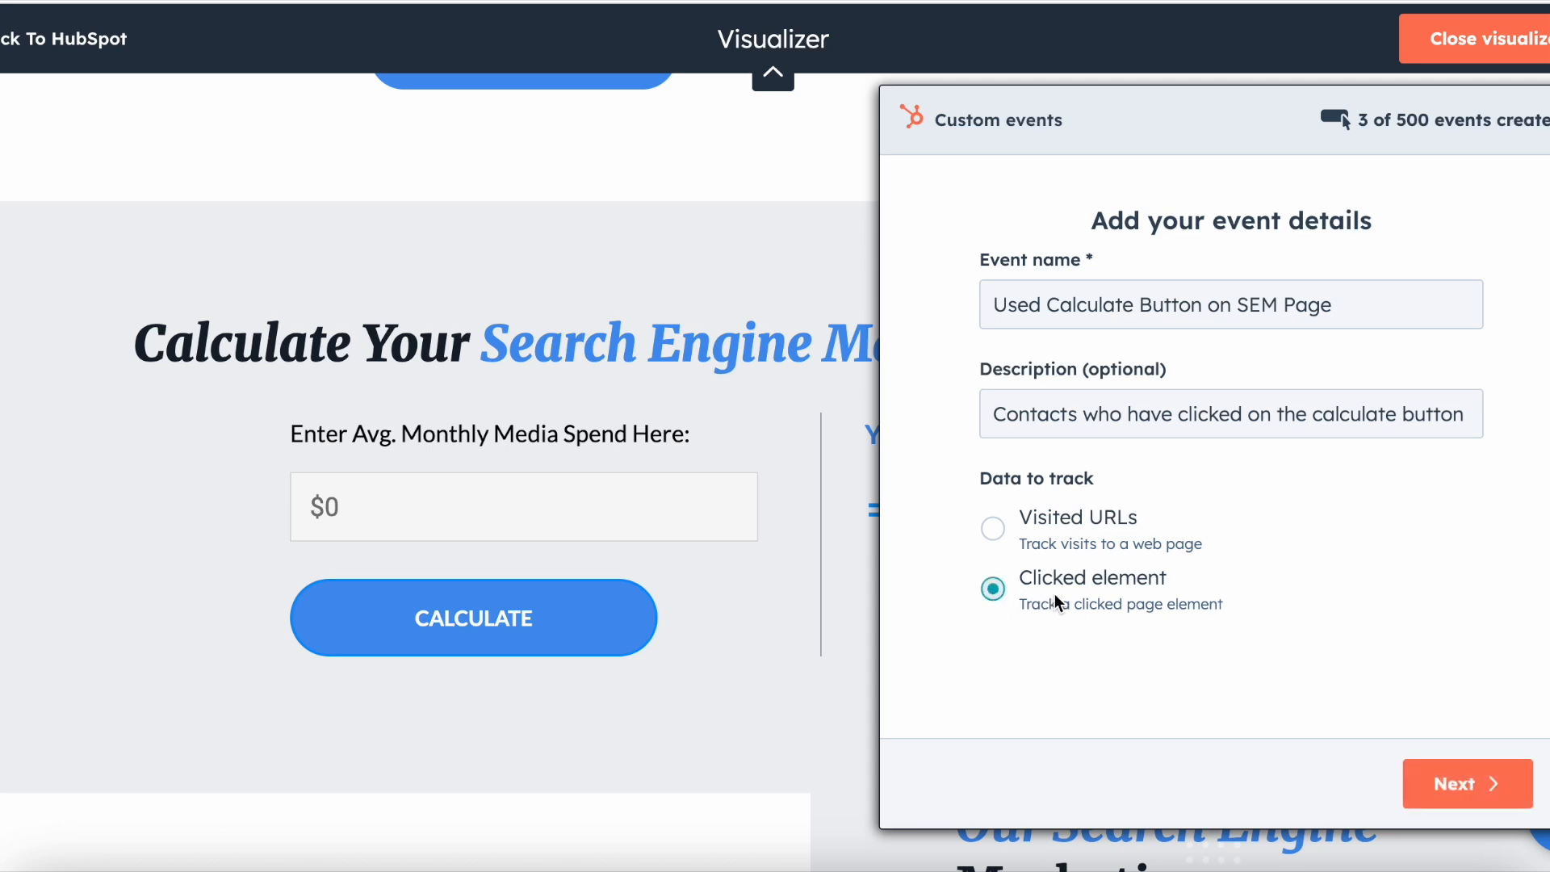
click(1415, 781)
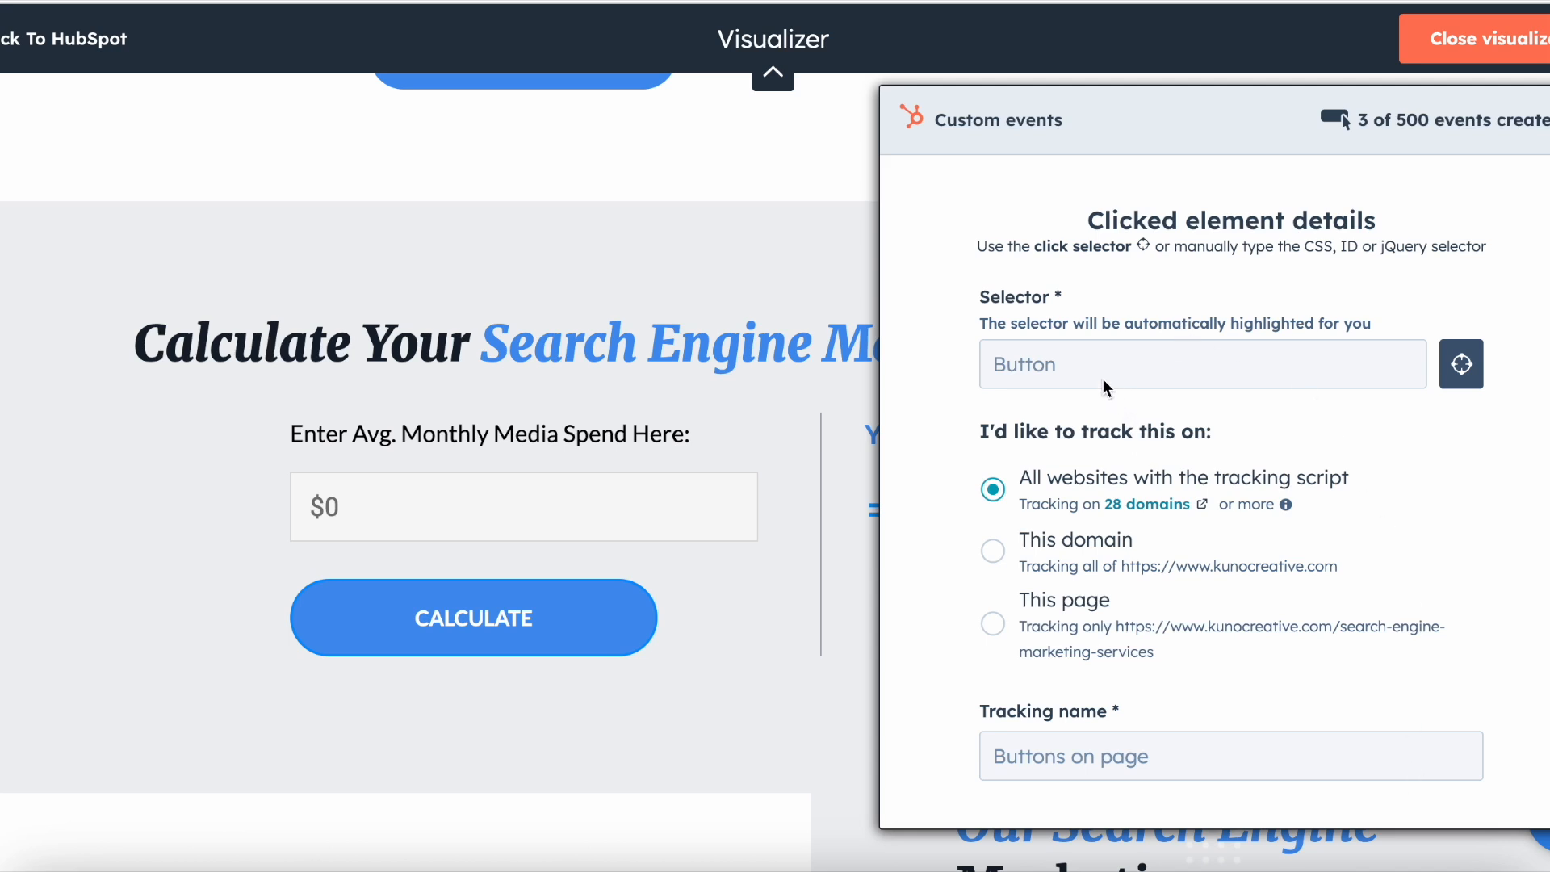
Step: Pick the page's Calculate button as the tracked element with the click selector
click(1462, 370)
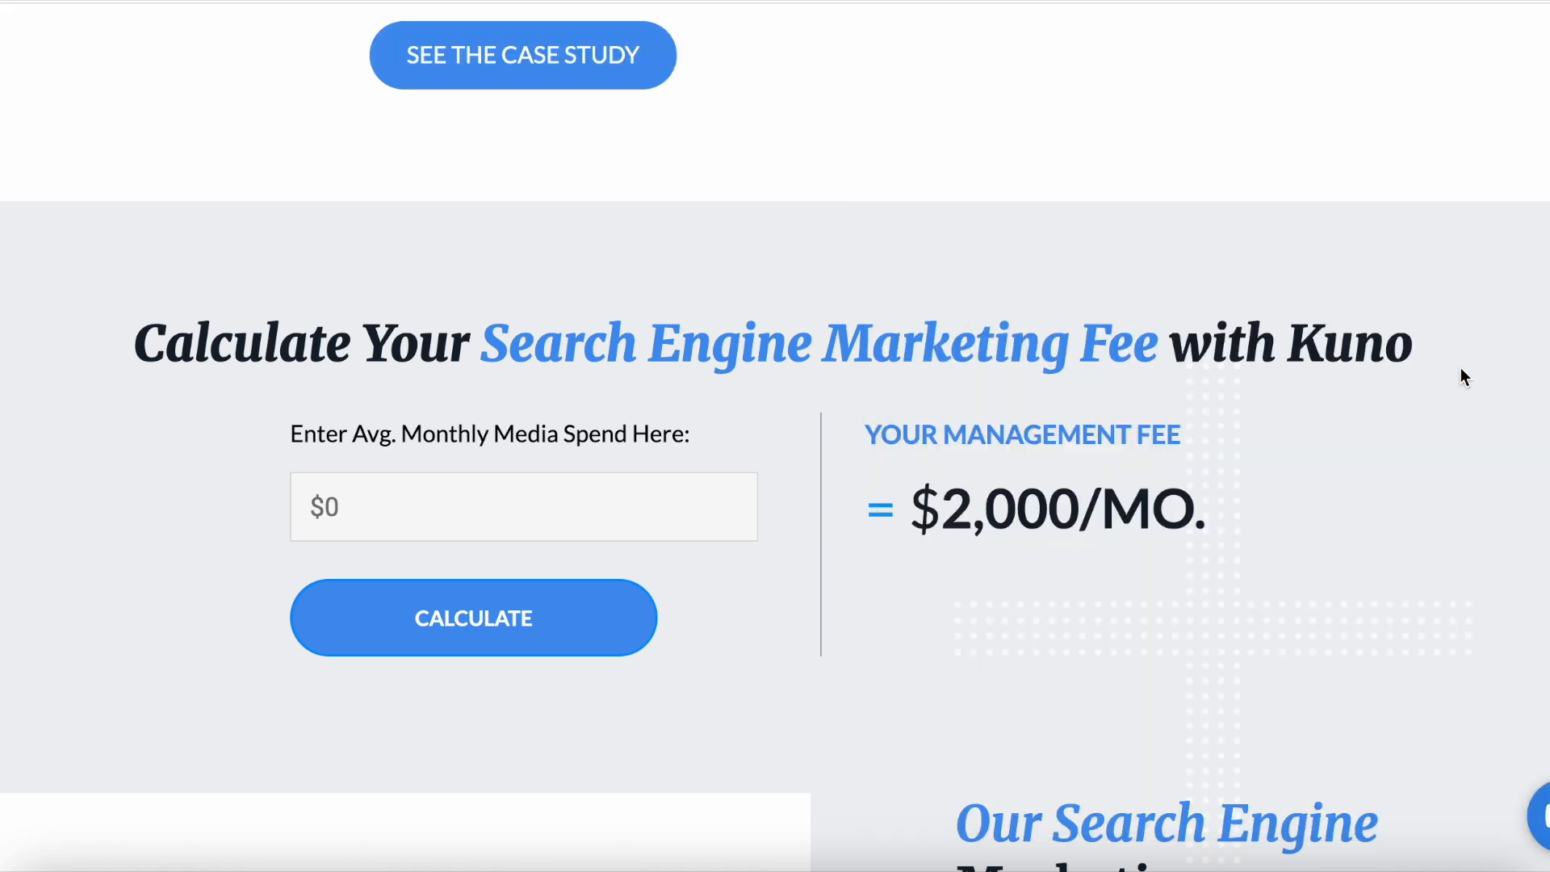
click(492, 630)
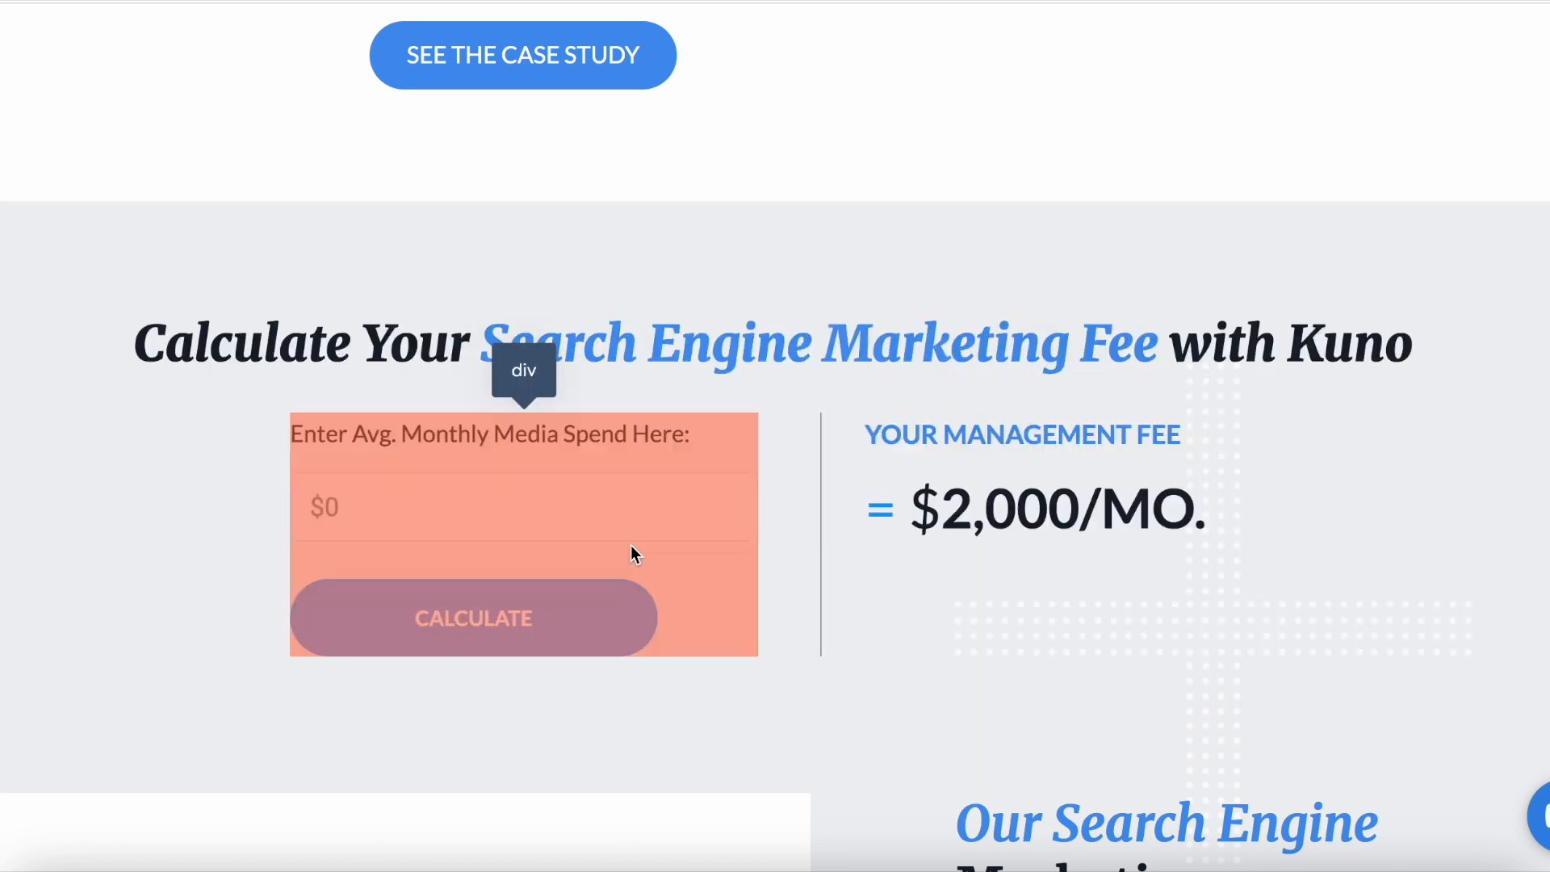
click(579, 612)
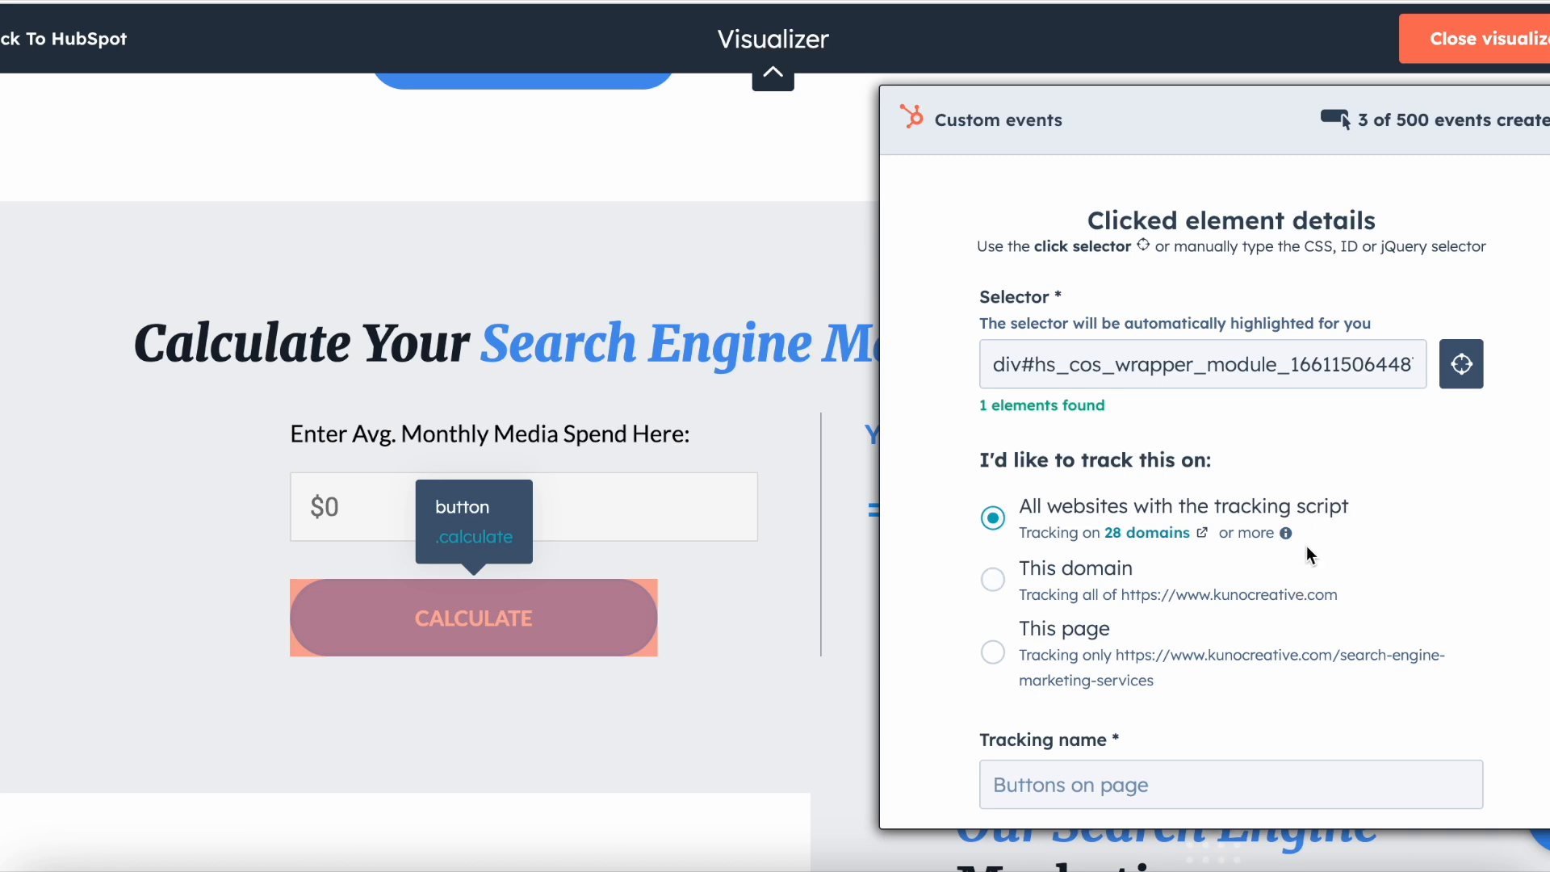
Step: Limit the tracking to this page, name it "Calculate button clicks" and continue to the list of tracked clicks
click(993, 654)
scroll(1060, 779, down, 2)
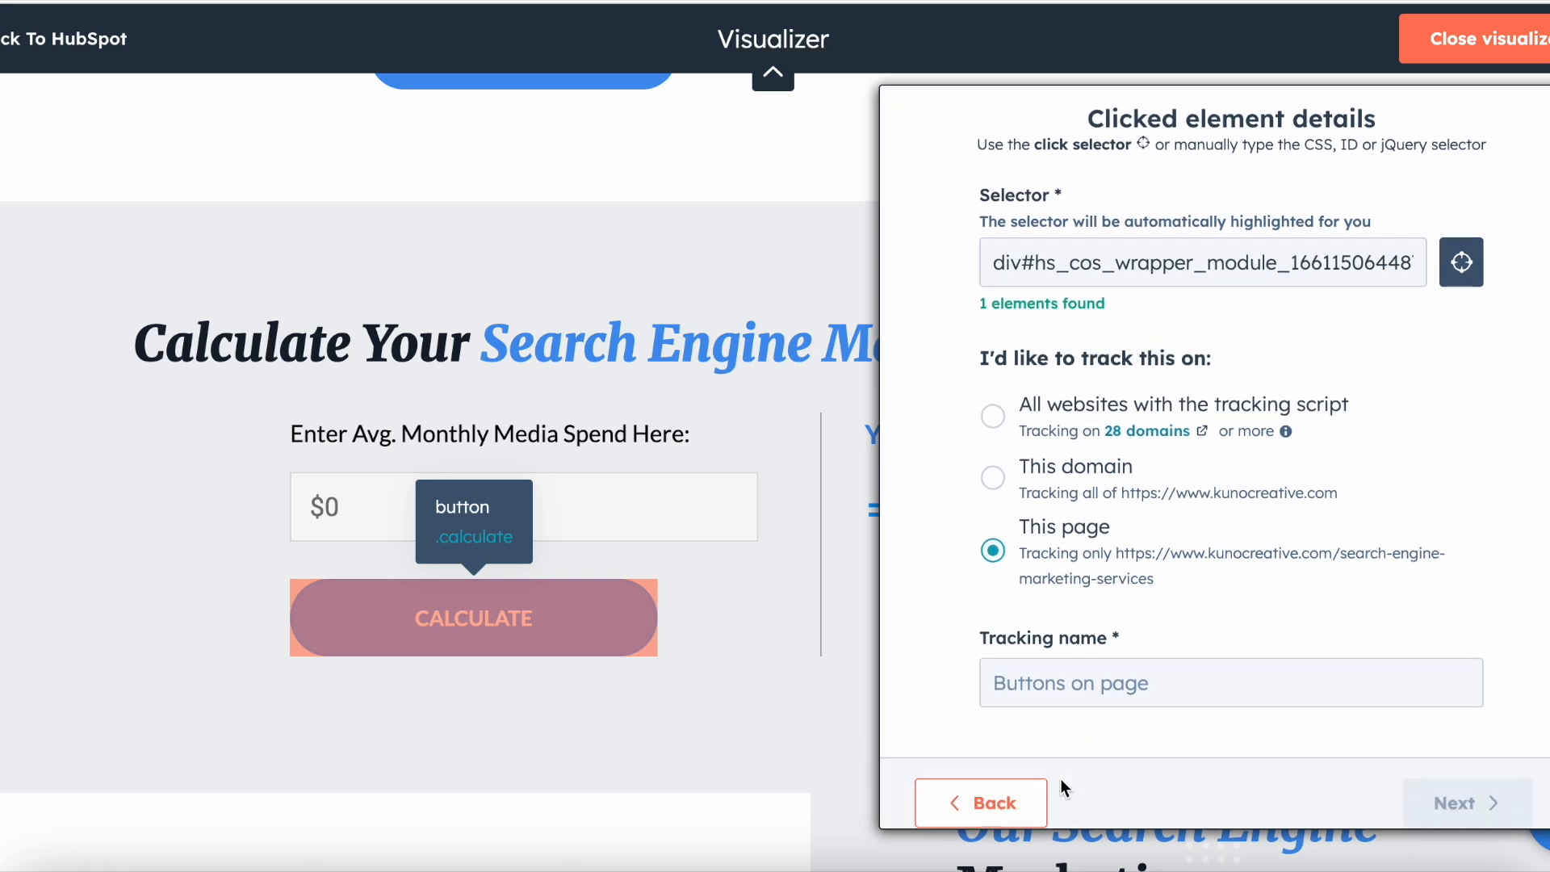
click(1051, 665)
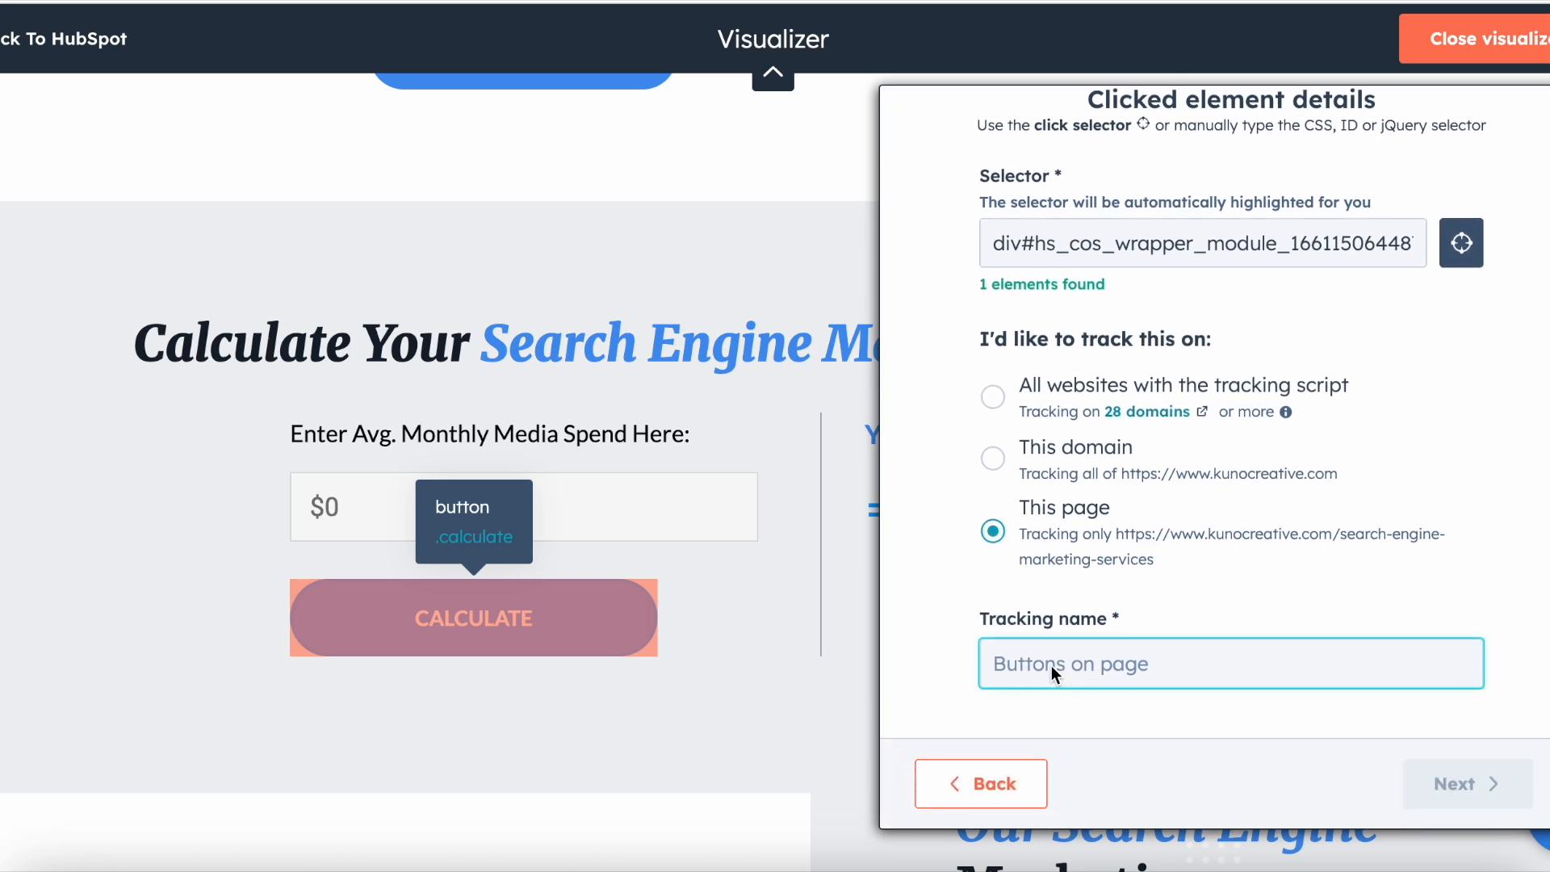
text(Calcul)
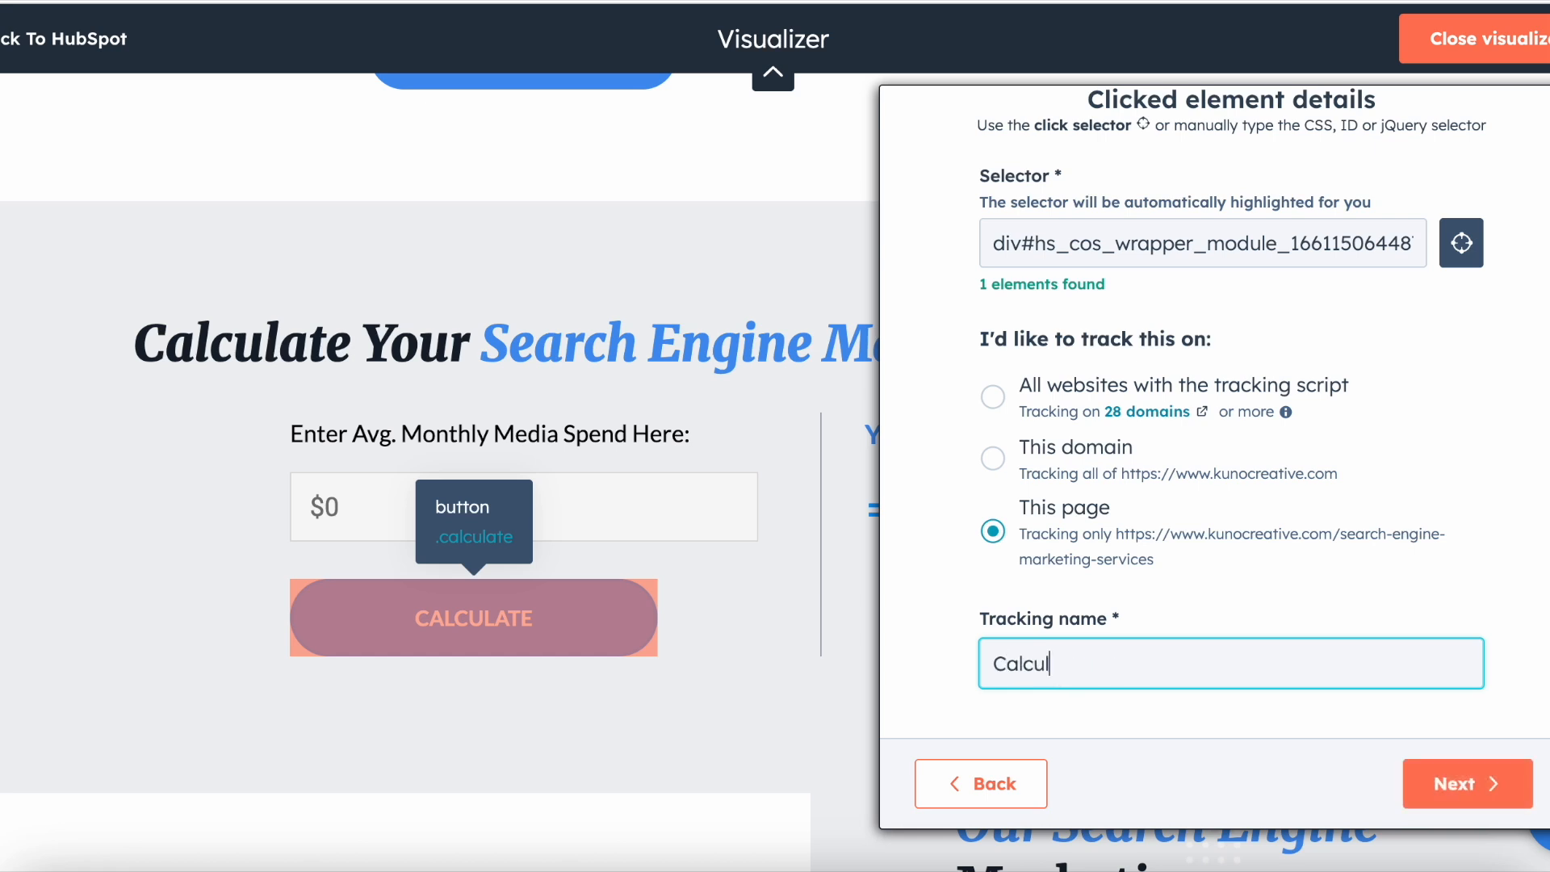
text(ate button clicks)
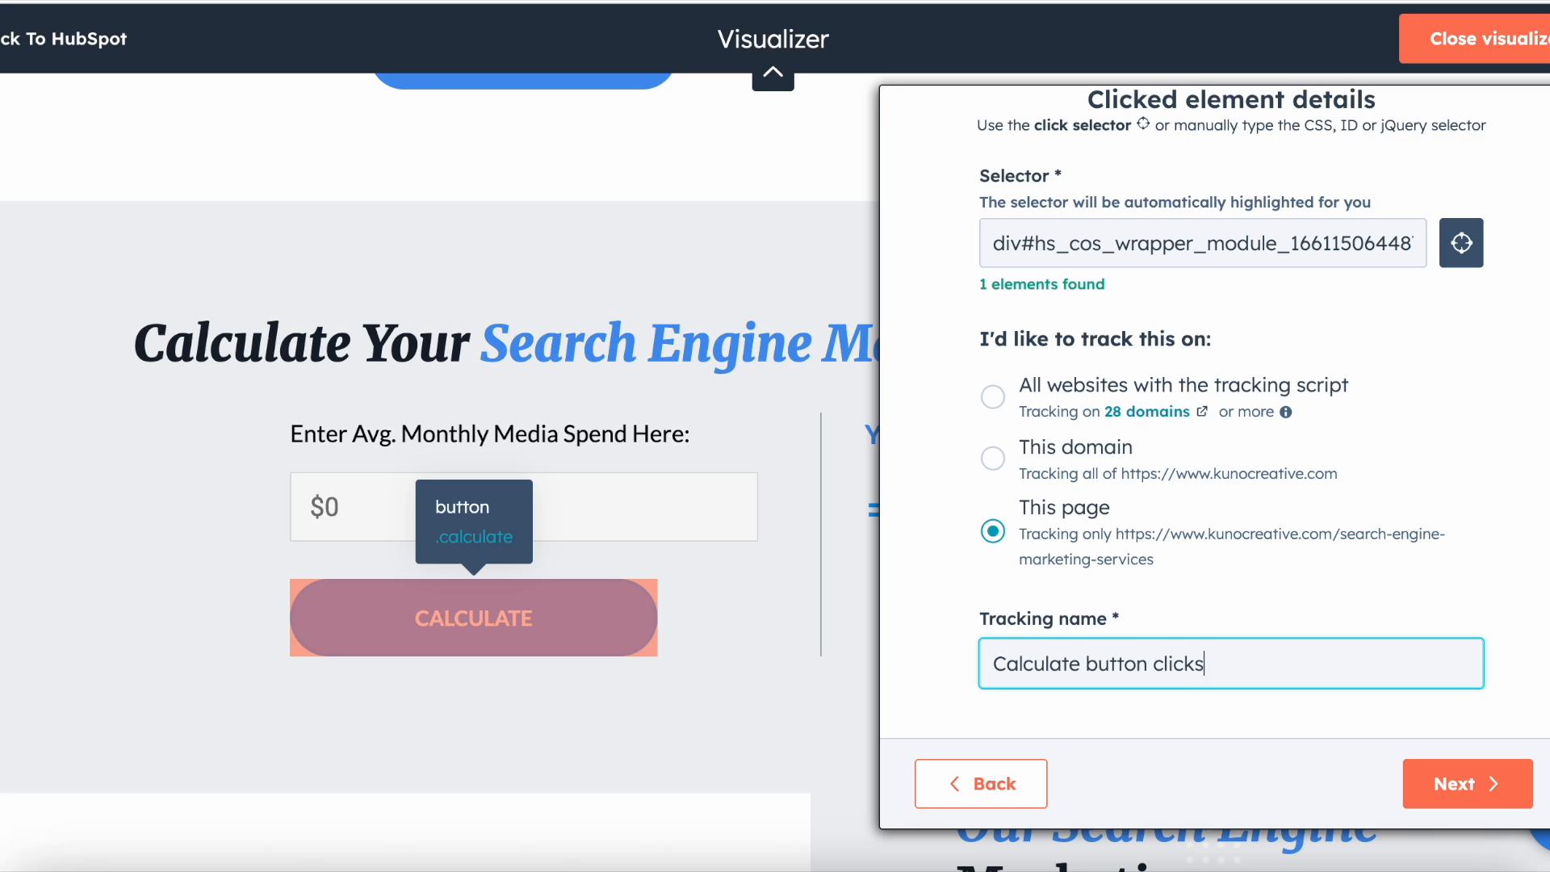
scroll(1090, 694, up, 1)
scroll(1089, 694, down, 1)
click(1431, 785)
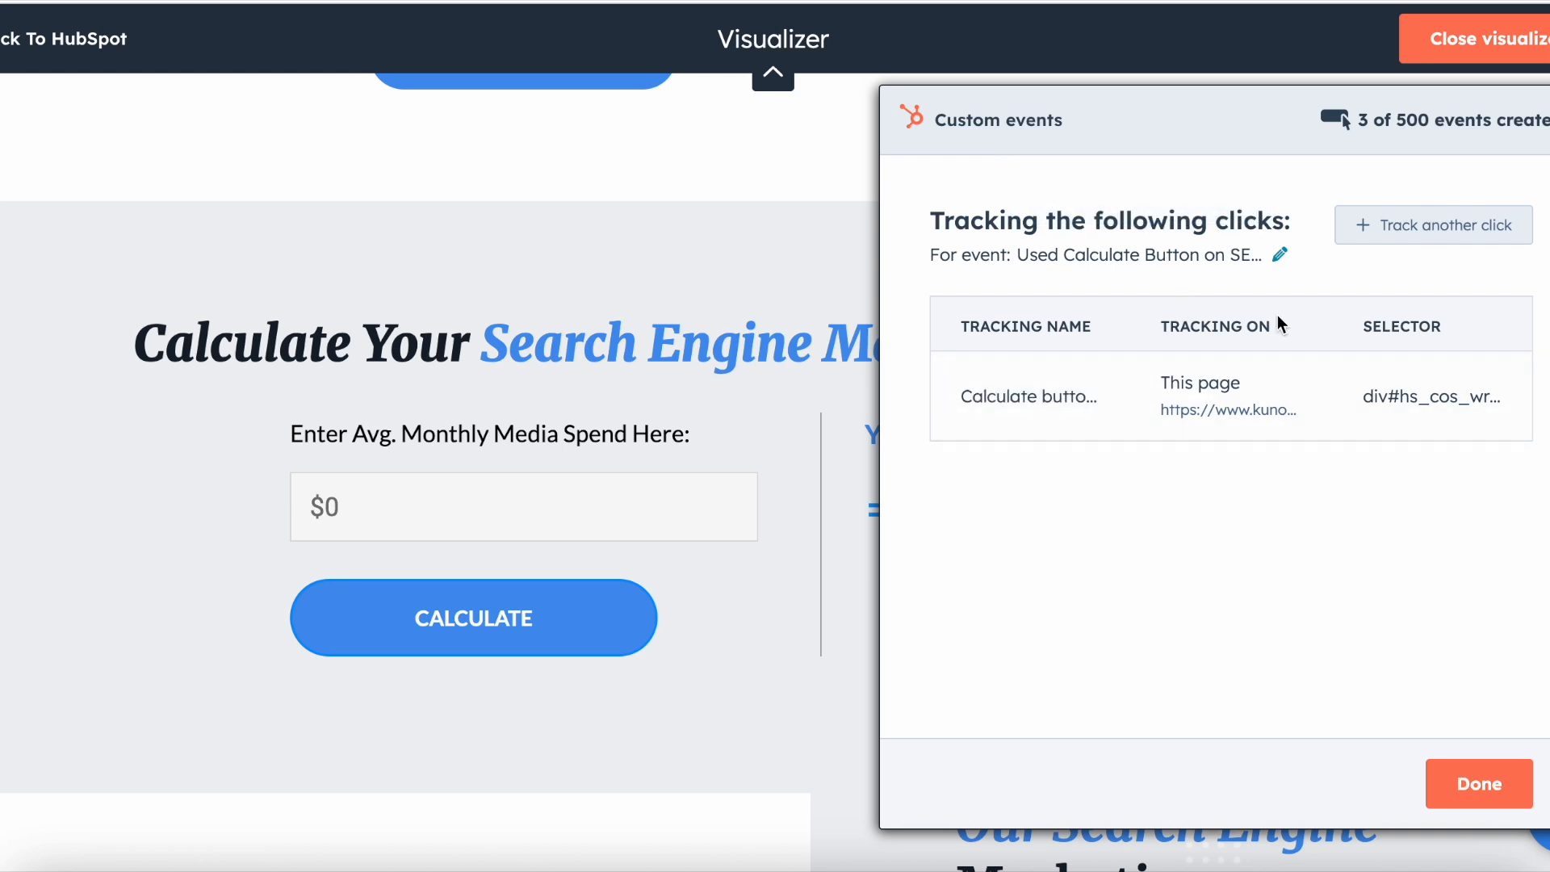
Step: Finish the click tracking setup to create the event and open the created event's details
mouse_move(1043, 372)
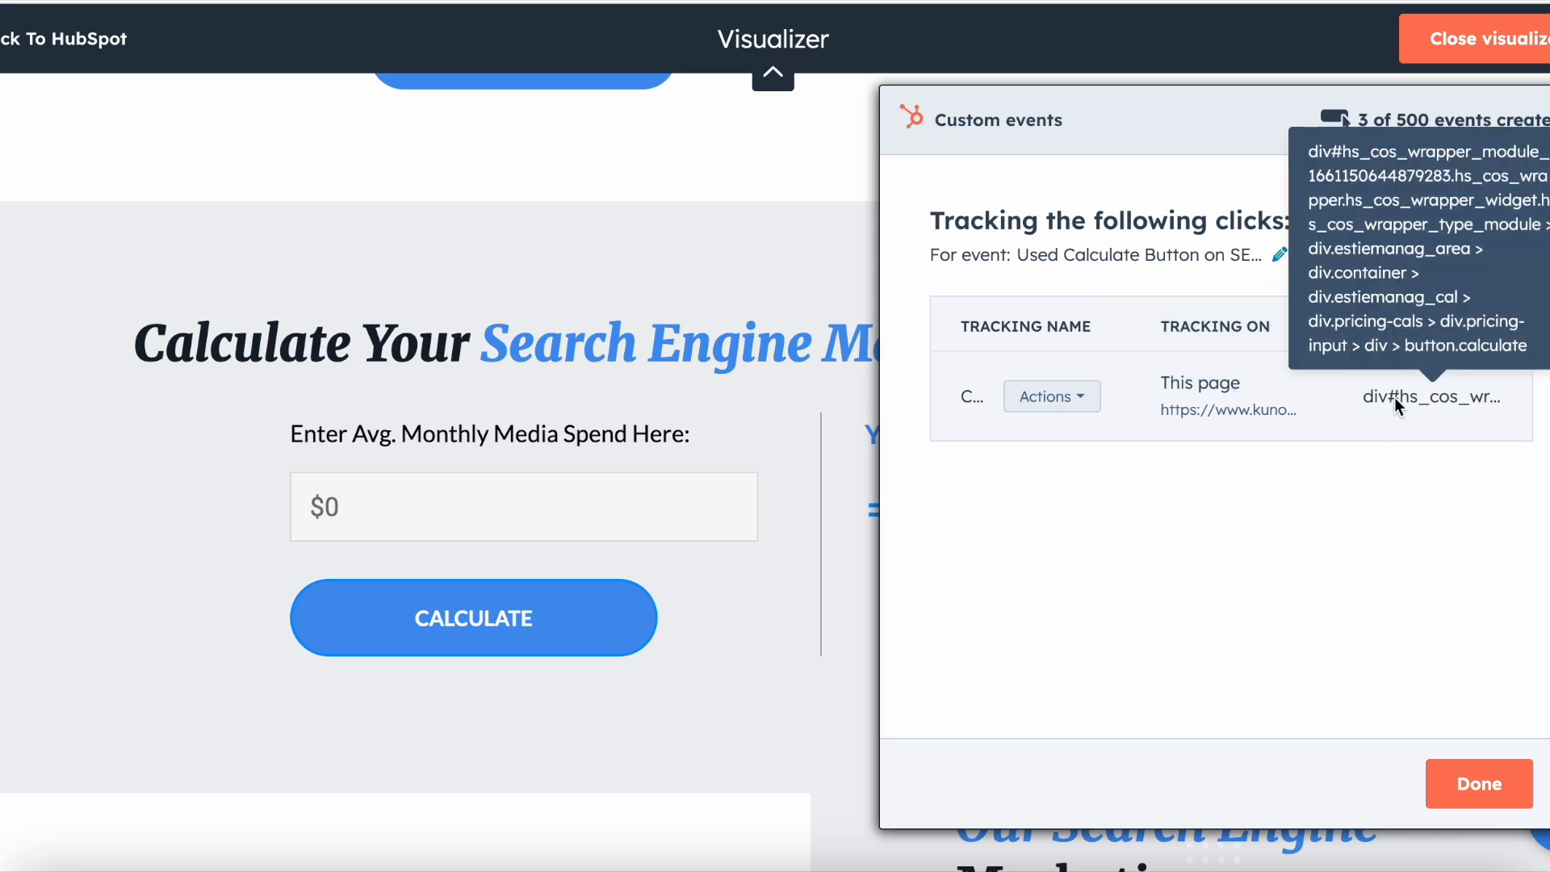
click(1479, 784)
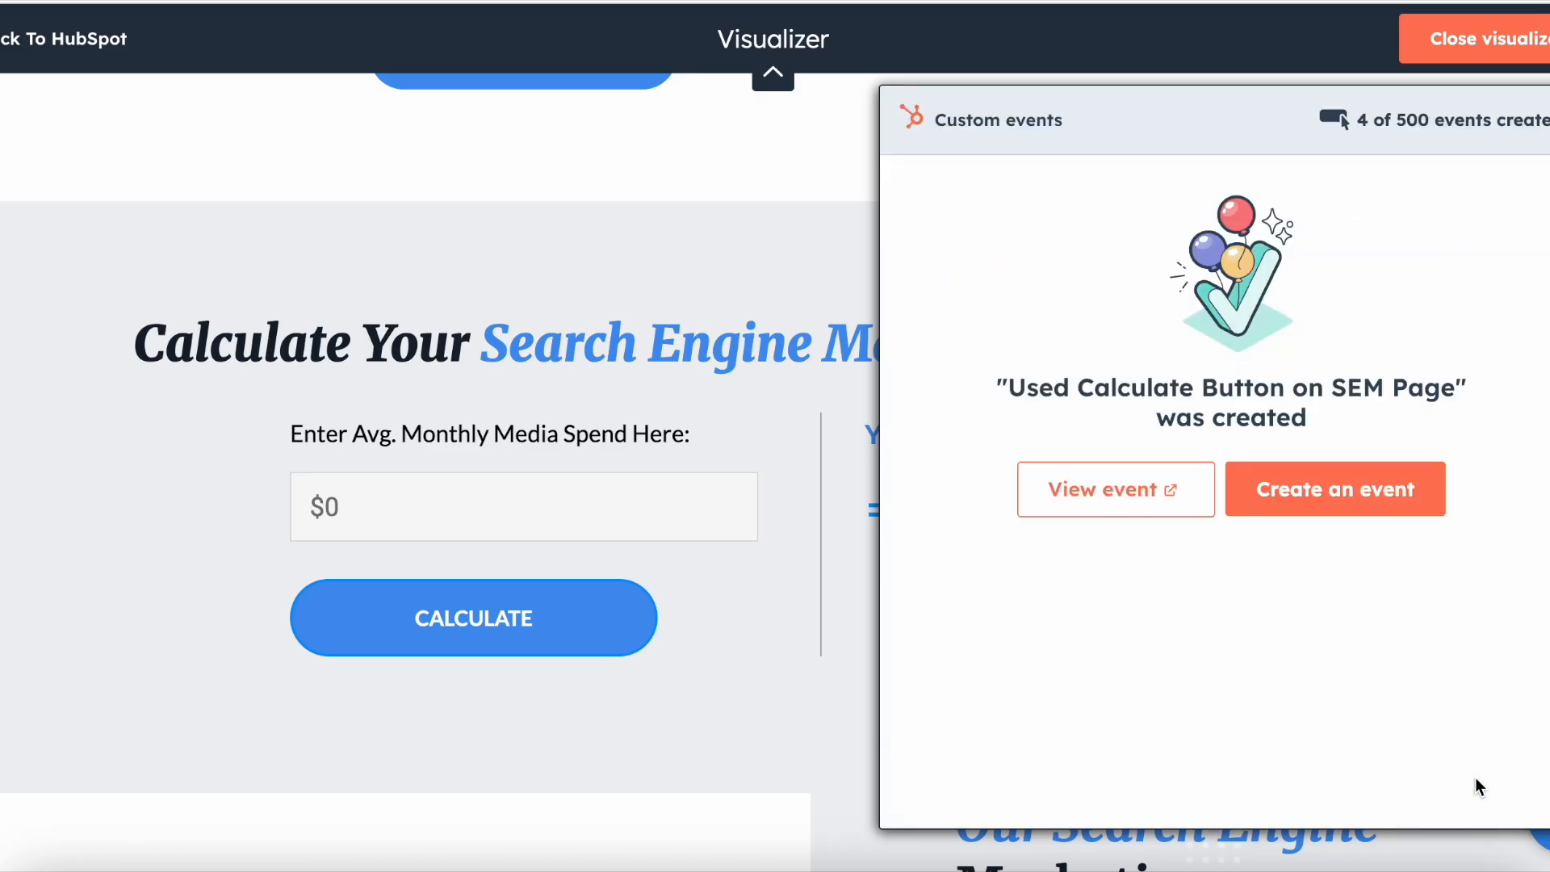
click(1131, 492)
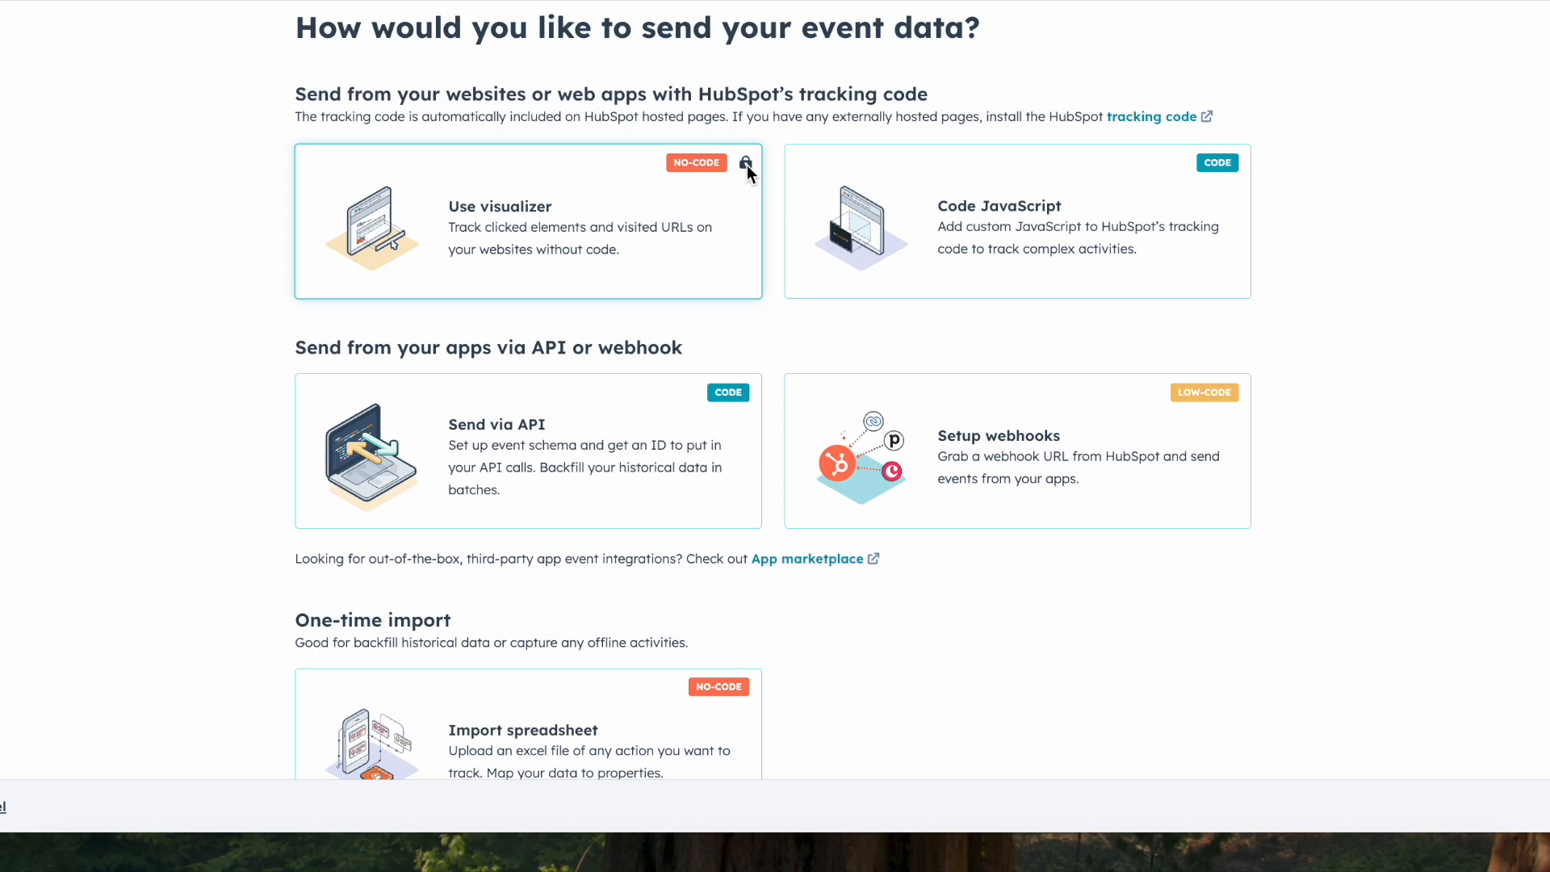
Step: Examine the available methods for sending event data, from the tracking code options down to the one-time spreadsheet import
scroll(717, 263, down, 1)
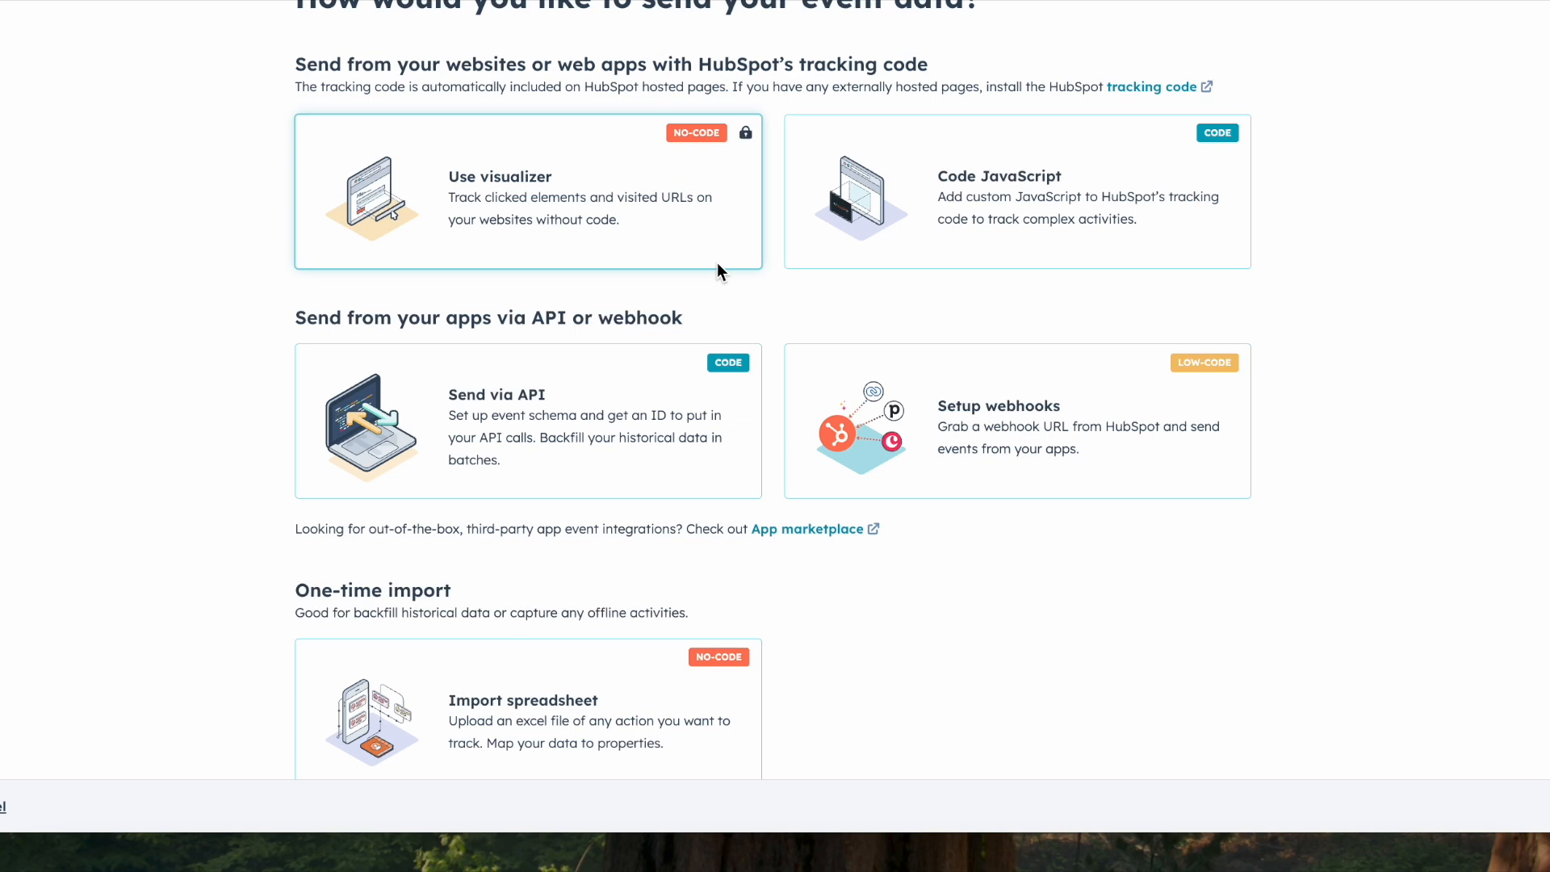
scroll(718, 263, up, 2)
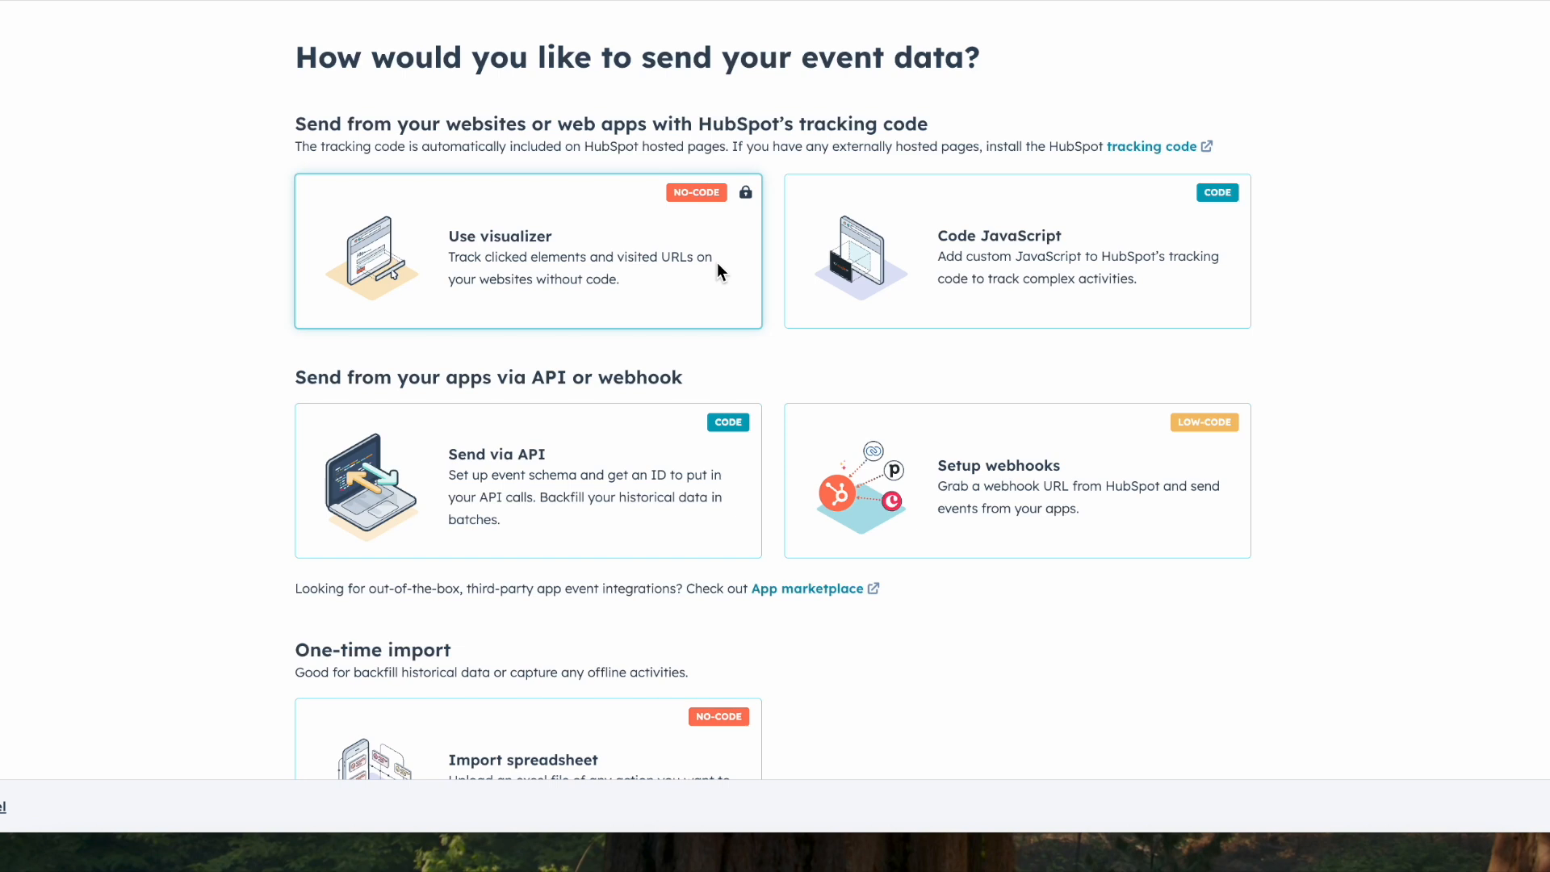
scroll(717, 263, down, 2)
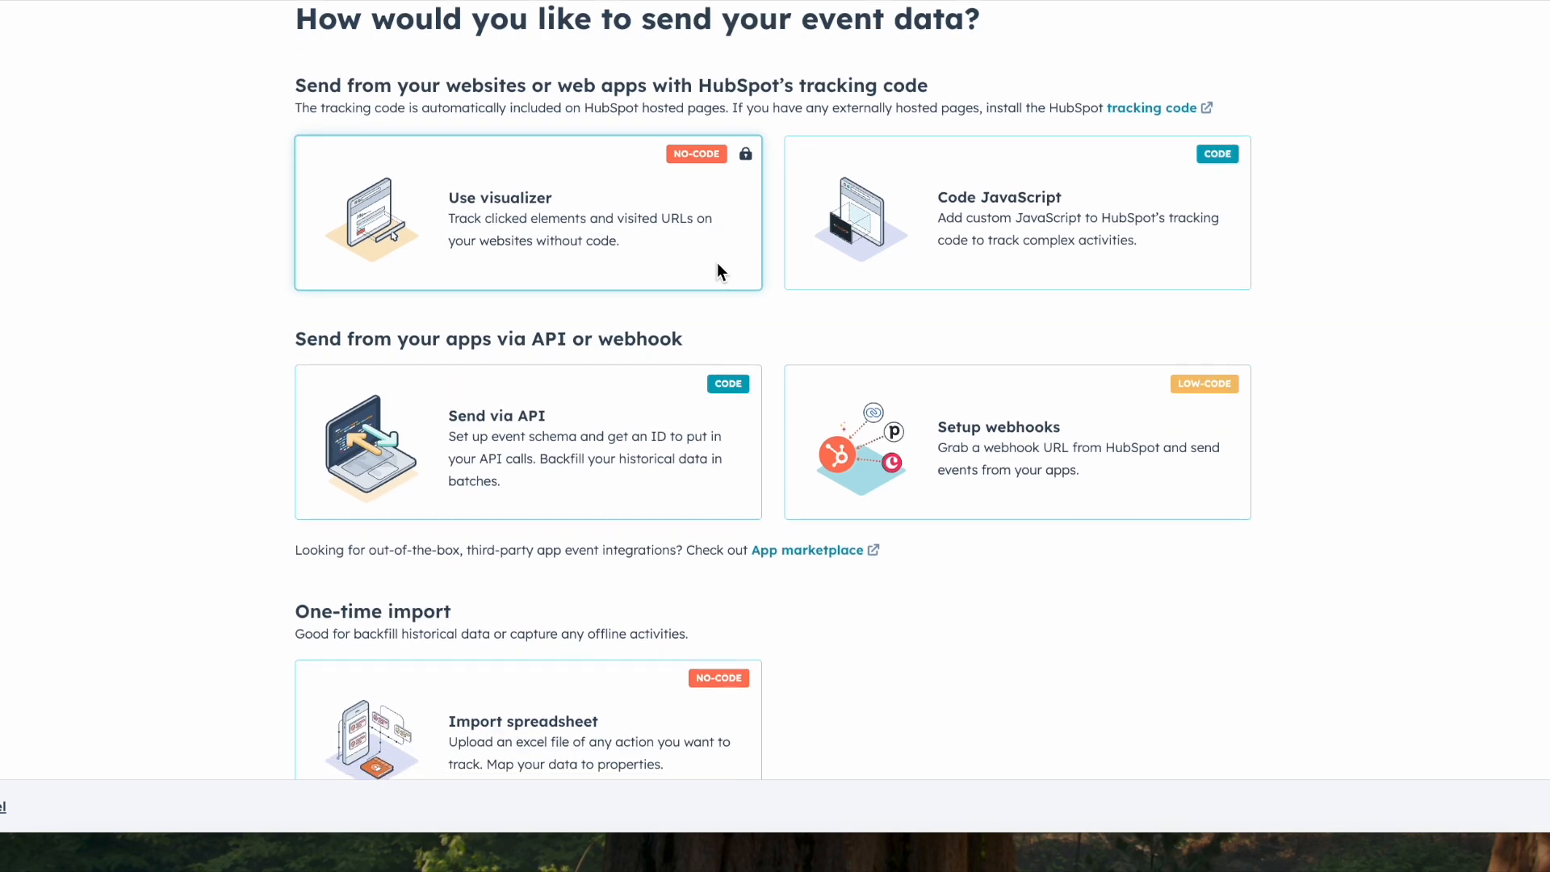
scroll(717, 263, down, 1)
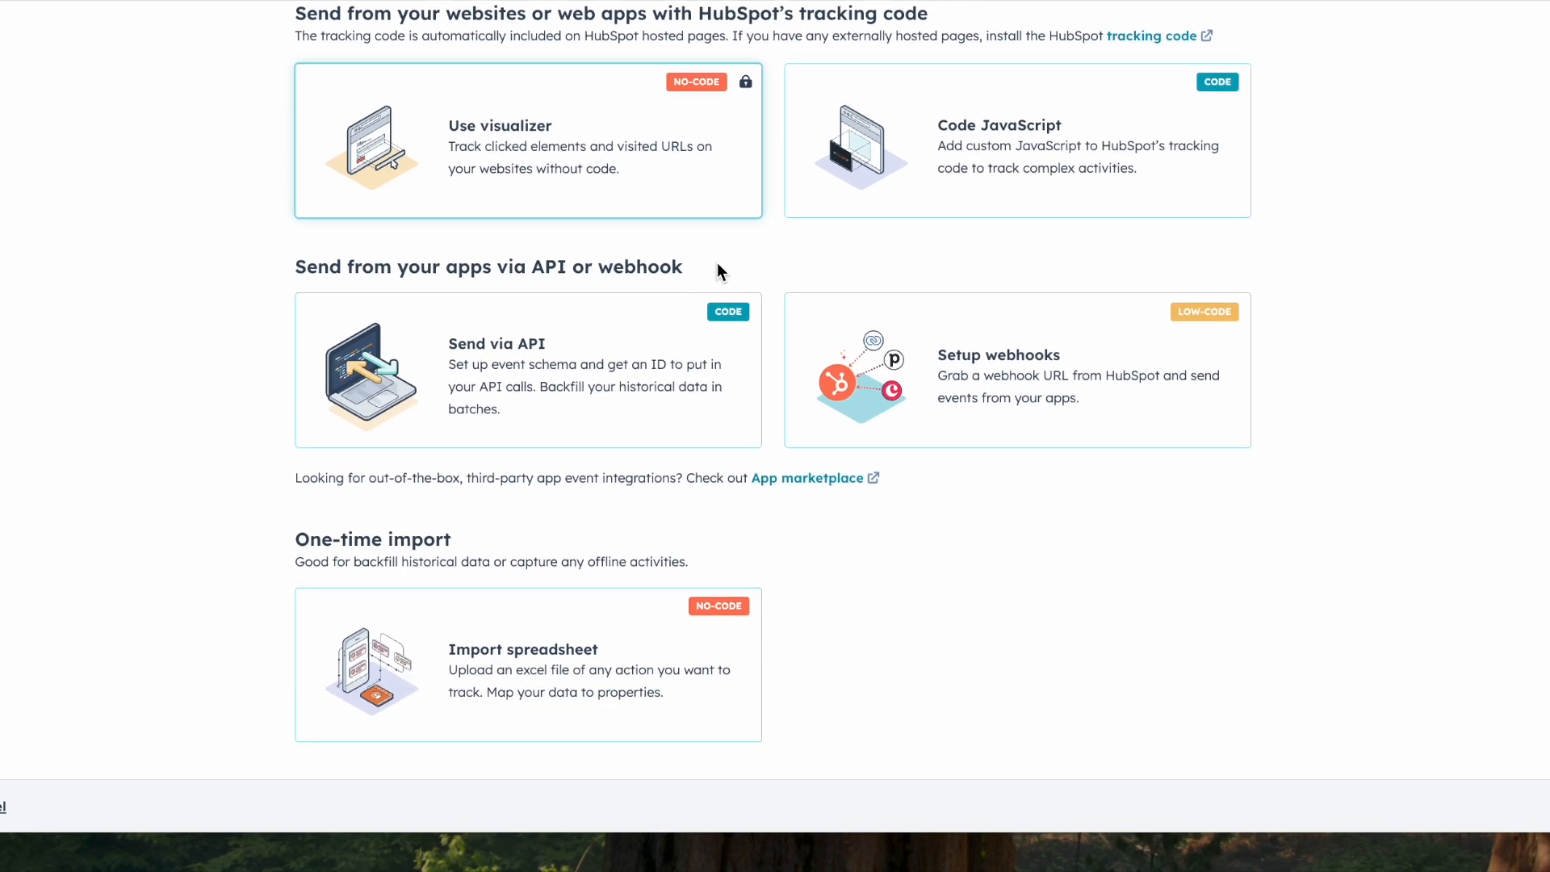
click(604, 656)
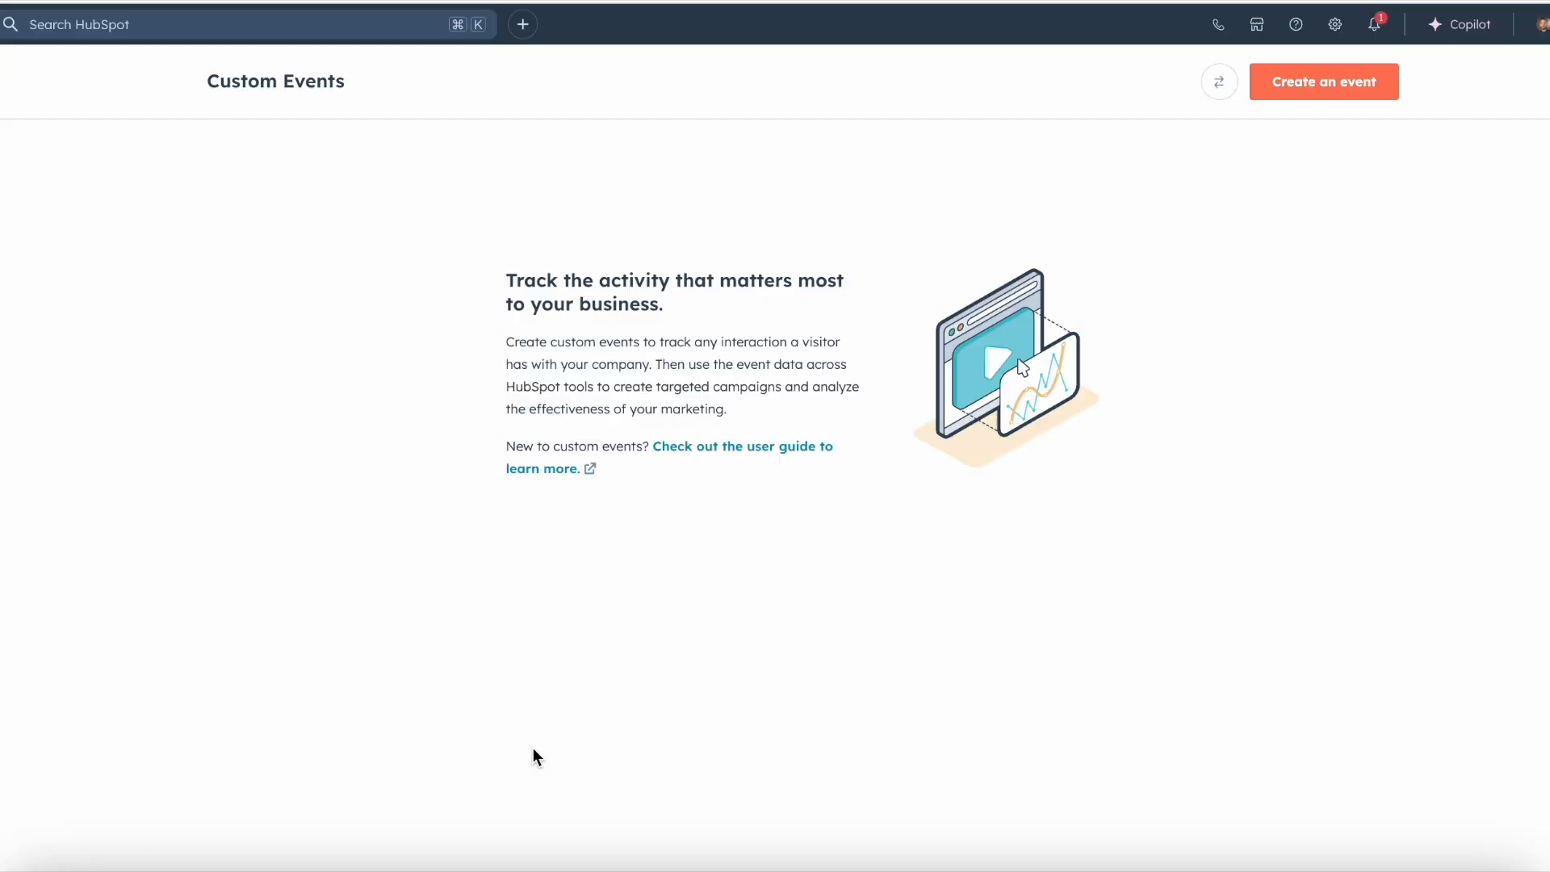
Step: Start a new custom event by spreadsheet import and name it "Trade Show Booth Visits"
click(1274, 107)
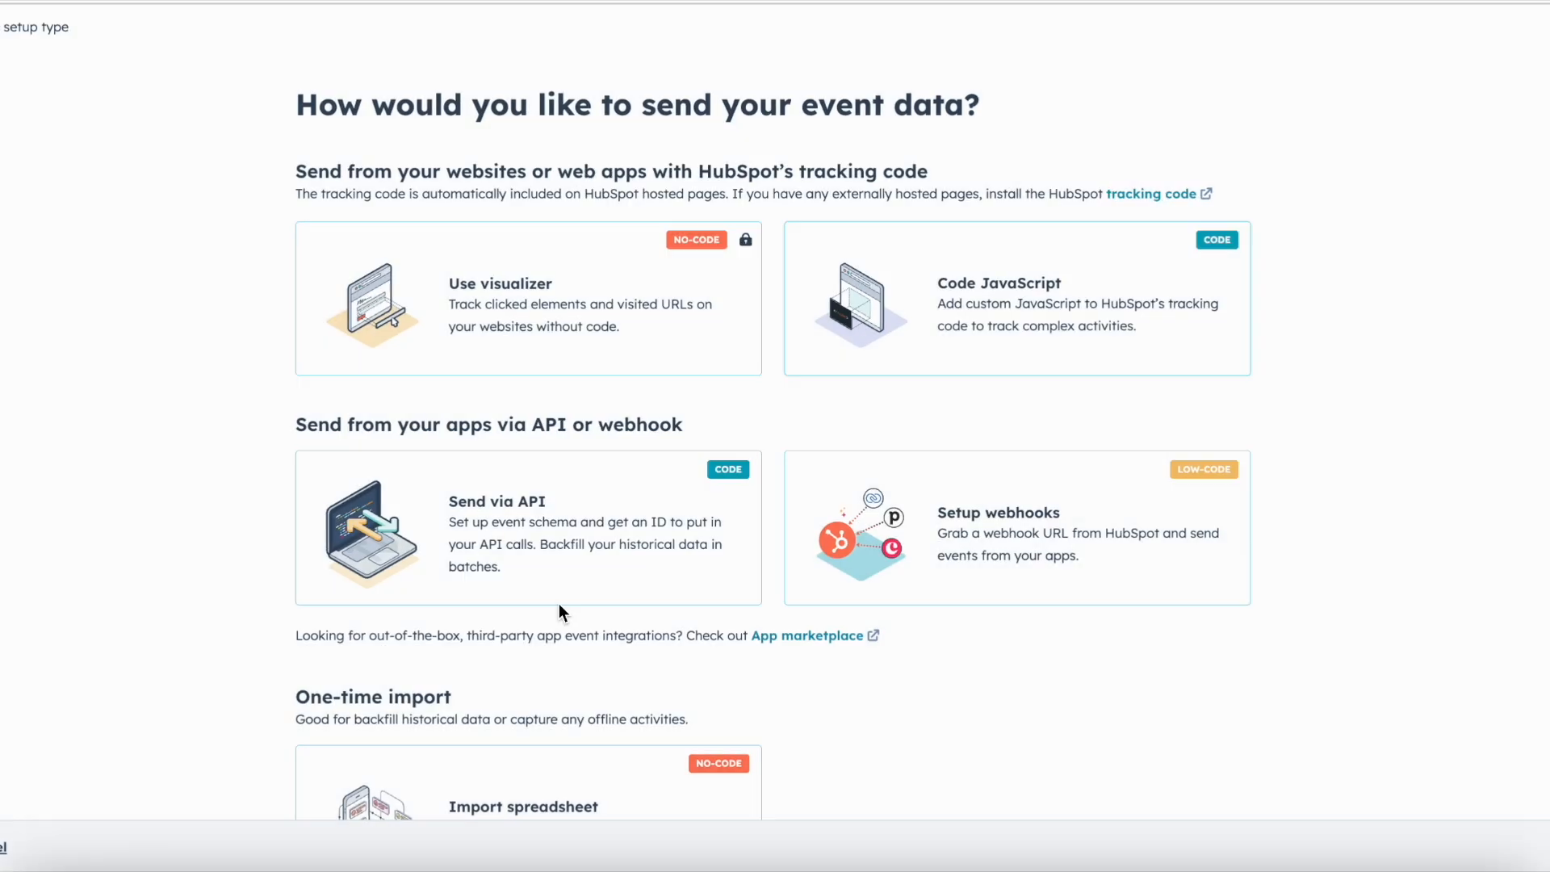
scroll(433, 716, down, 2)
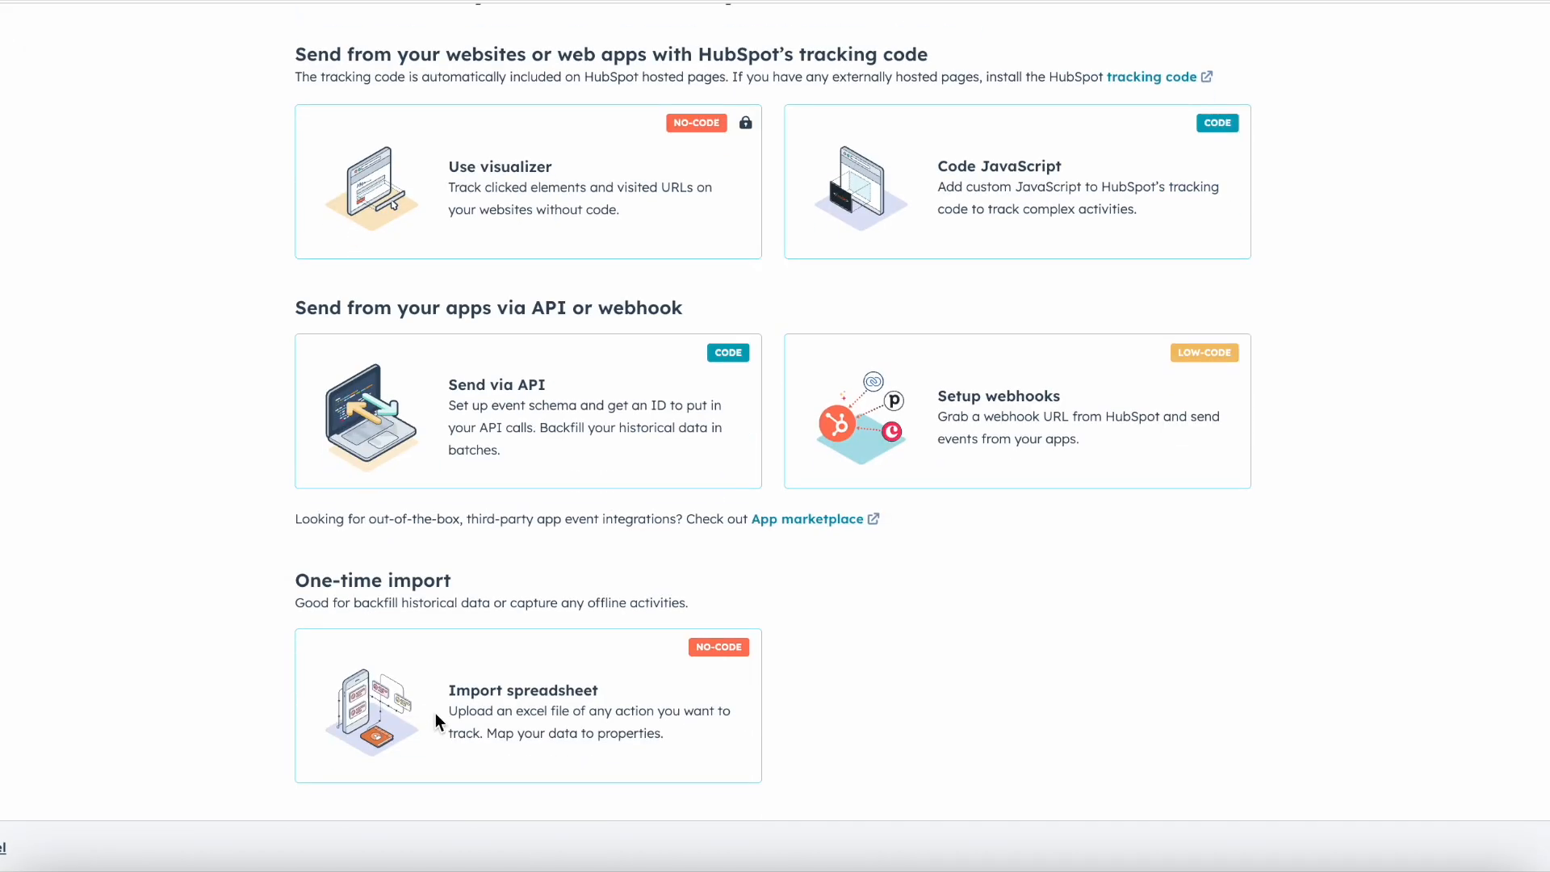
click(478, 691)
click(767, 204)
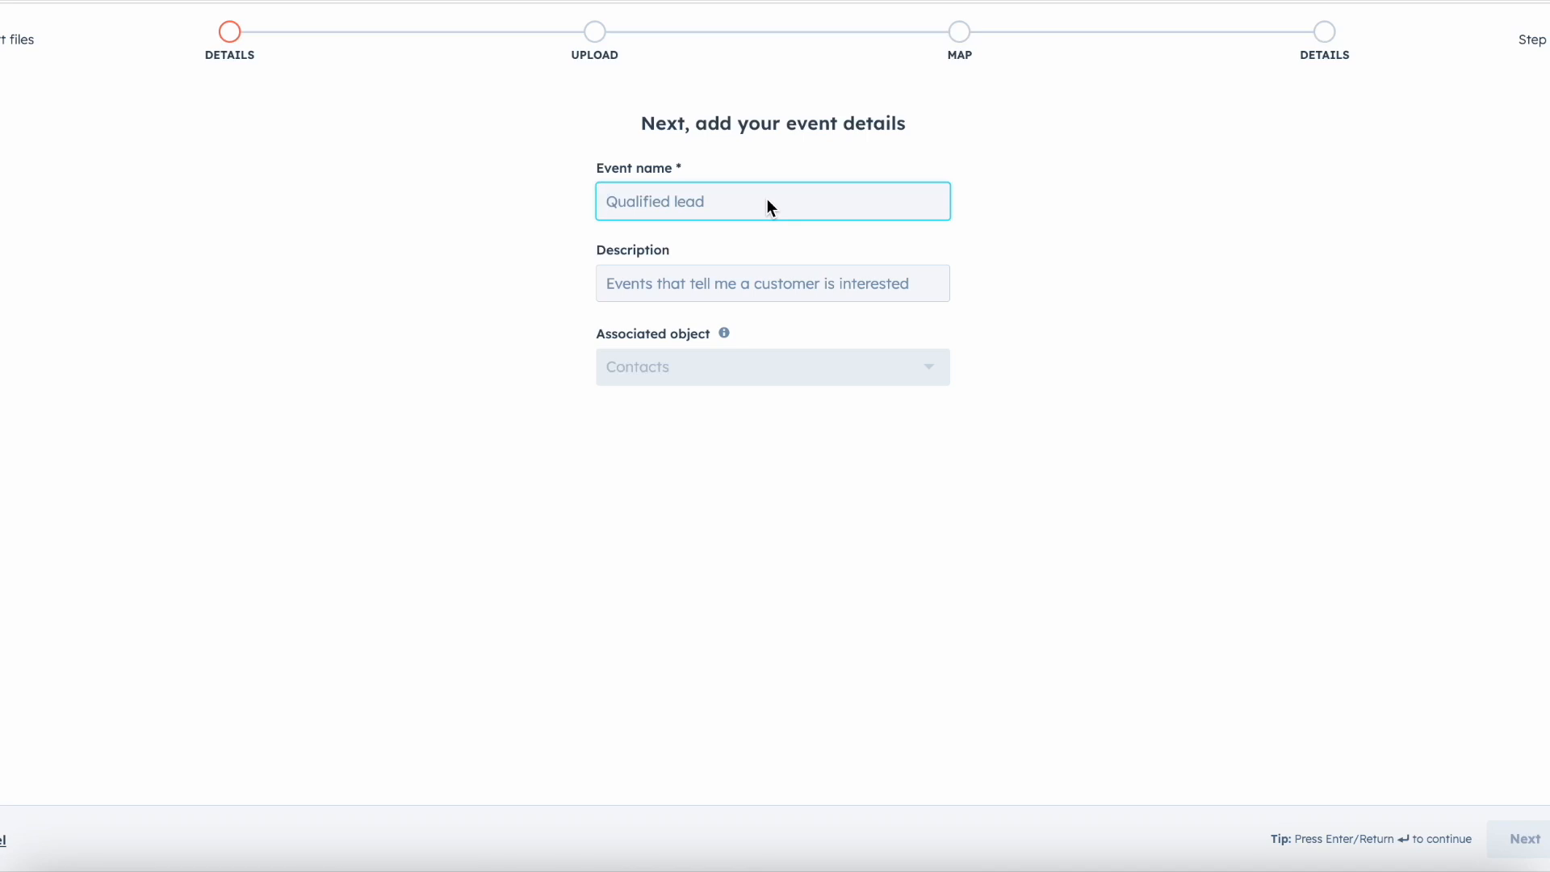
text(Tra)
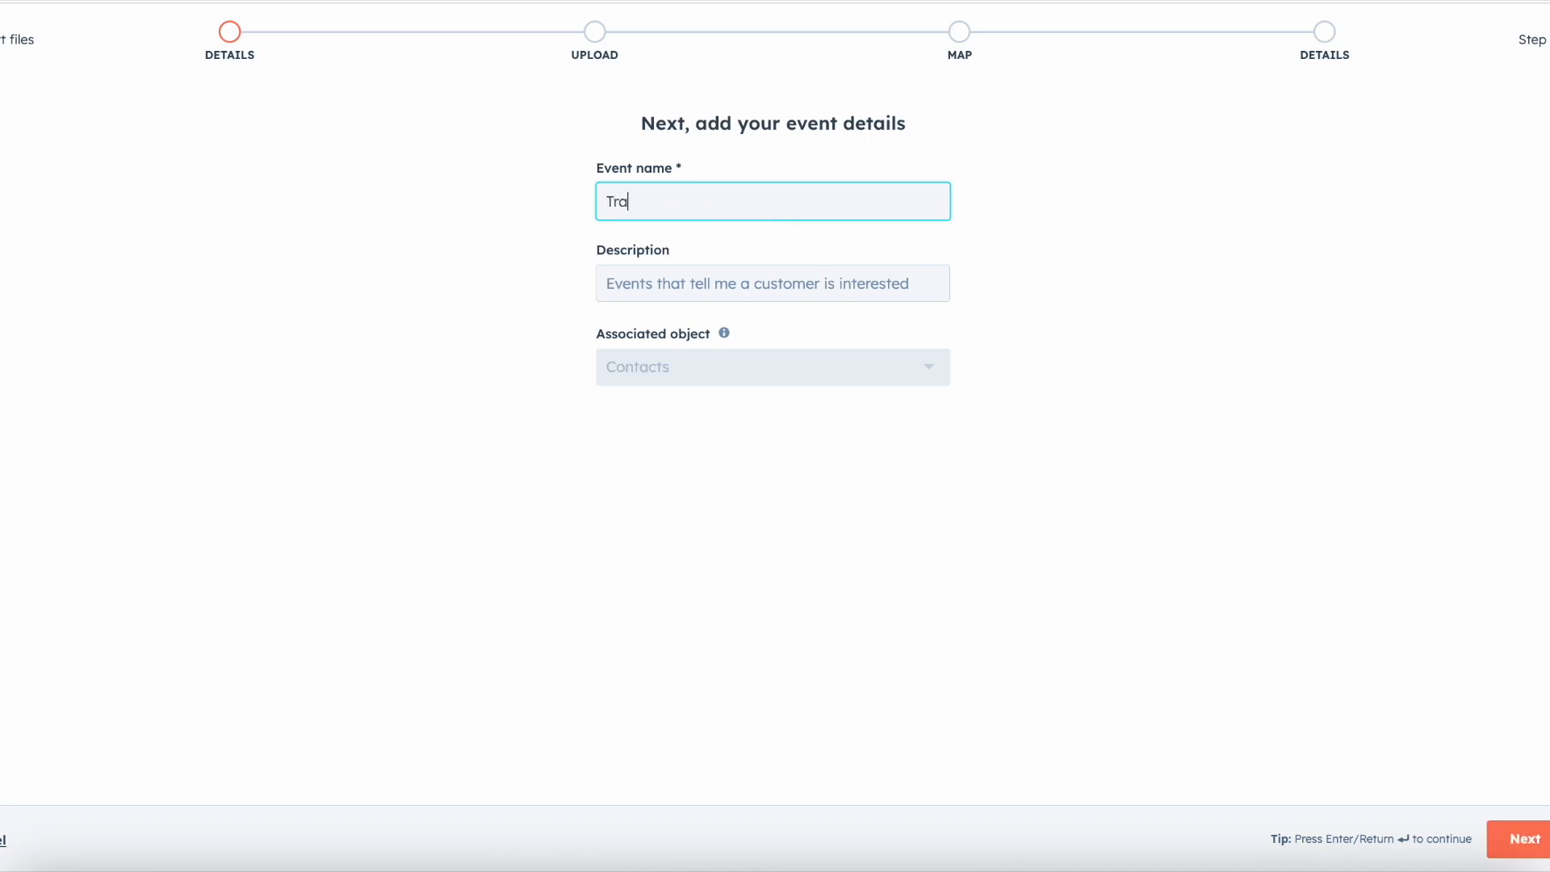
text(de Show Booth Vi)
text(sit)
key(Tab)
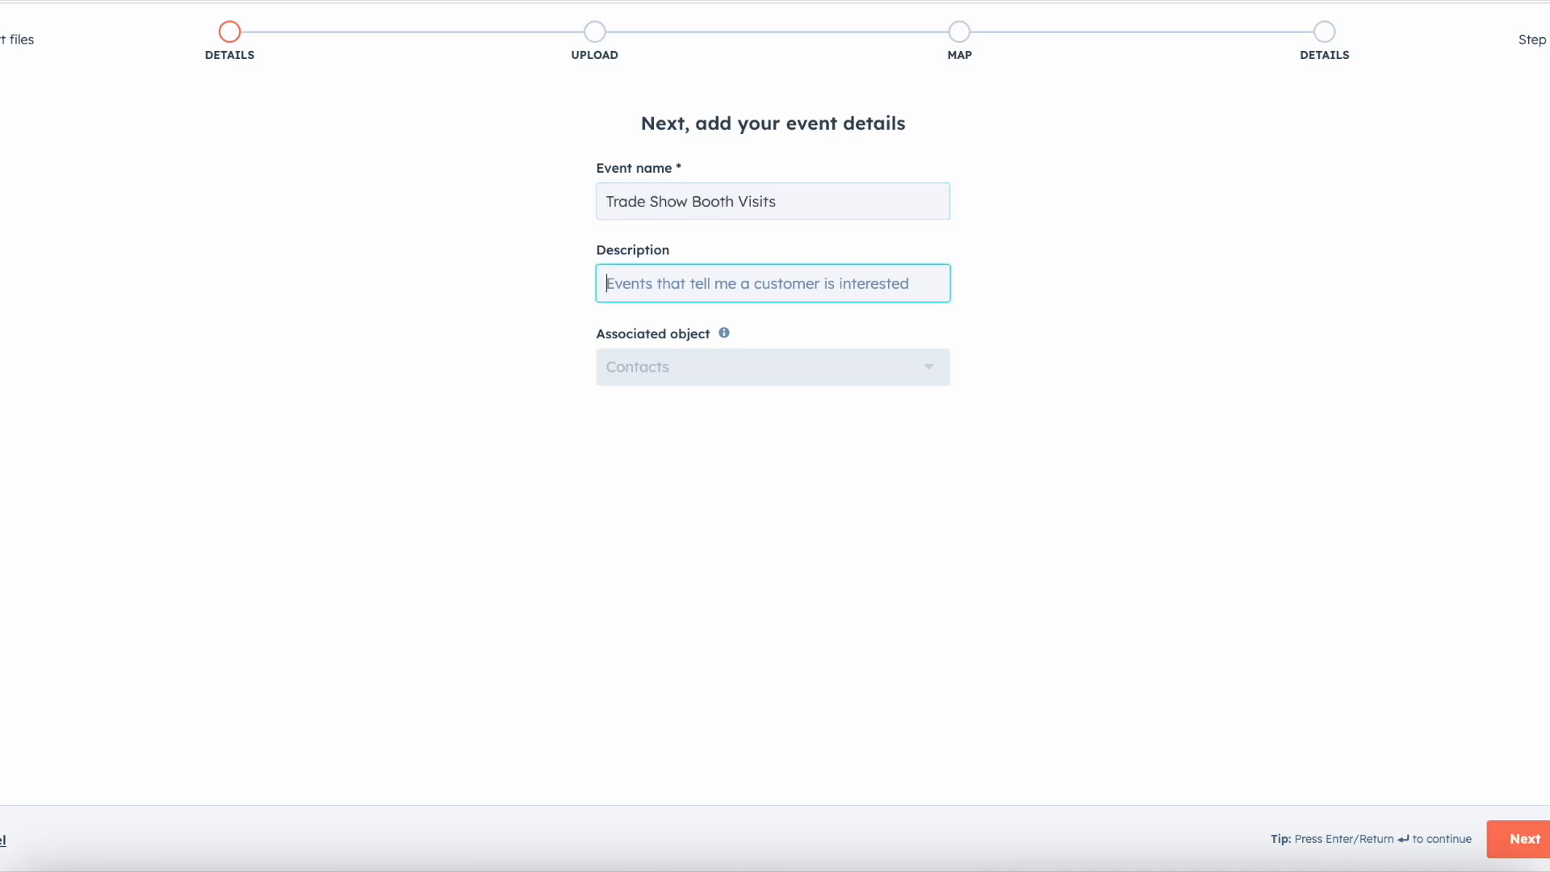
Step: Enter "Contacts who have visited the booth" as the event's description
text(Contacts )
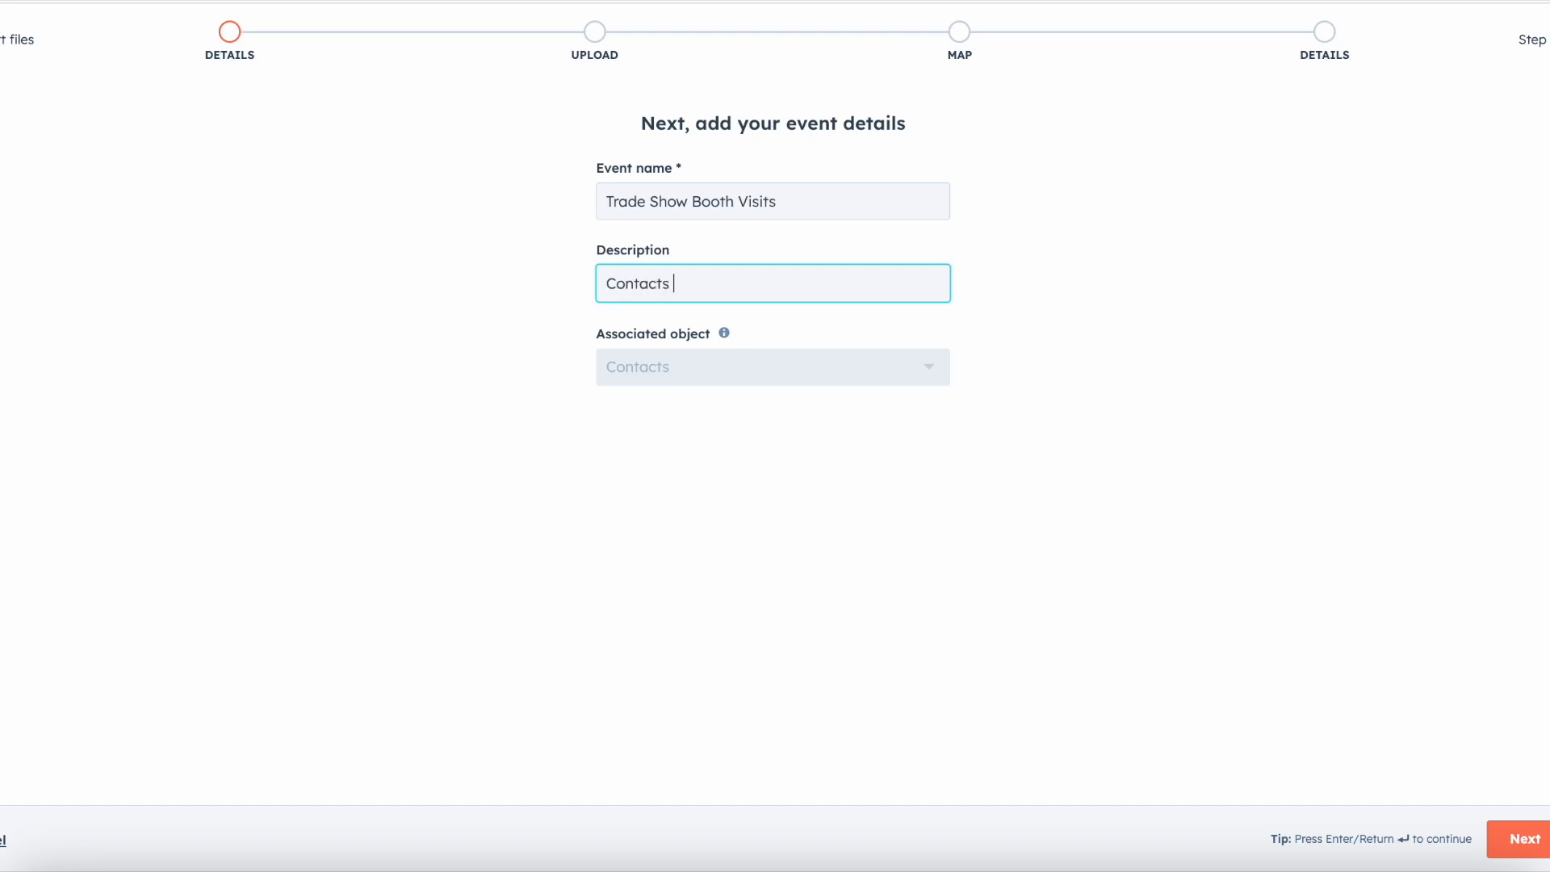
text(who have visited the bo)
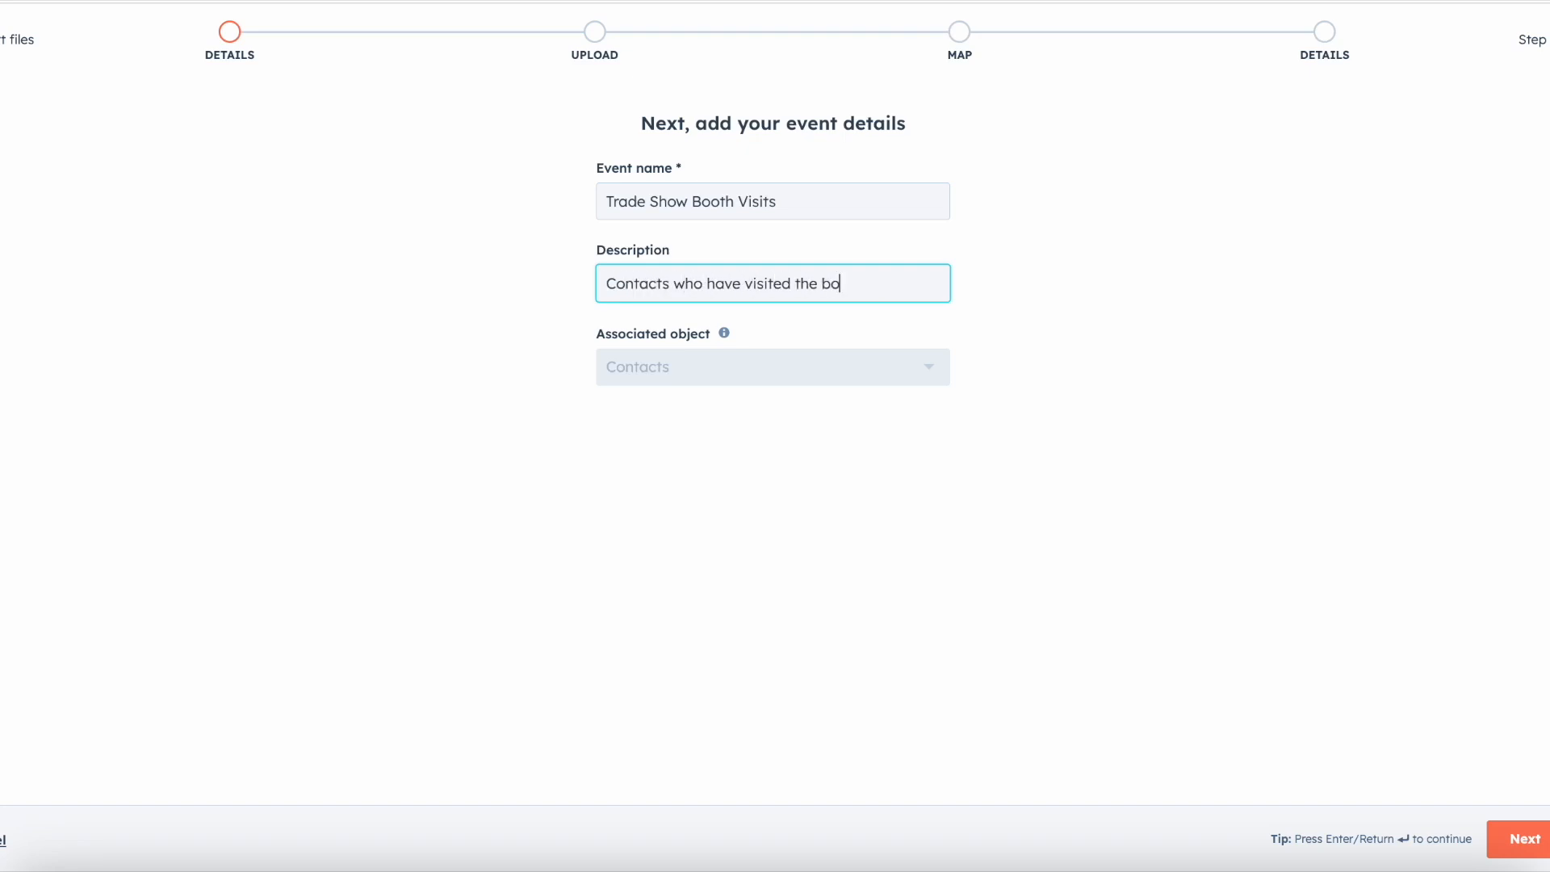
text(oth)
Step: Extend the event name to "Trade Show Booth Visits - Baltimore Show"
click(810, 202)
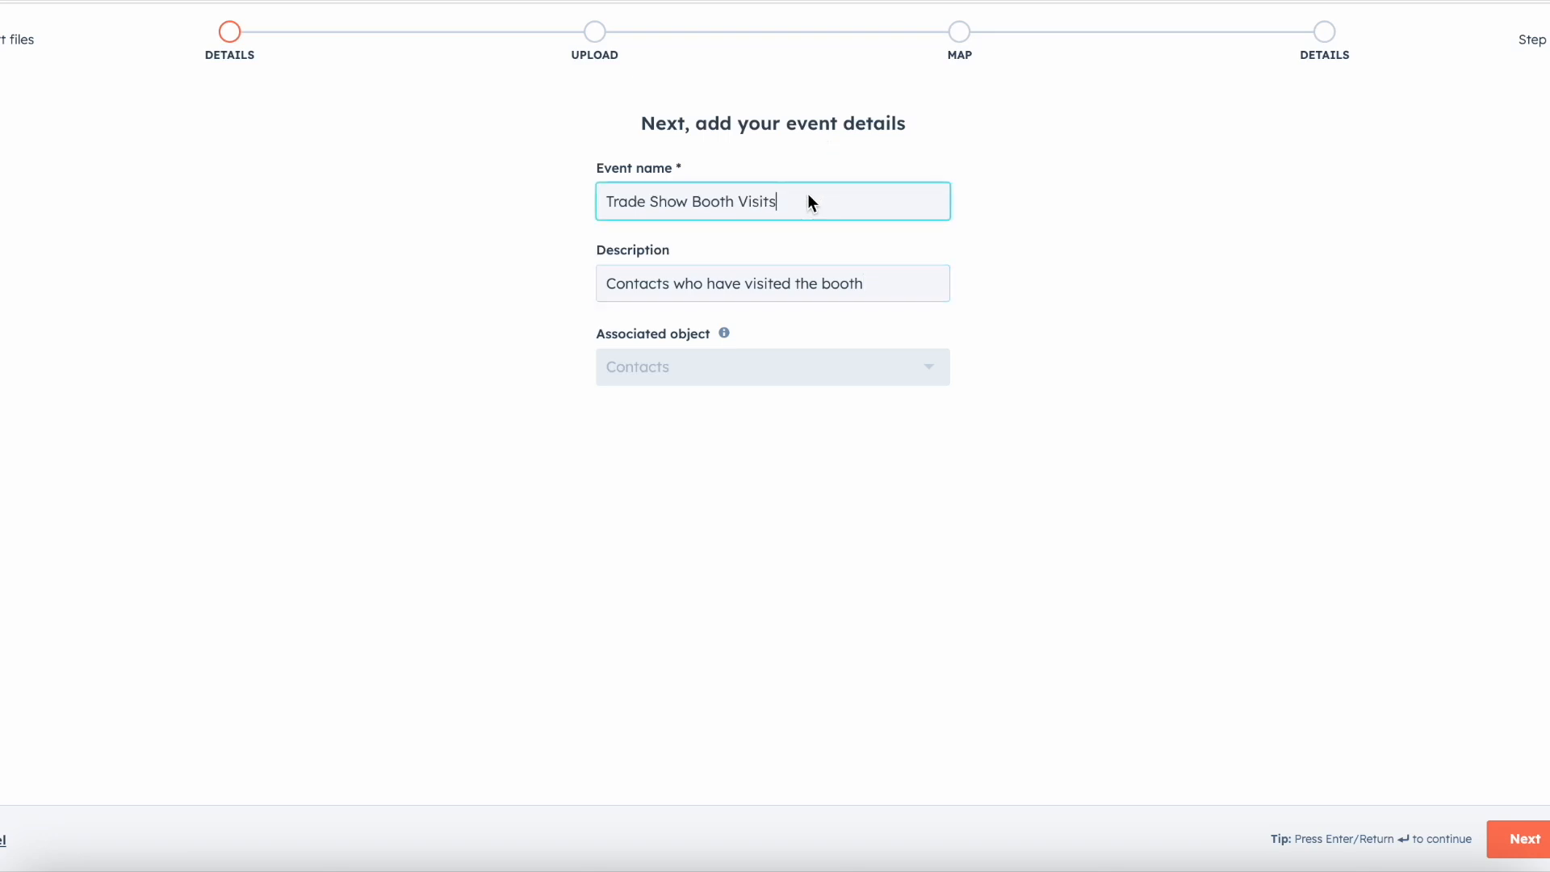
text(- Baltimore Show)
Step: Extend the description to "Contacts who have visited the booth at the Baltimore Show"
click(880, 297)
text(at the )
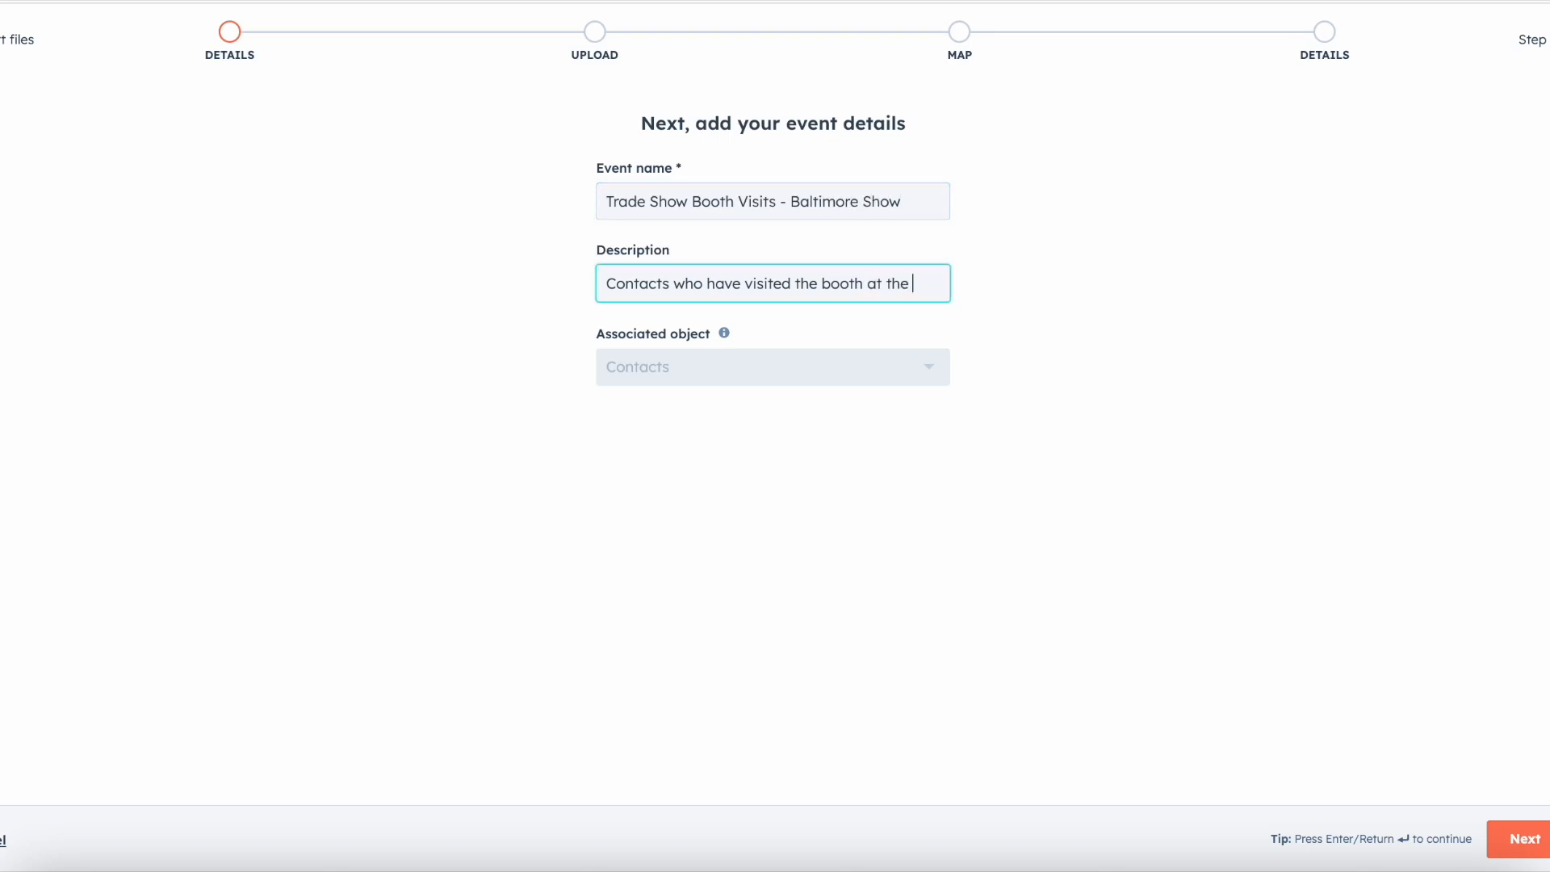
text(Baltimore)
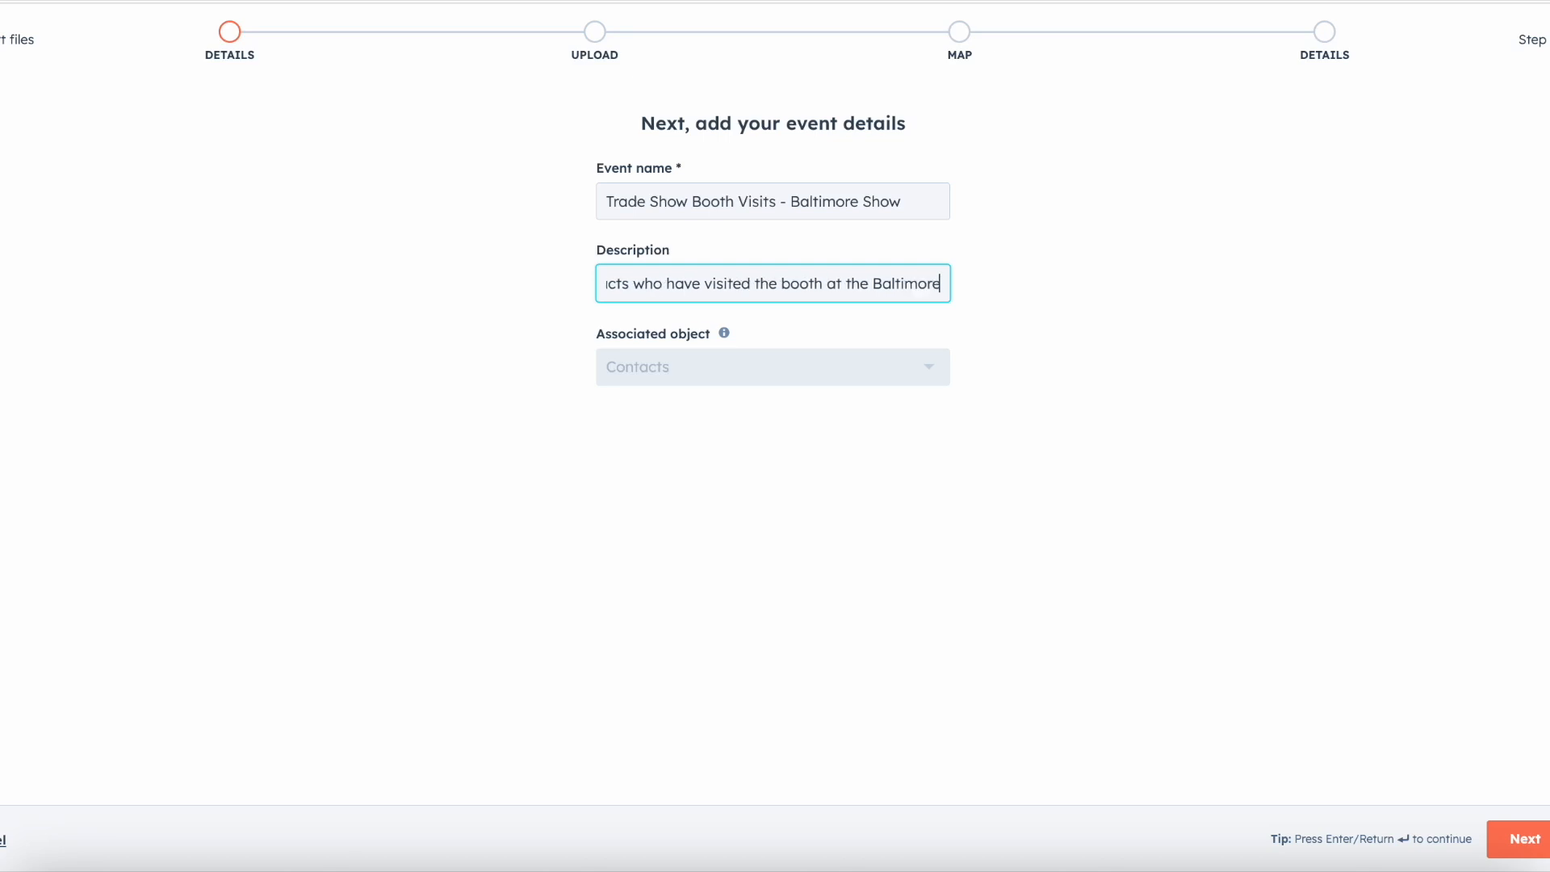
text( Show)
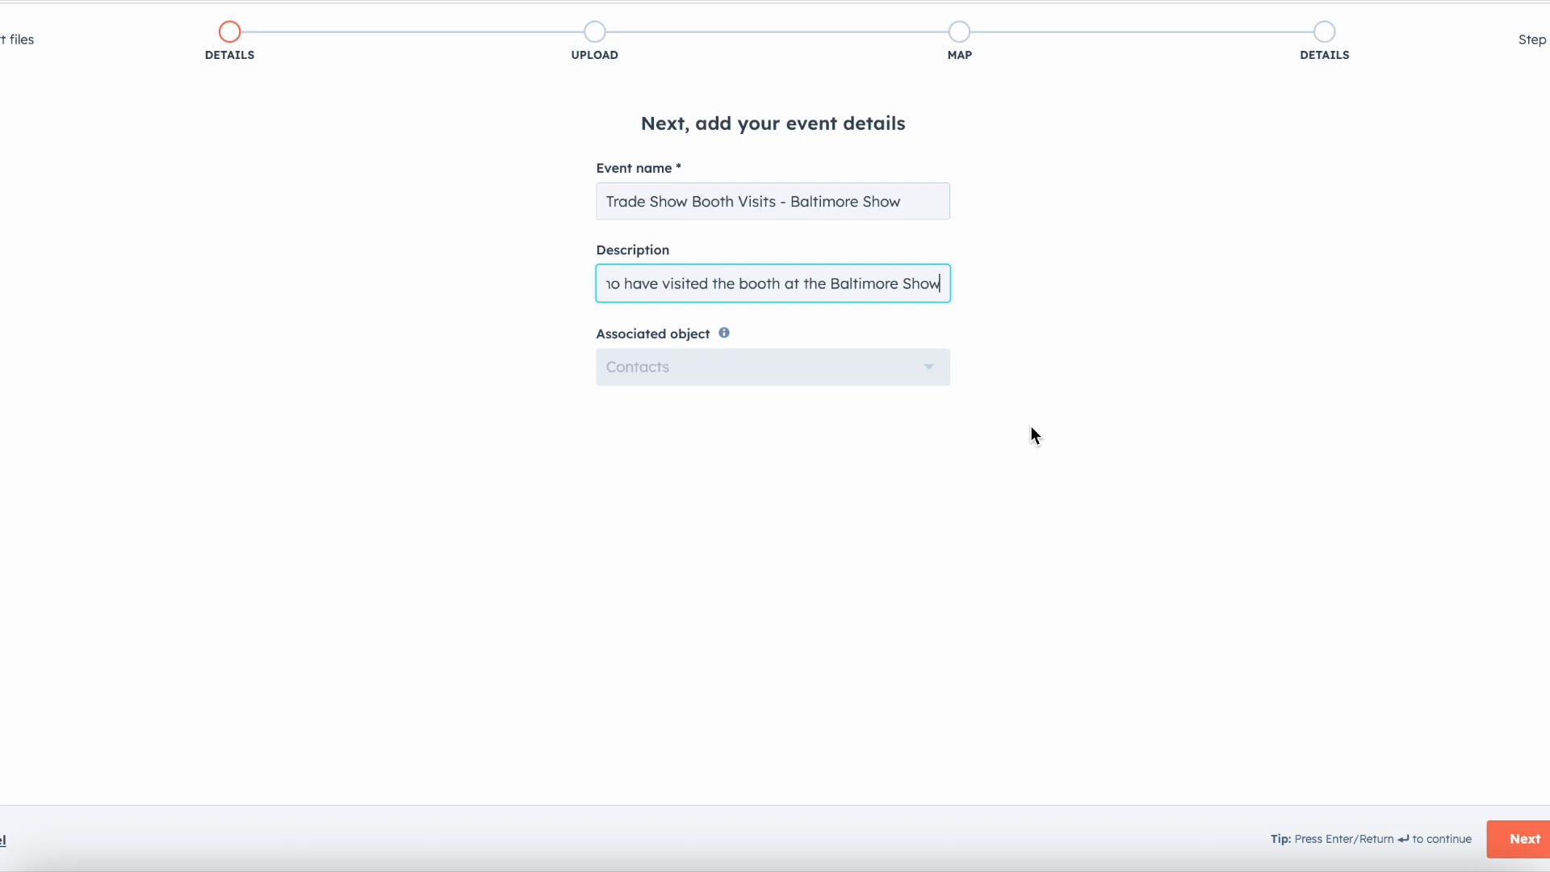
Step: Continue to the file upload stage, review its import options and cancel the spreadsheet event
click(1543, 841)
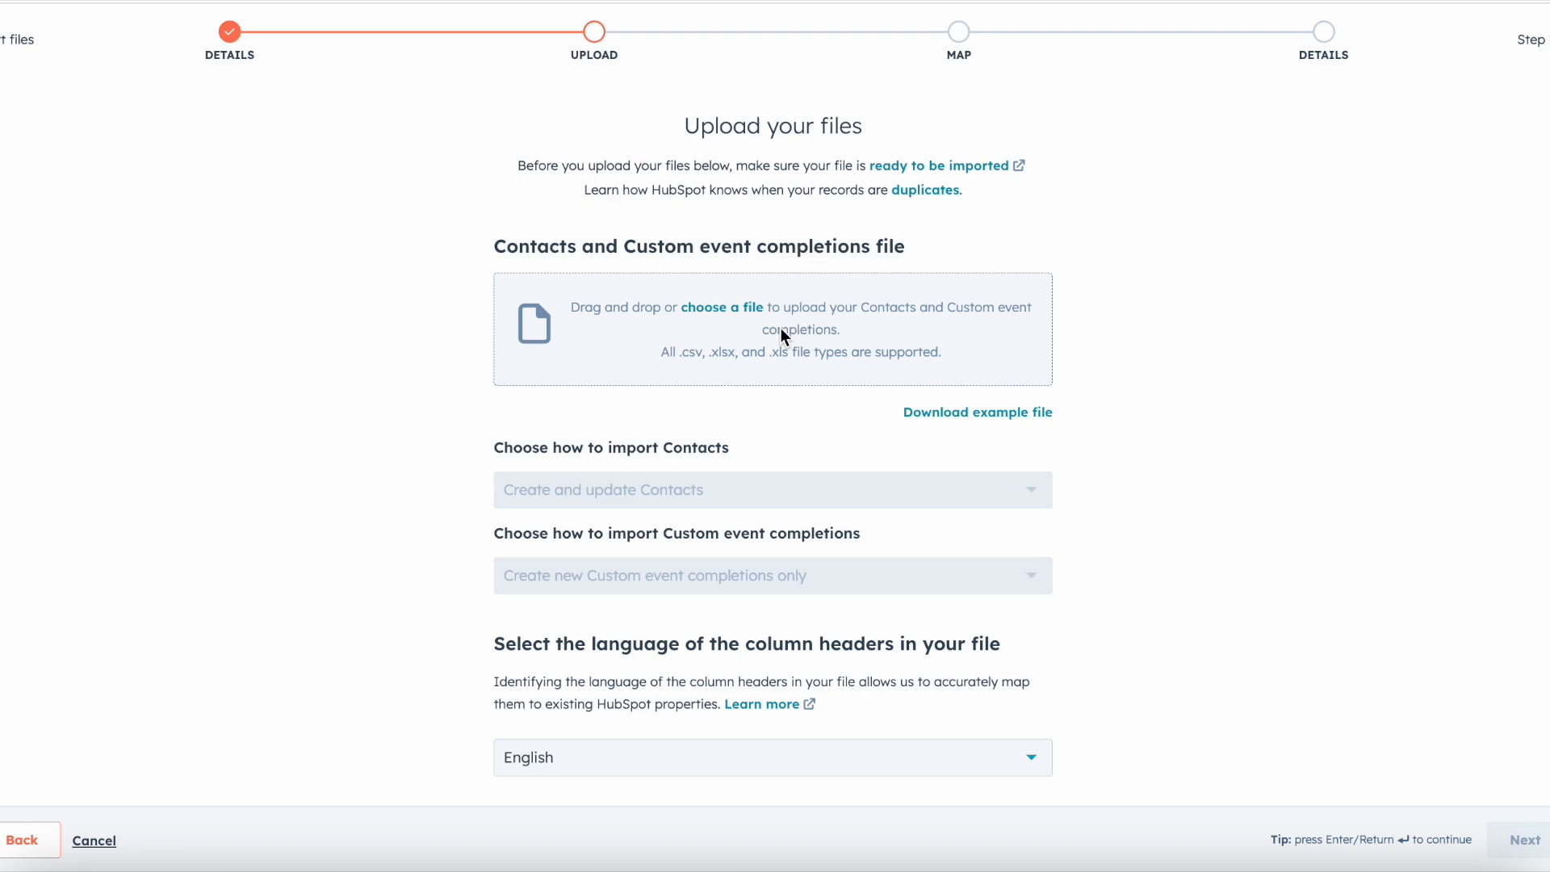
scroll(782, 328, down, 1)
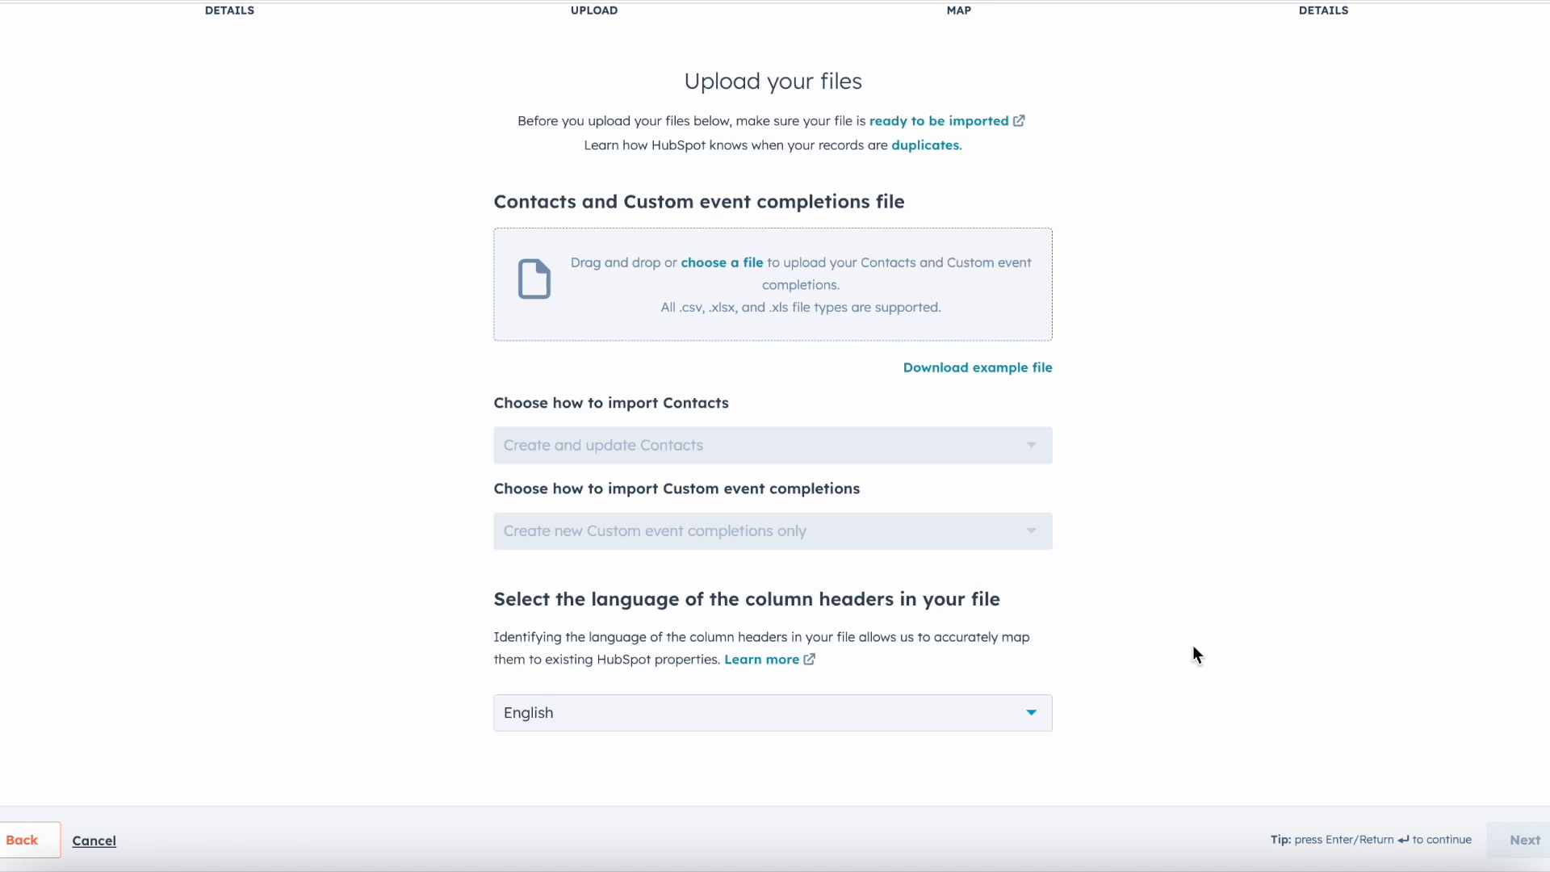
click(91, 840)
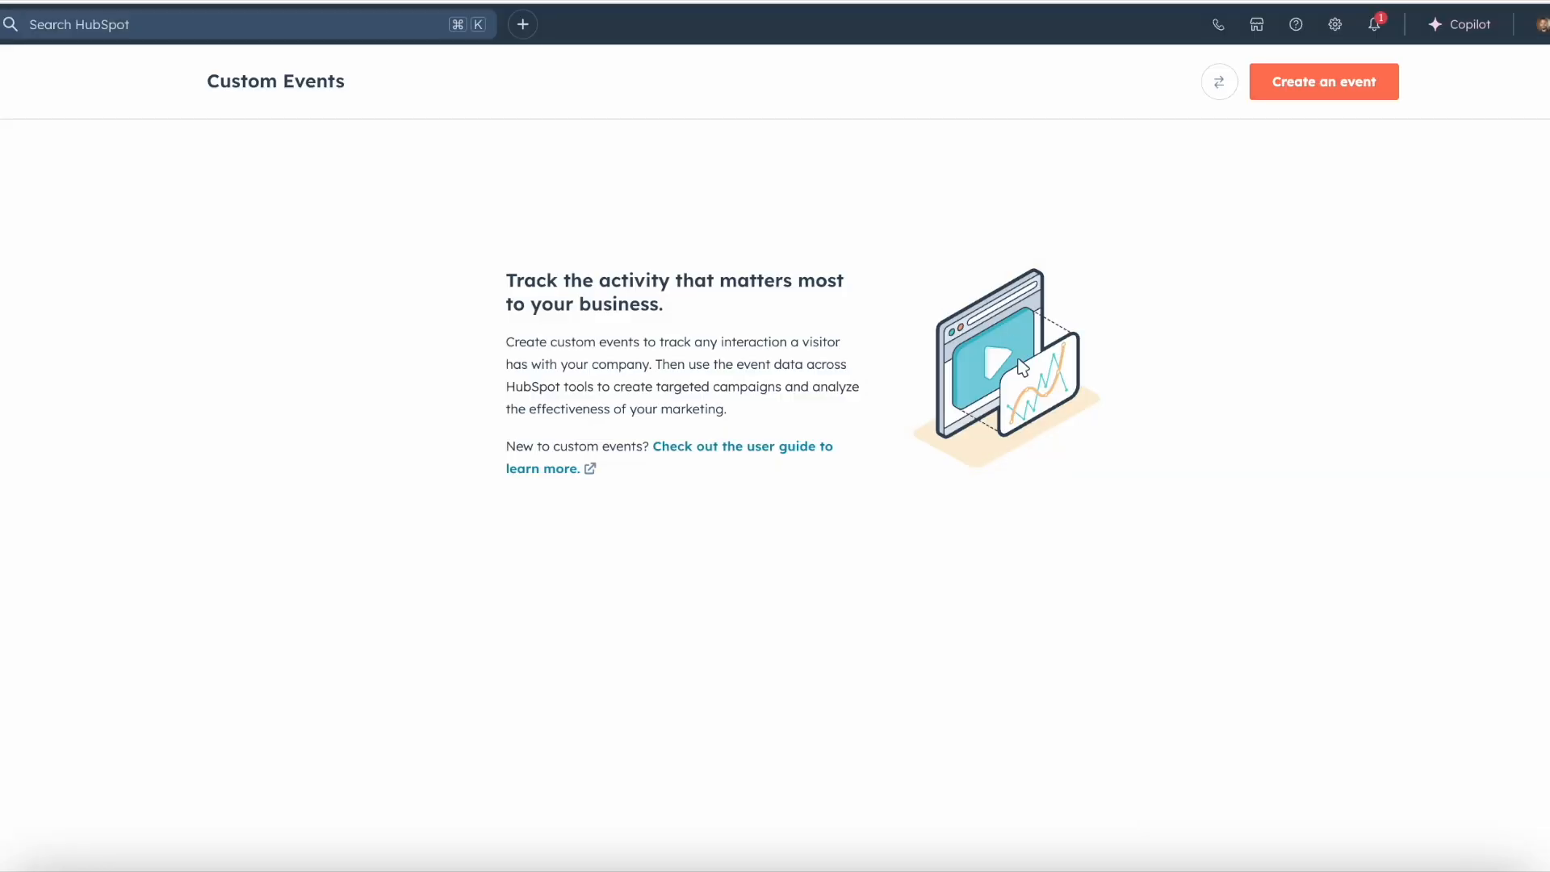
Step: Start a new Code JavaScript event, name it "Clicked on HTML Link for Brochure on Machine" and continue to its properties
click(1358, 40)
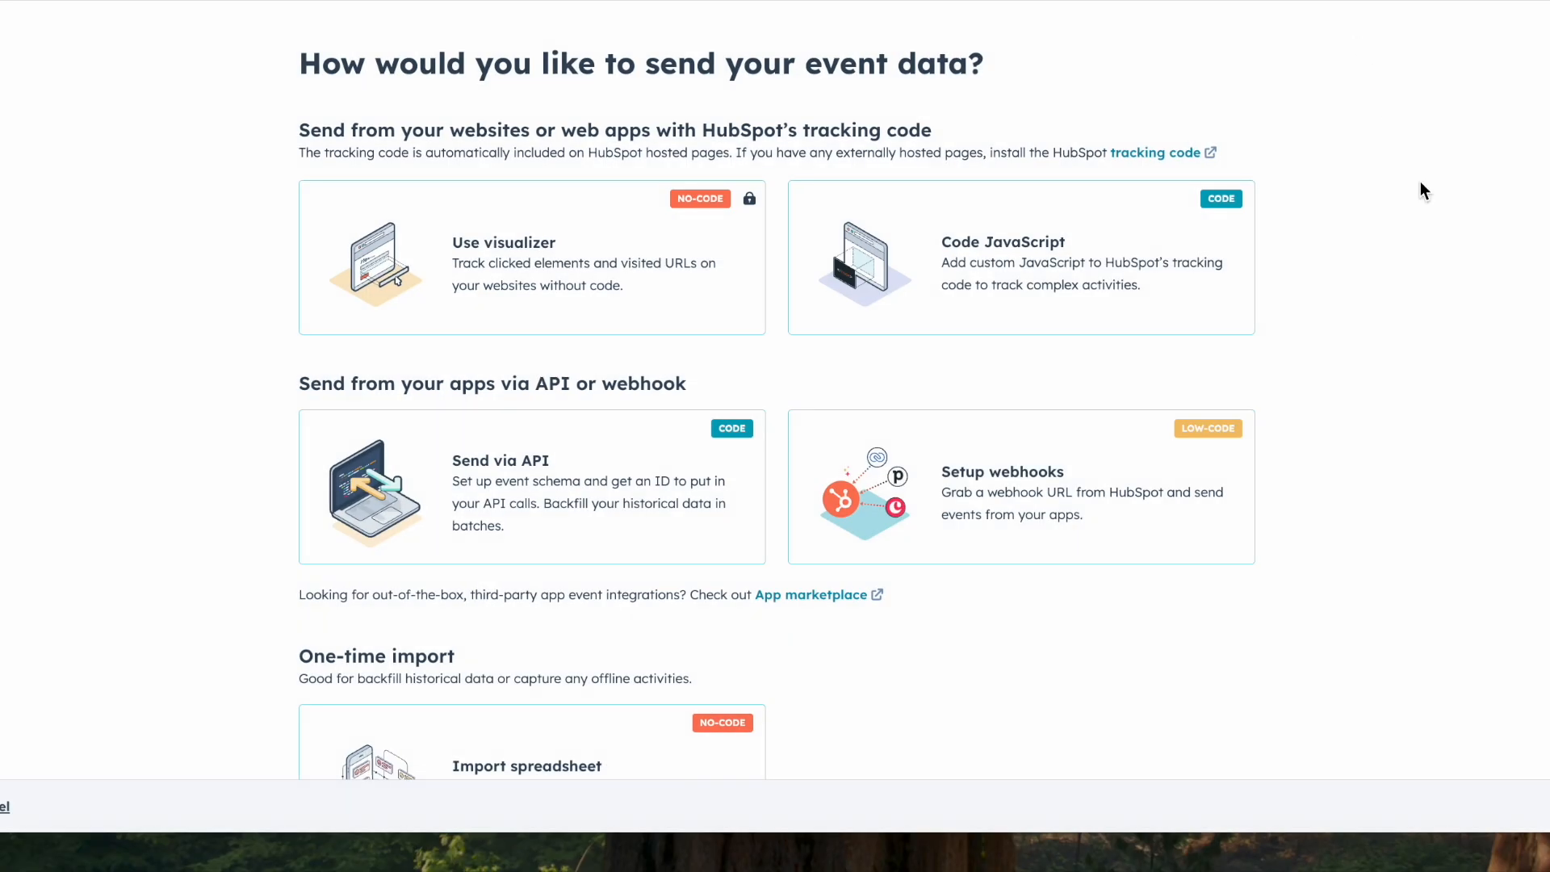
click(1140, 300)
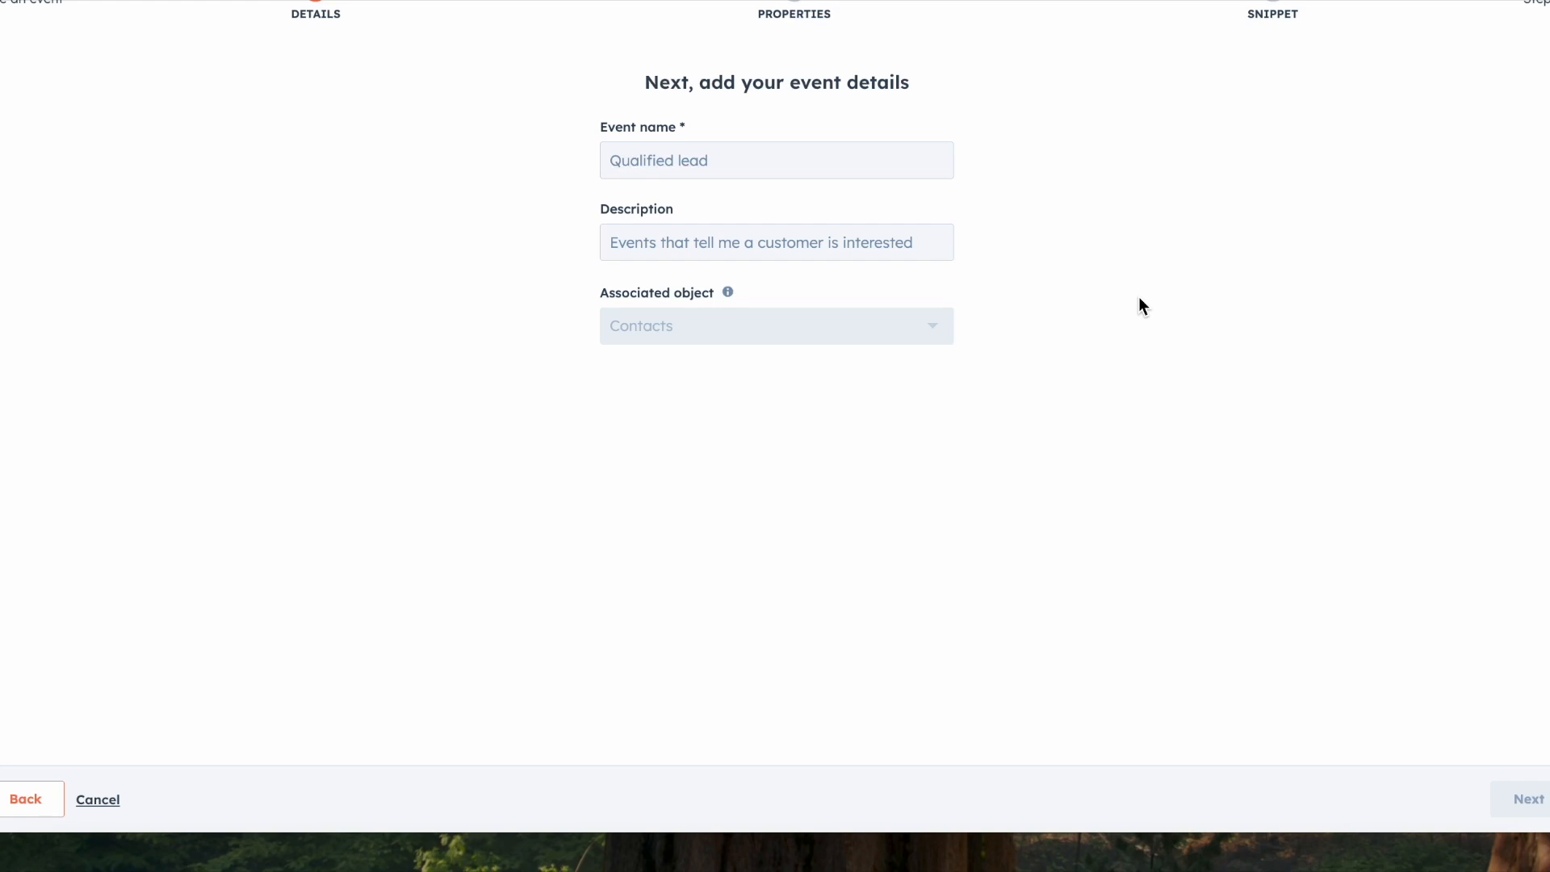
click(833, 172)
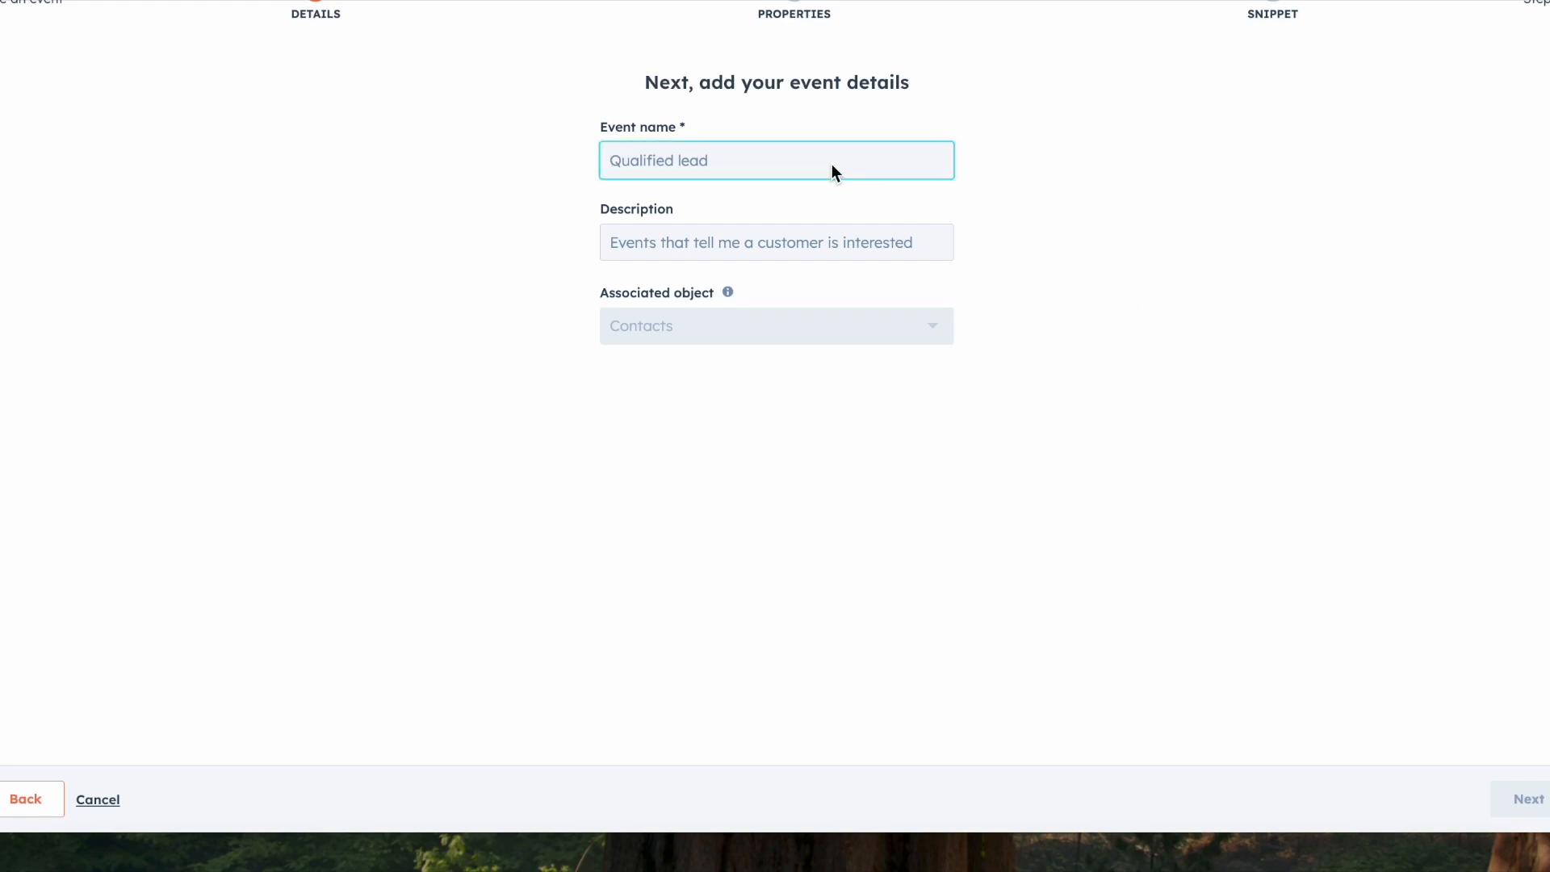
text(Q)
key(BackSpace)
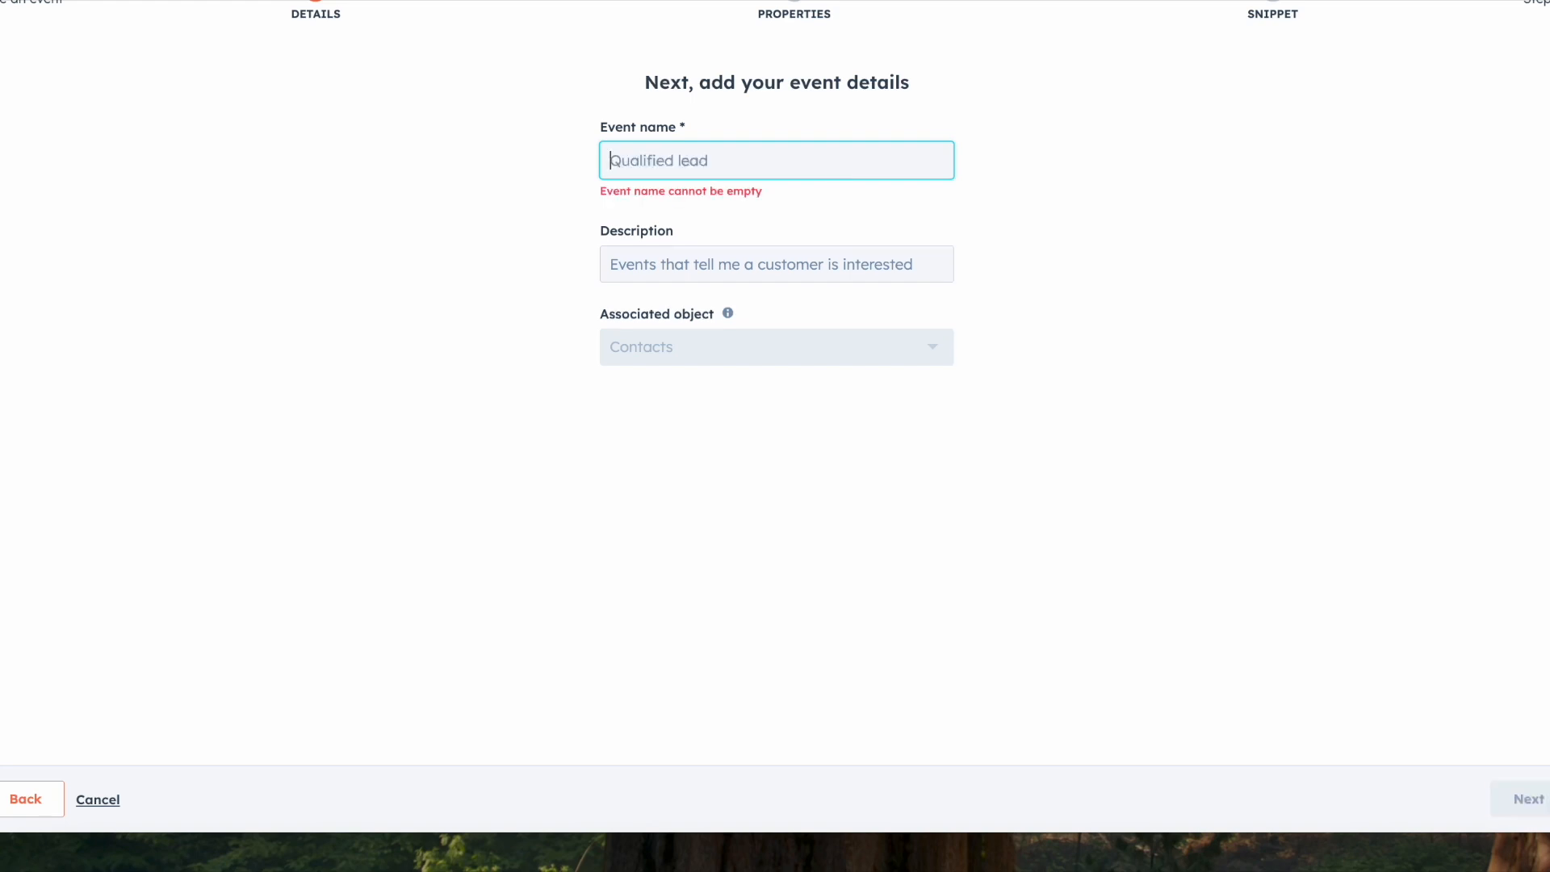
text(Llicked on)
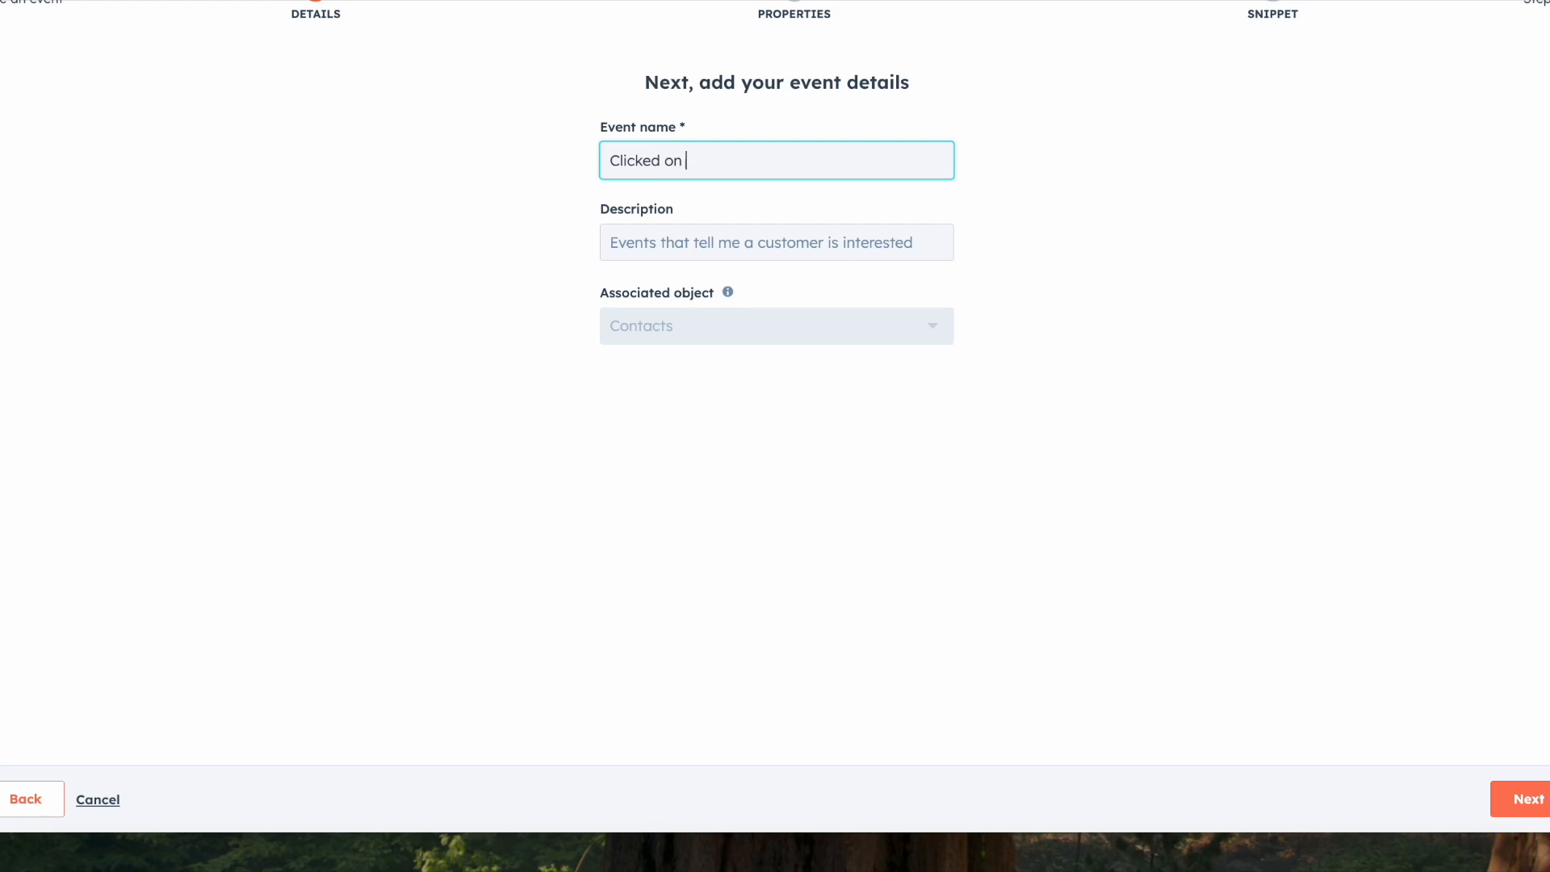
text(HTML Link for Brochure on)
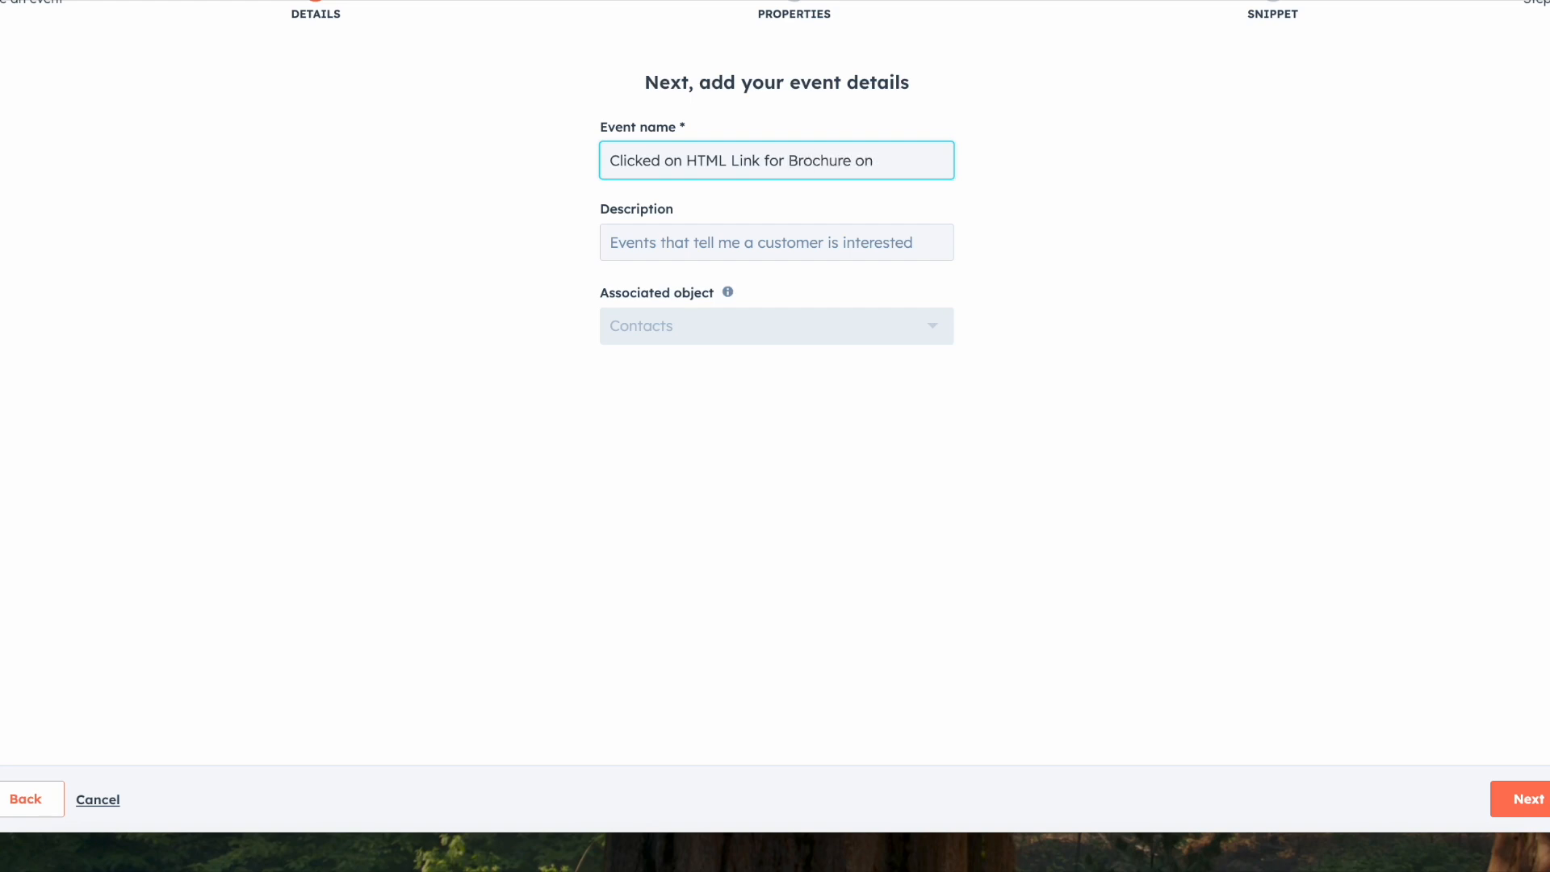
text( Machine)
click(1526, 803)
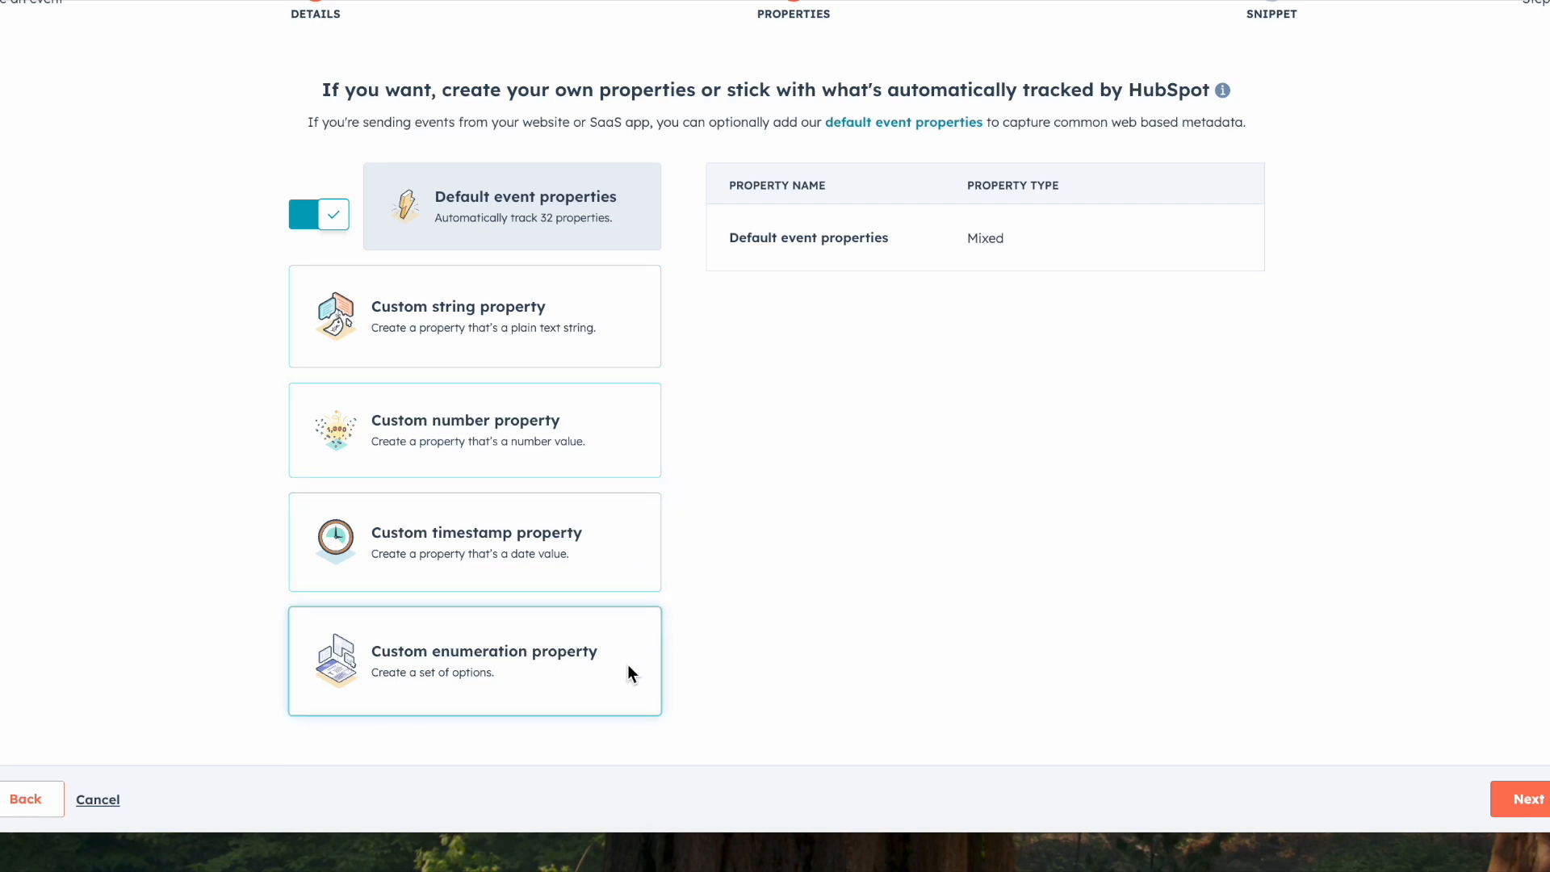
Step: Add a custom string property named "Click on Brochure" to the event
click(628, 326)
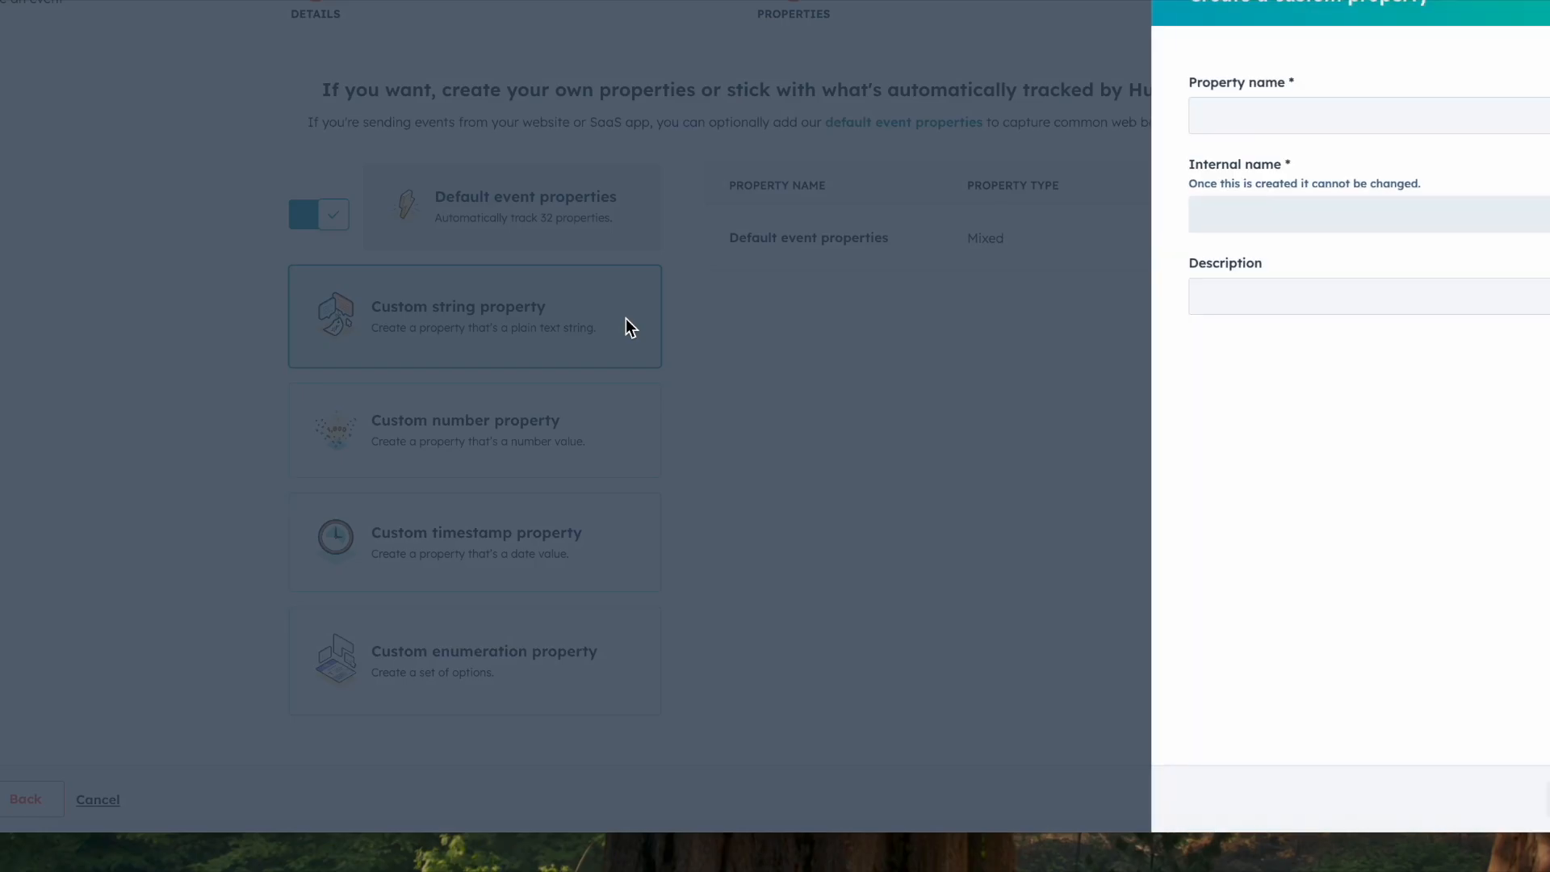
click(1227, 118)
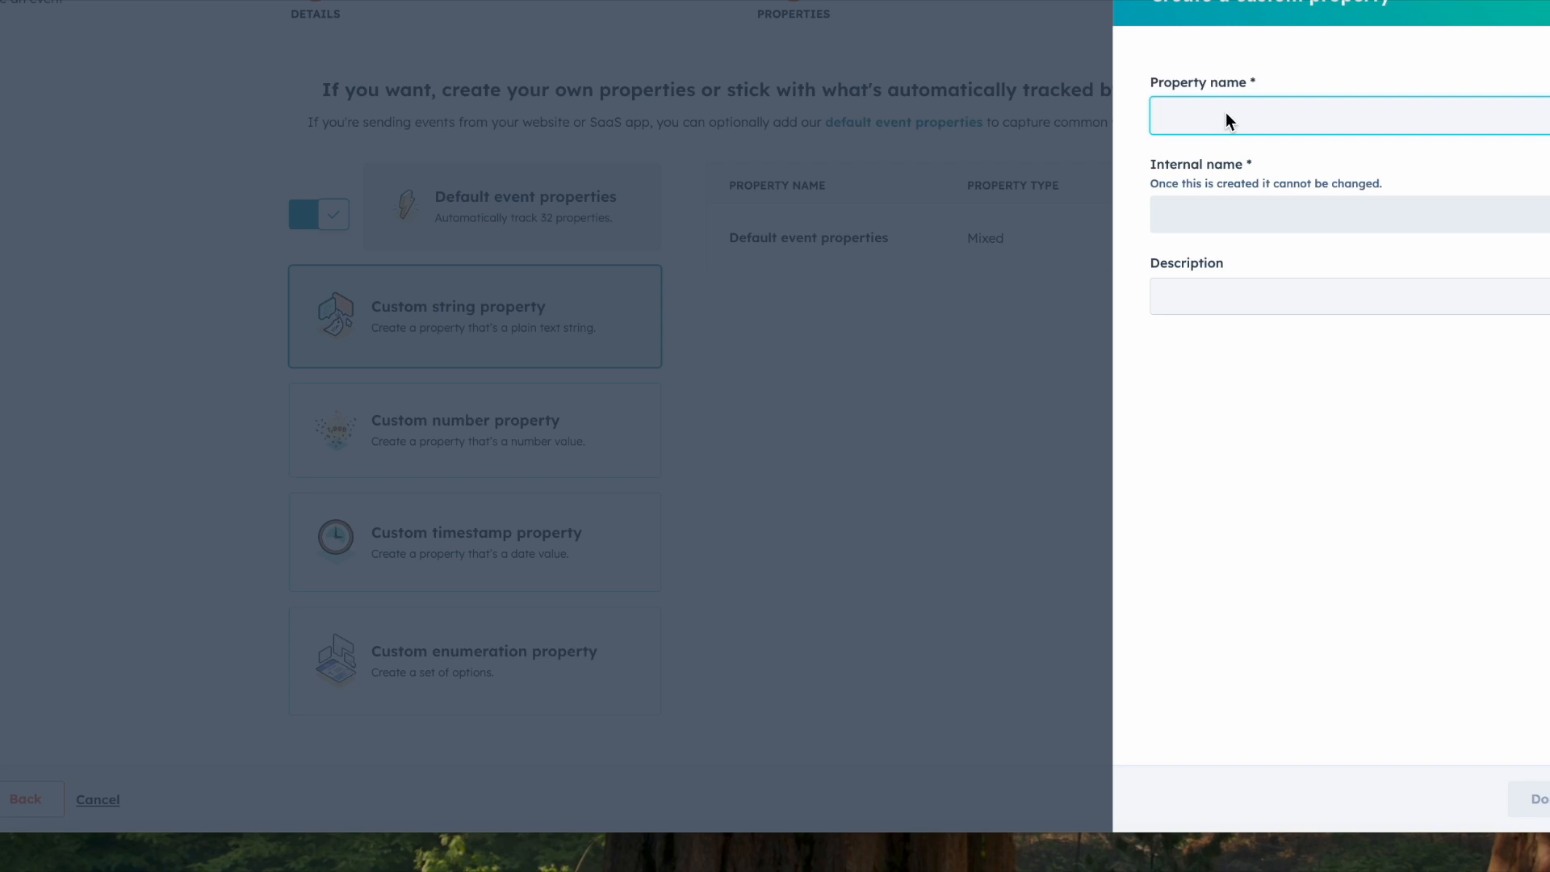
text(C)
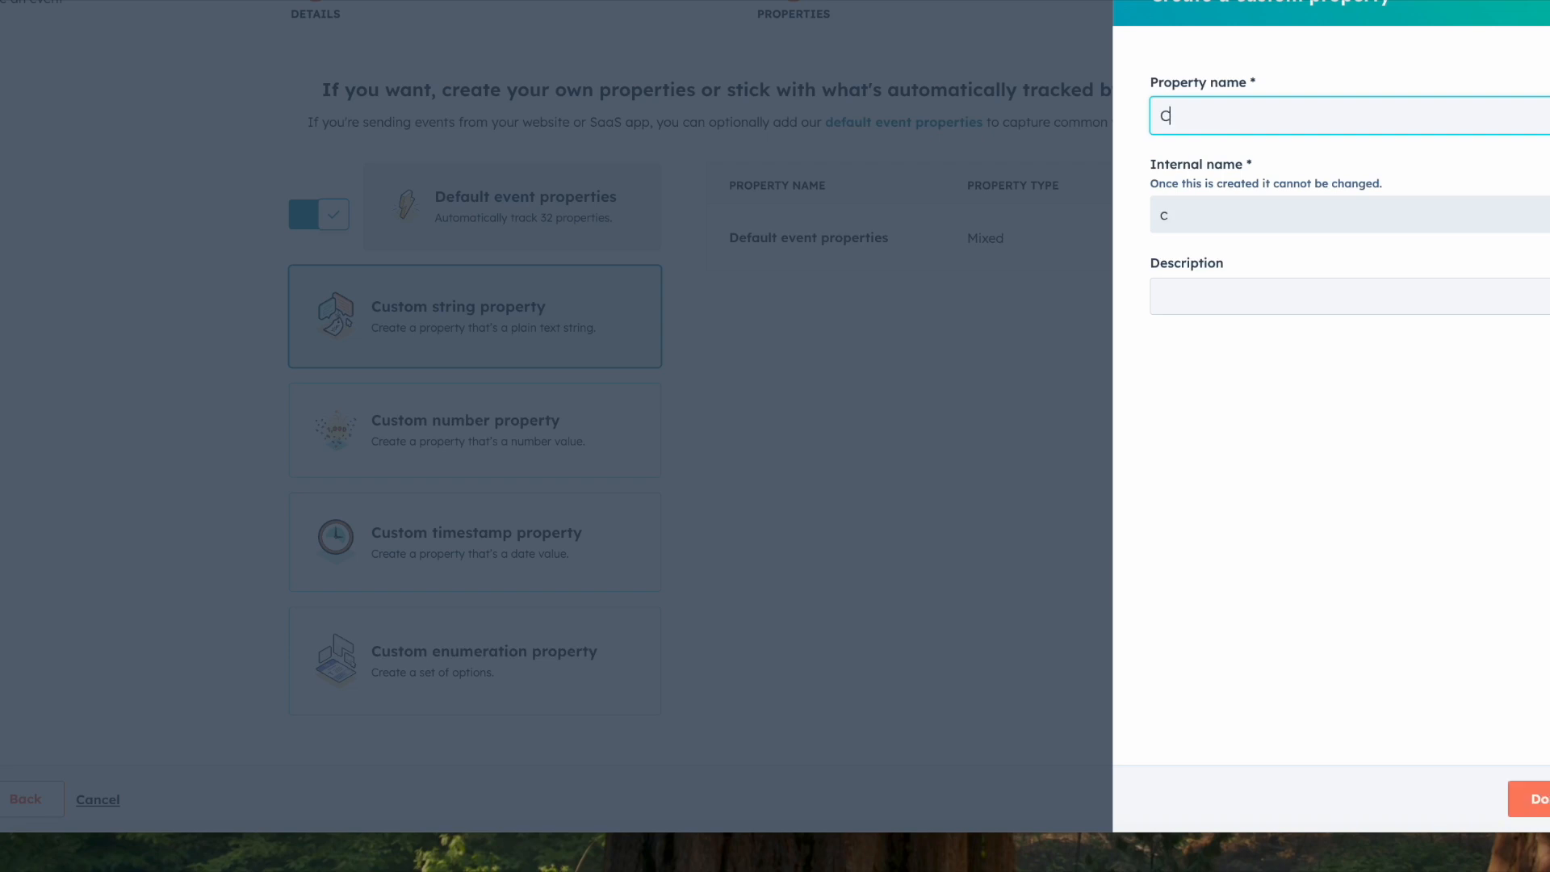
text(lick on Brochure)
click(1236, 175)
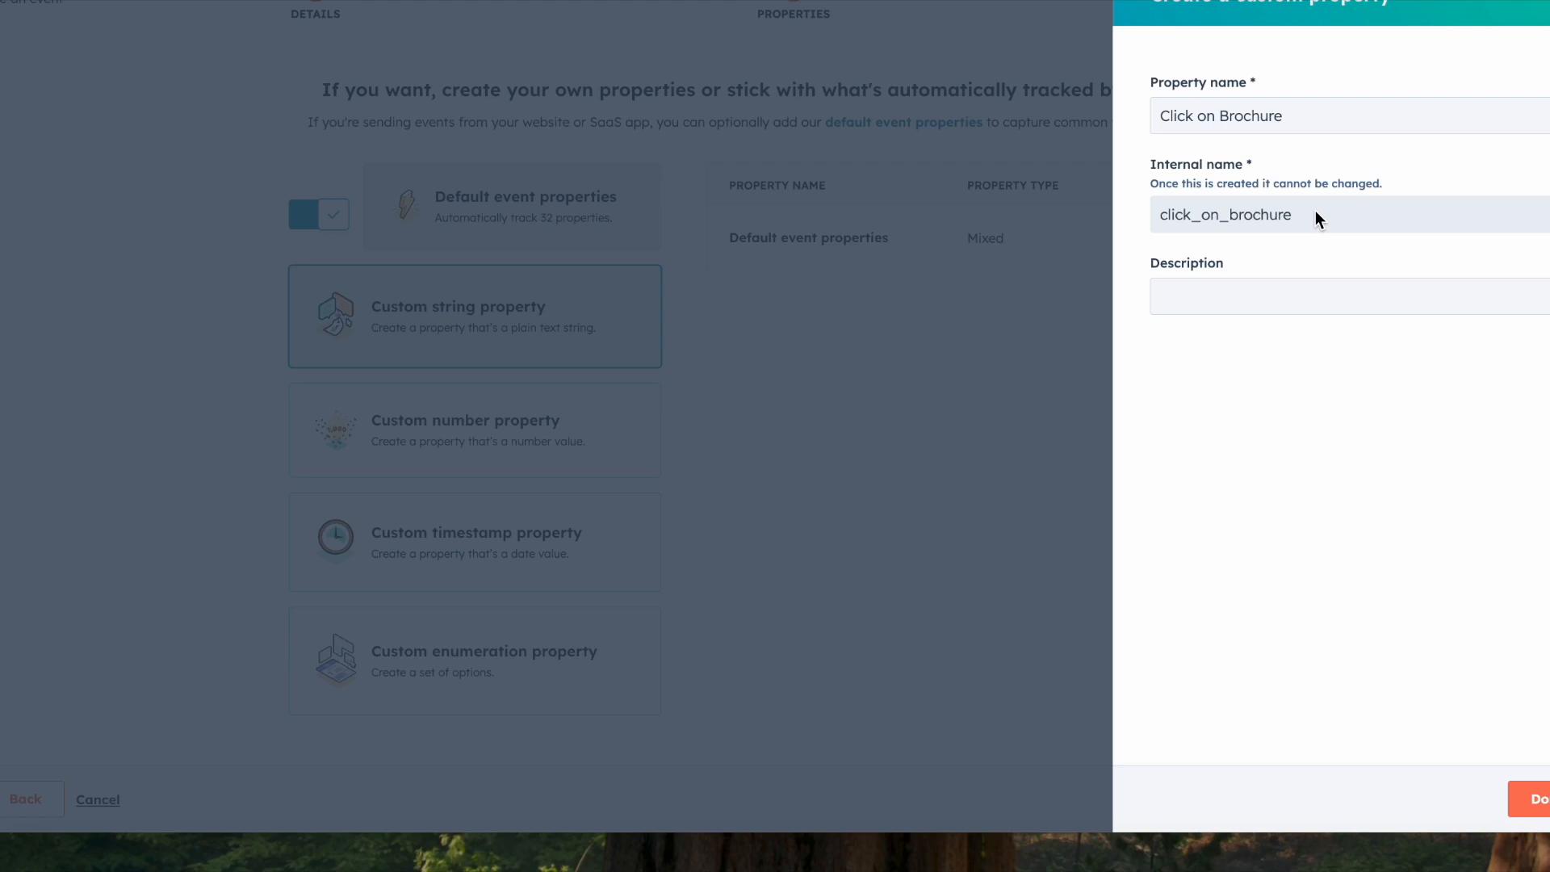
drag(1316, 214, 1156, 213)
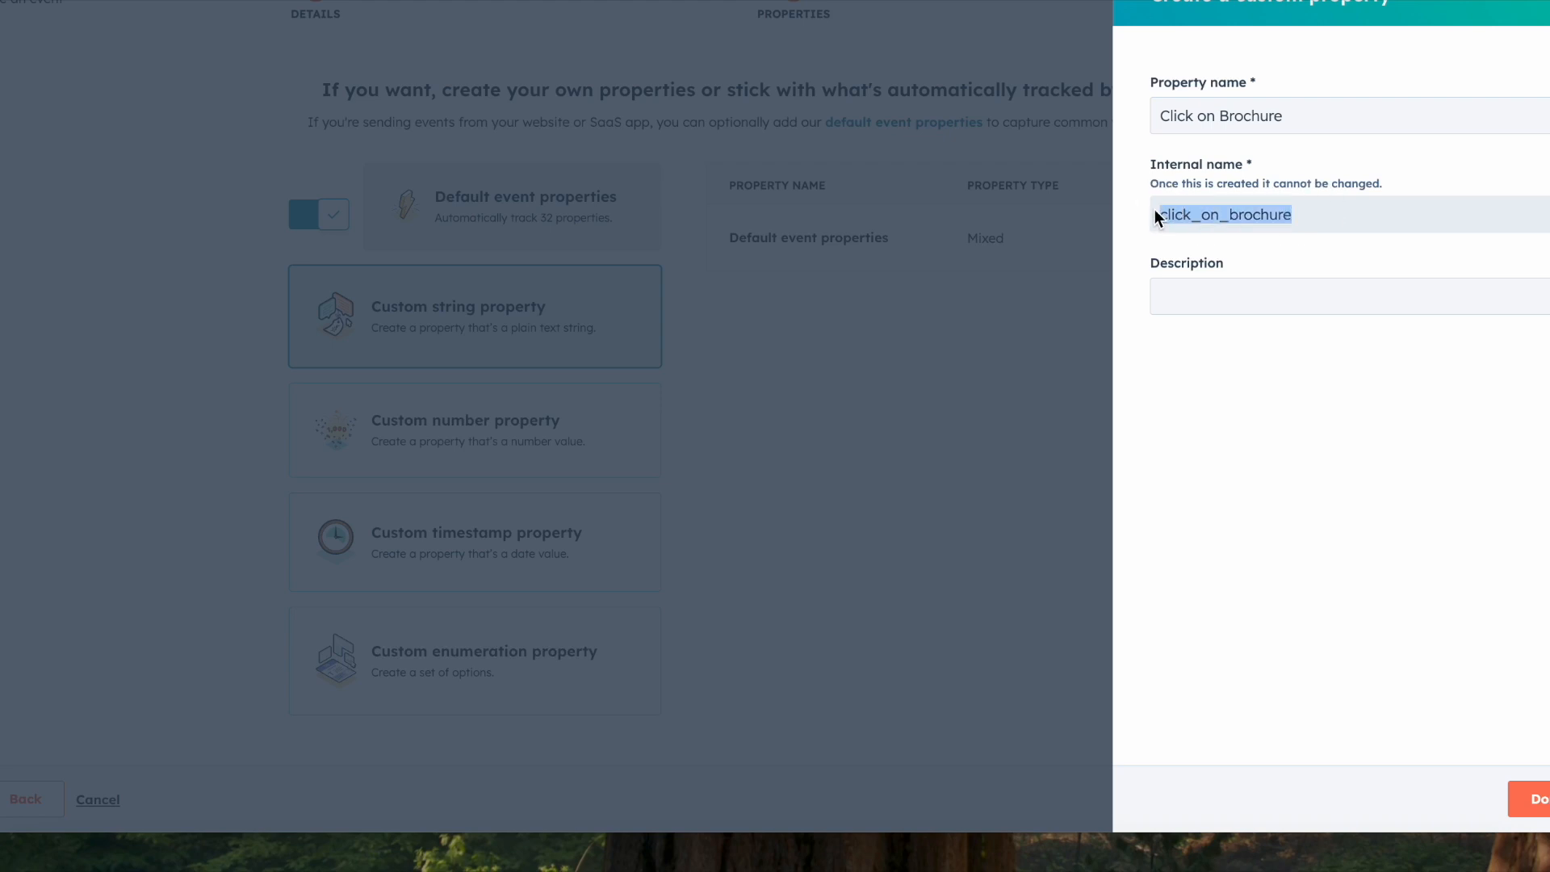
click(1534, 799)
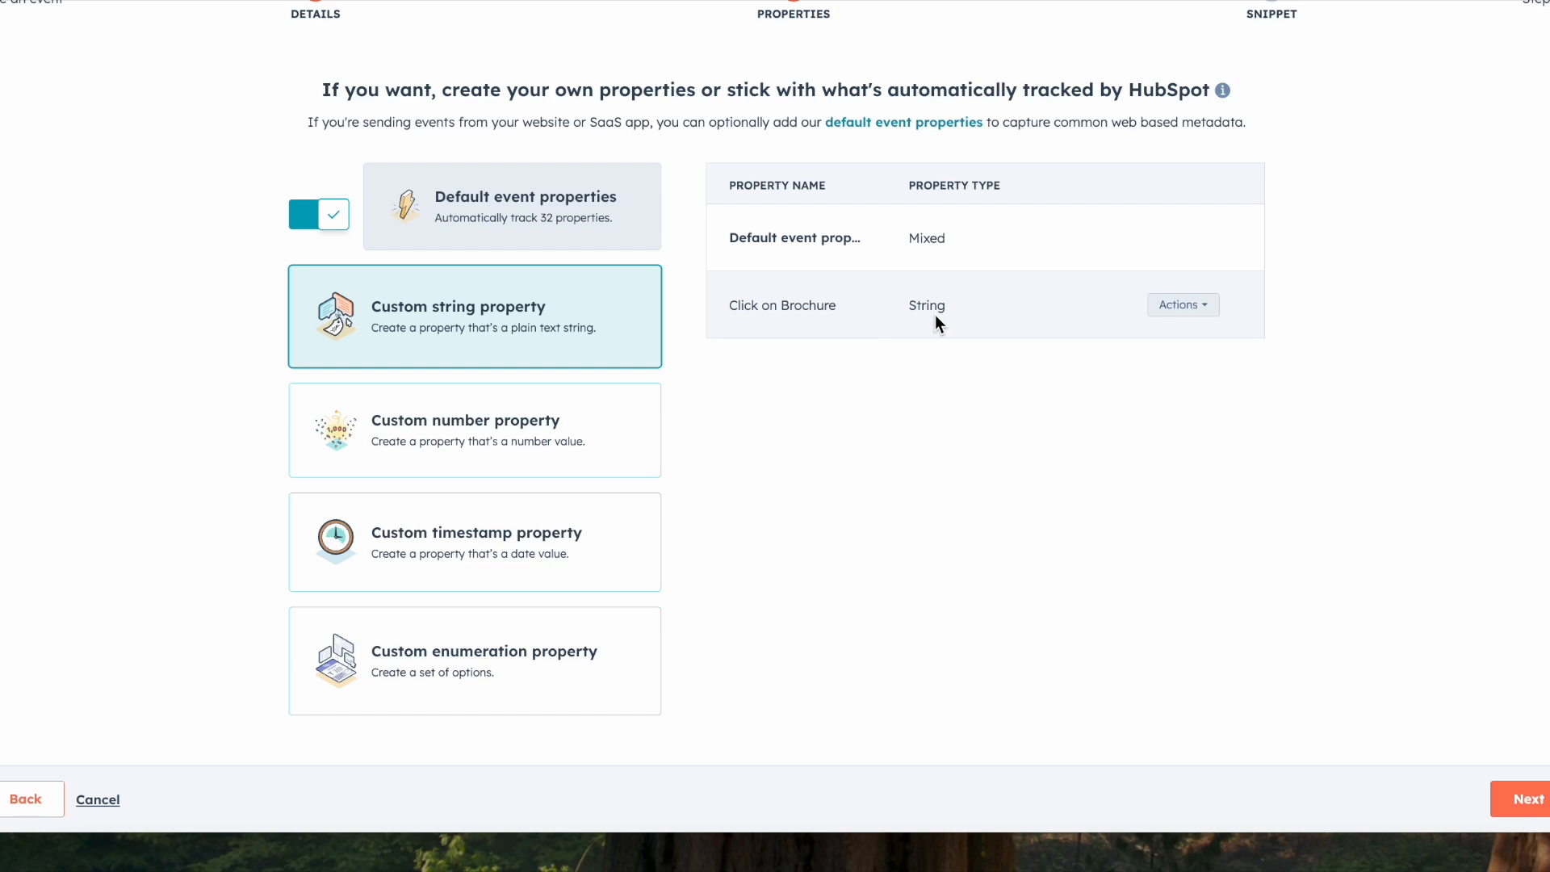
Step: Review the creation forms for custom number, enumeration and string properties without adding another property
click(590, 429)
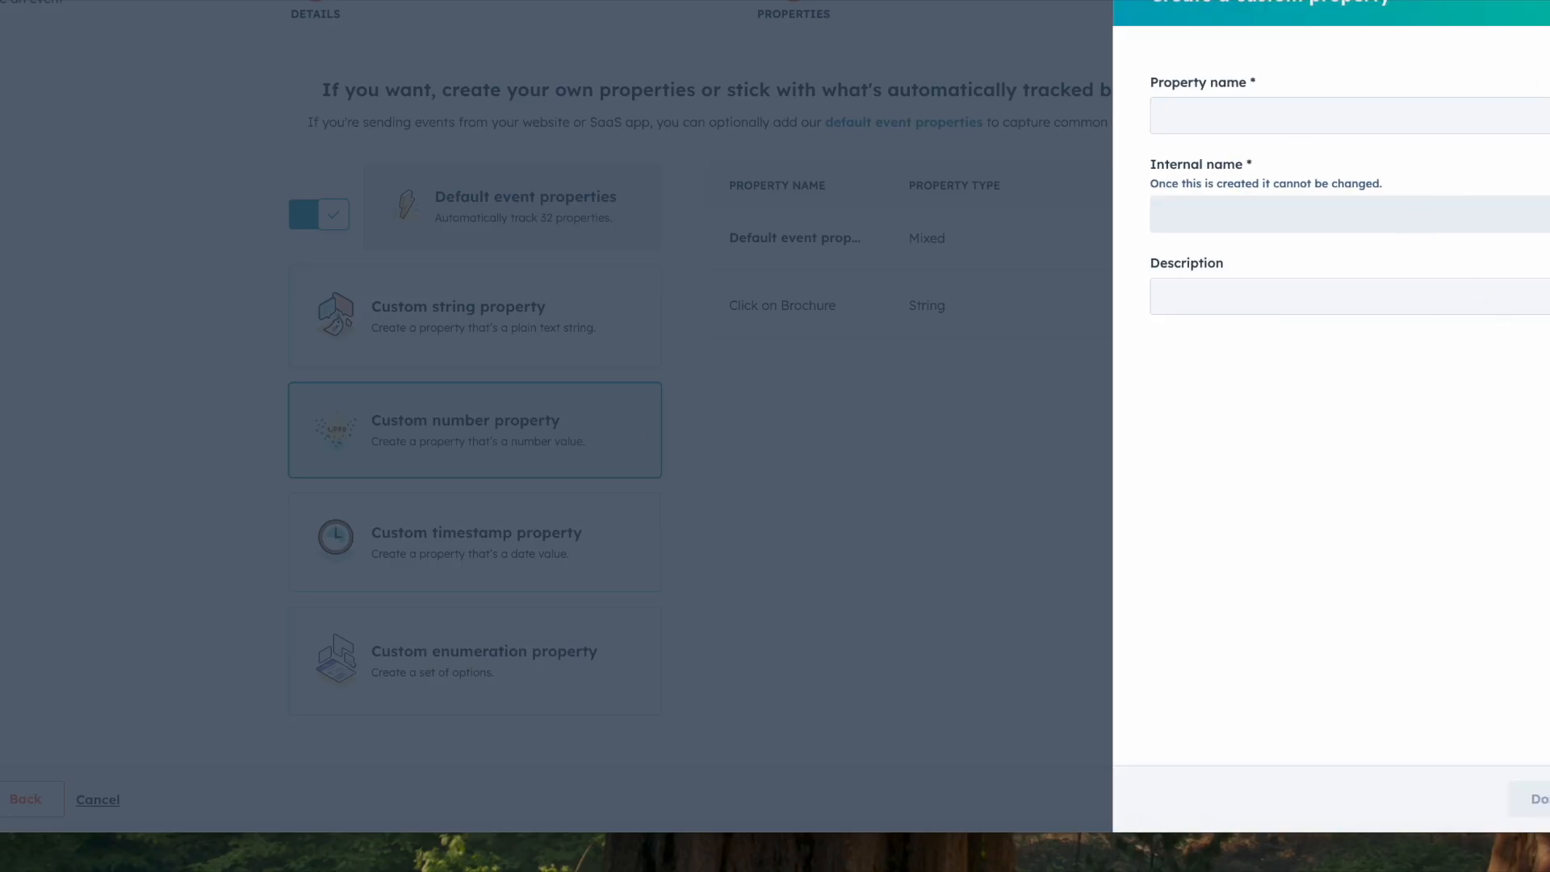
key(Escape)
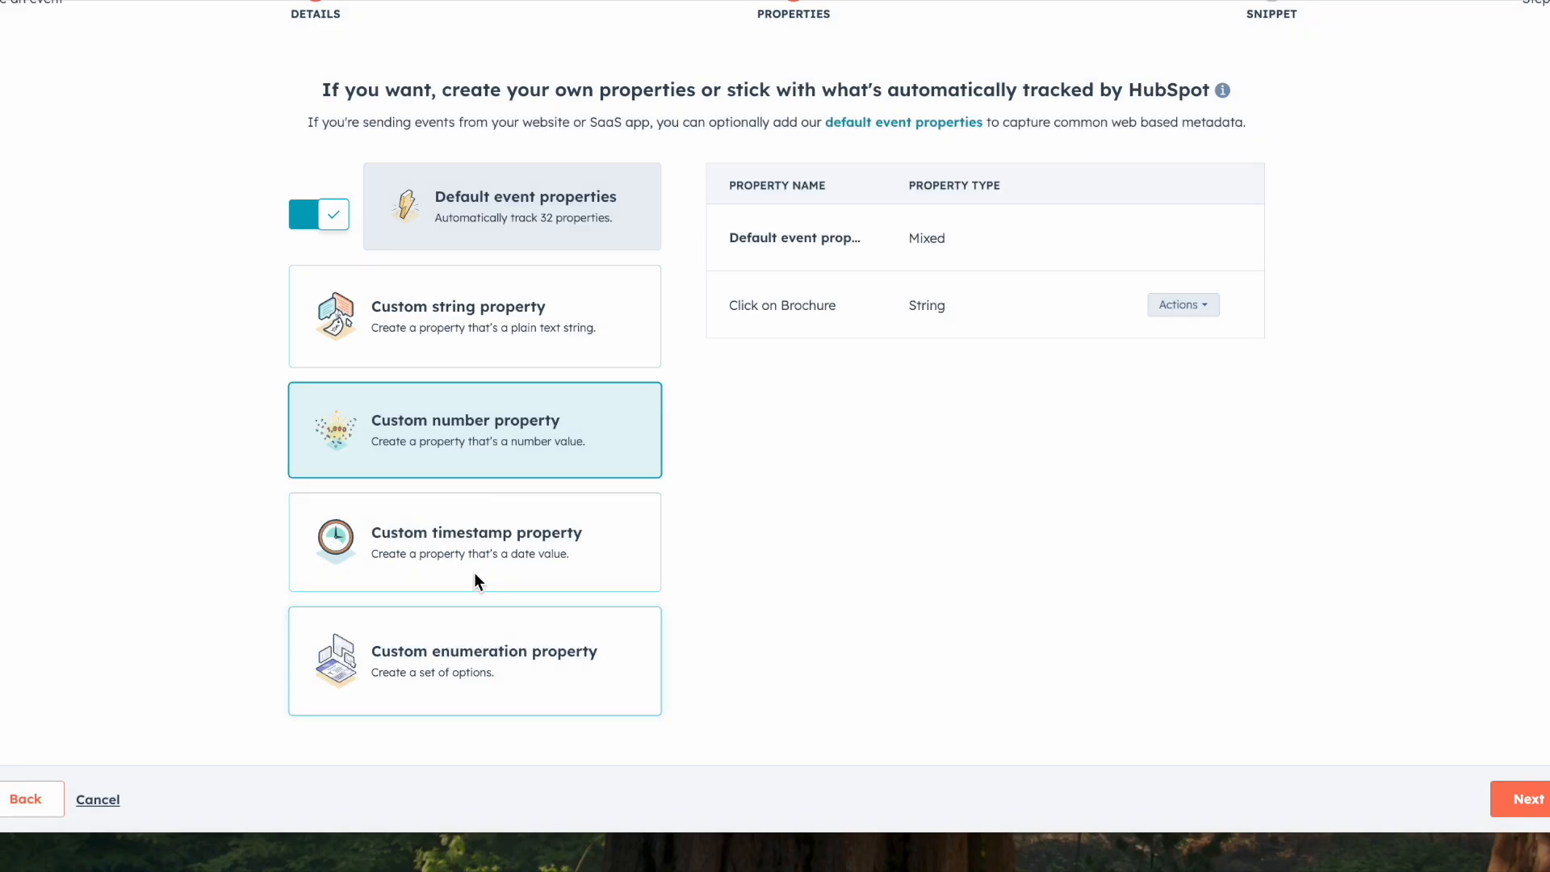
click(496, 568)
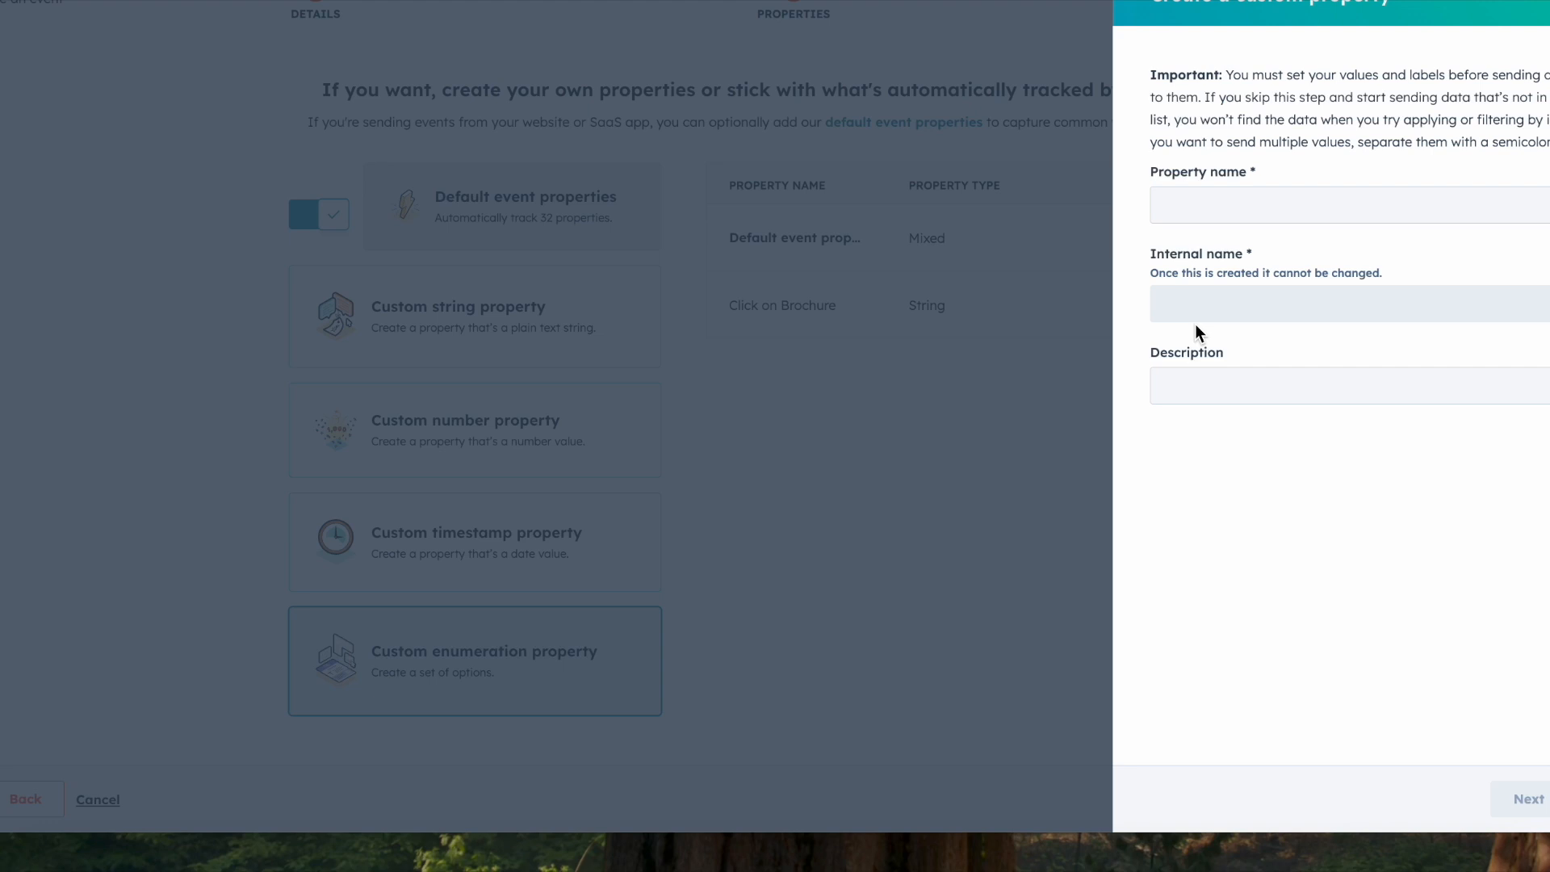
click(1547, 3)
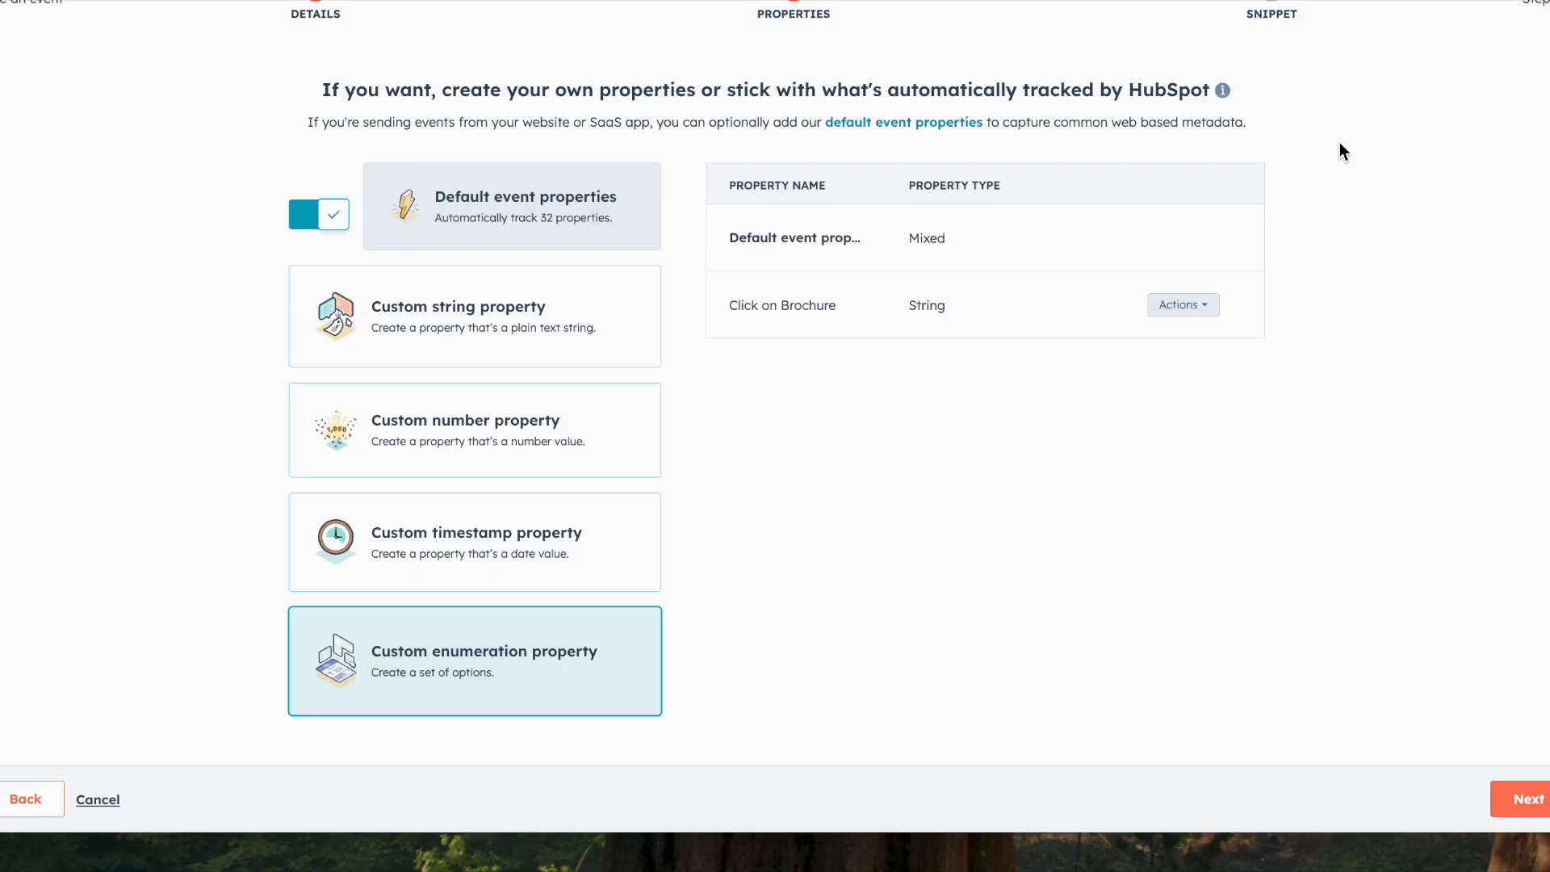
click(584, 334)
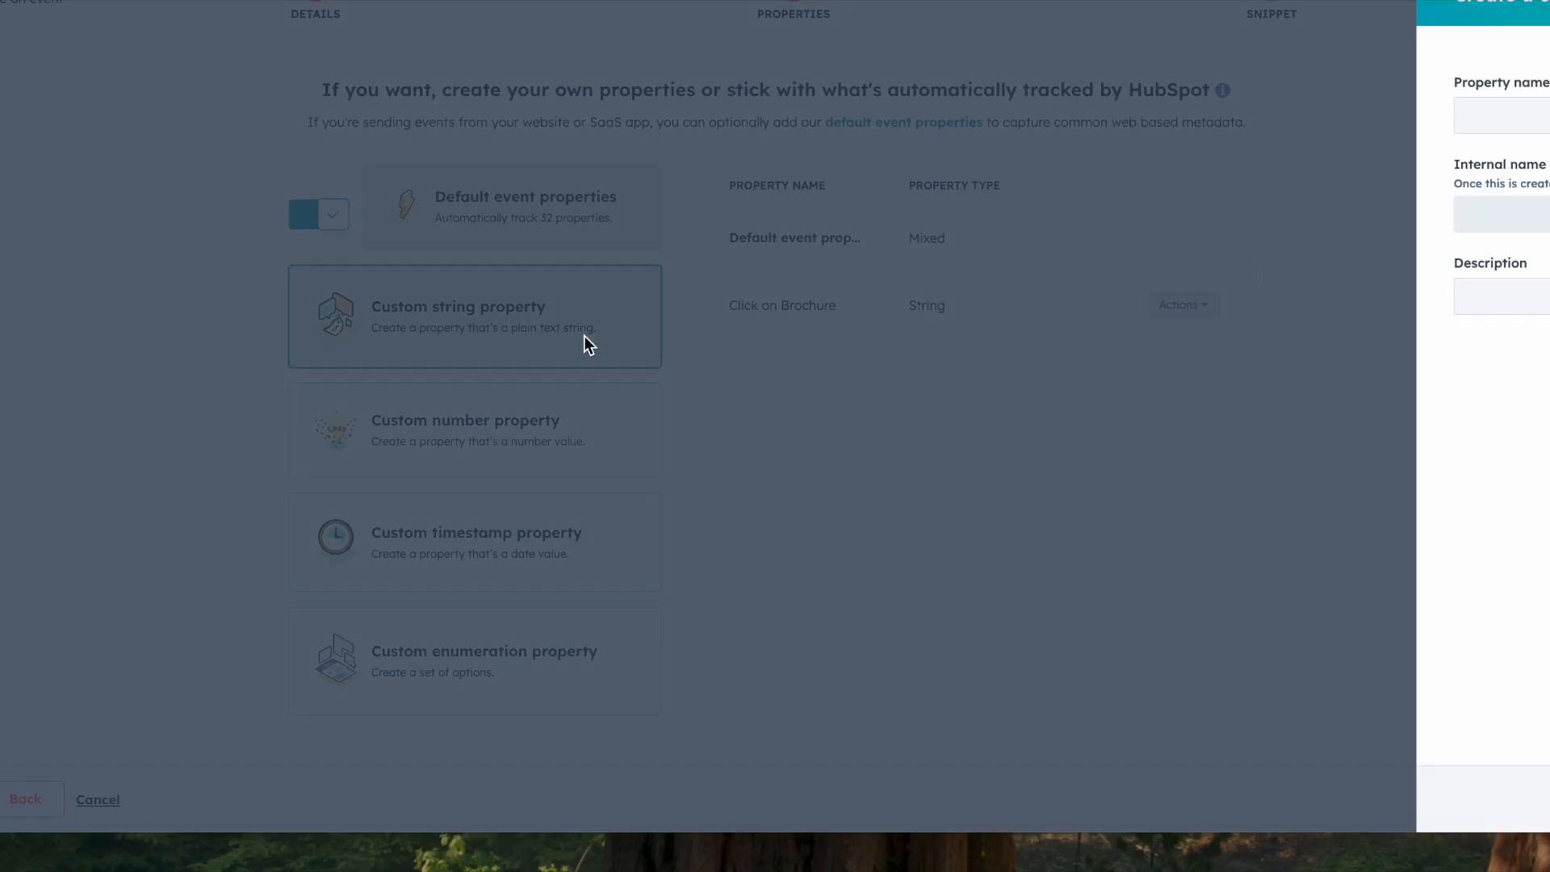
click(1547, 3)
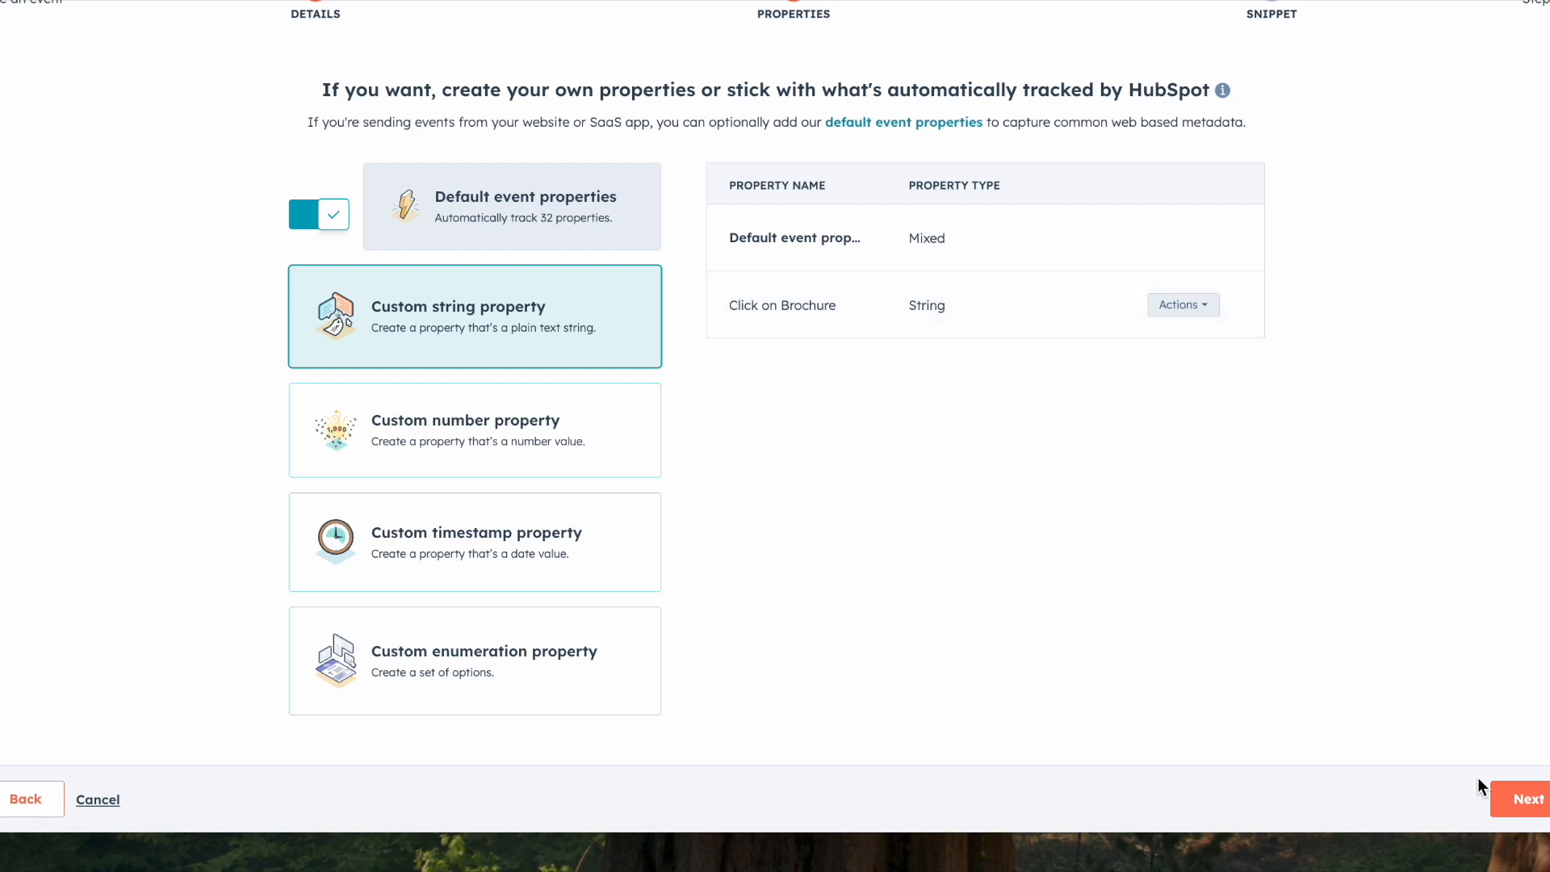
Step: Continue to the tracking snippet stage, review the generated code and cancel the JavaScript event
click(1528, 798)
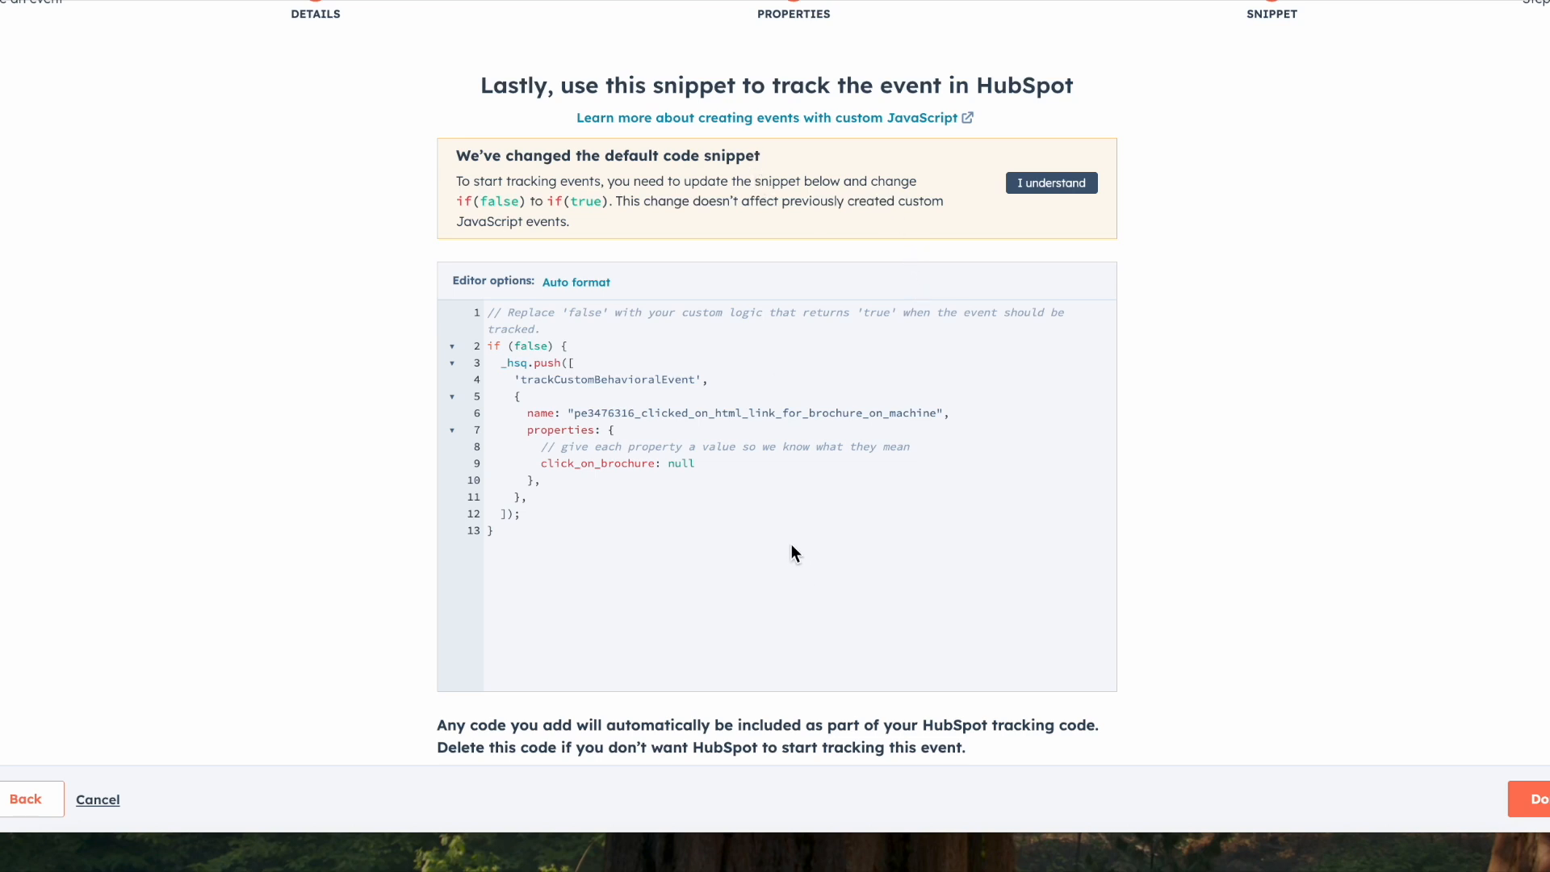
scroll(743, 507, down, 1)
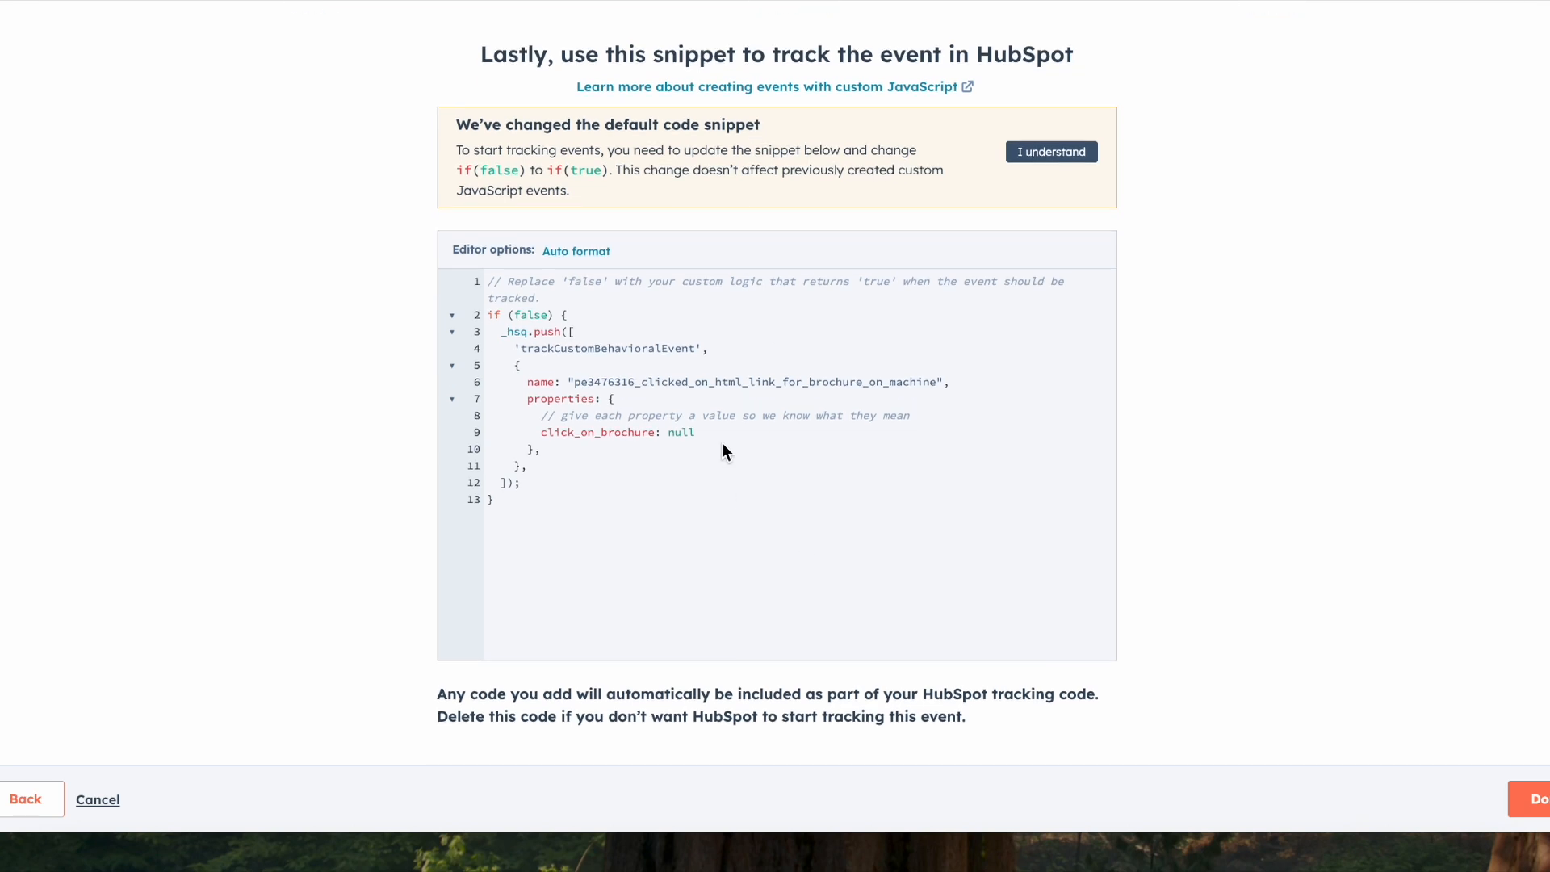
click(1044, 153)
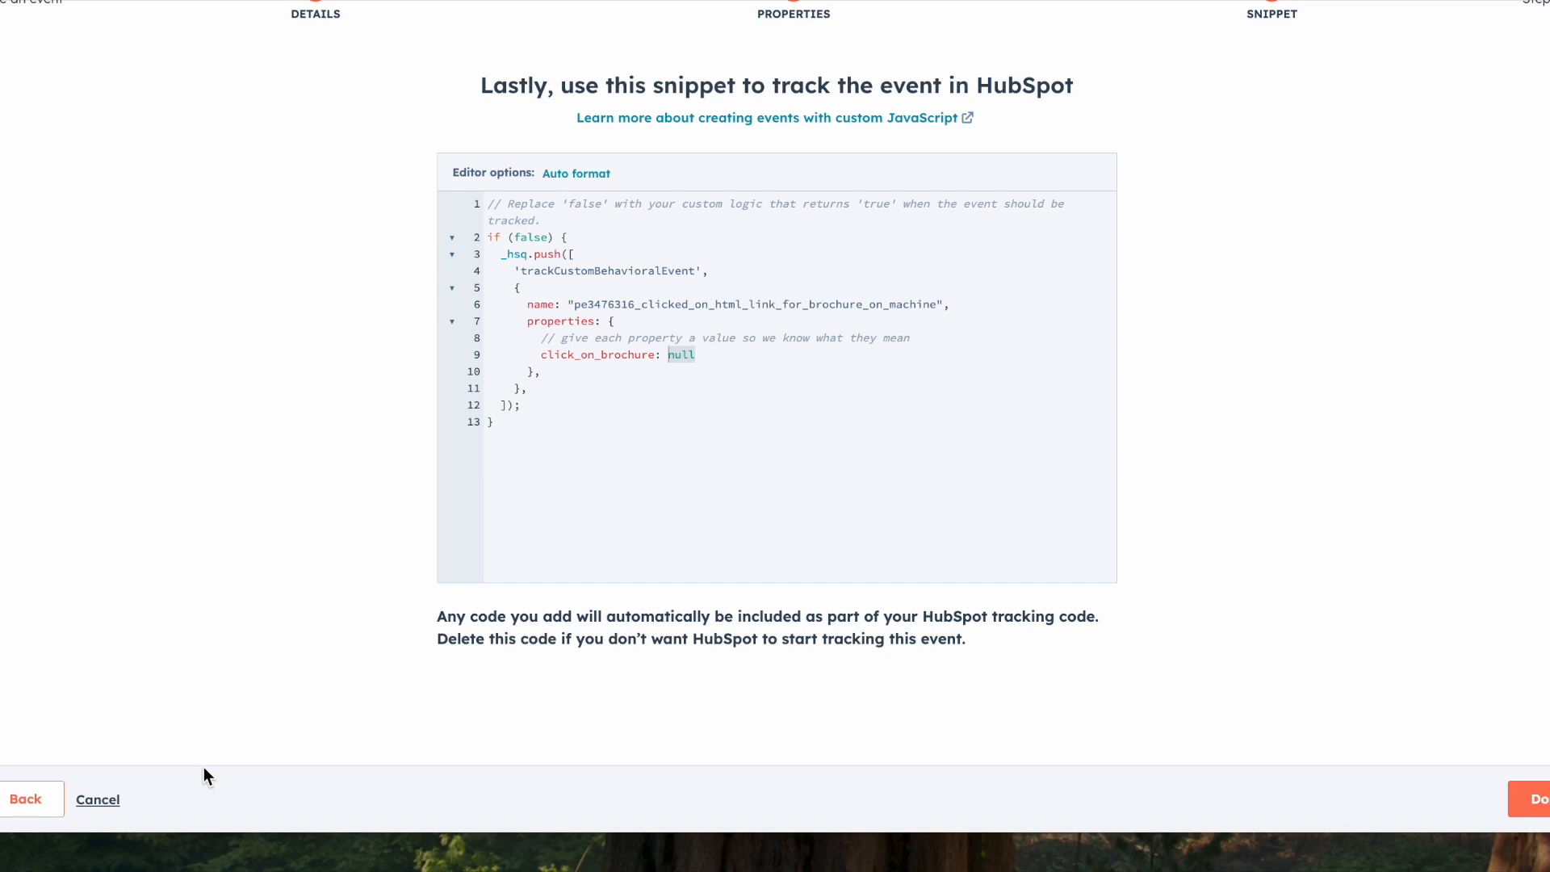
click(98, 800)
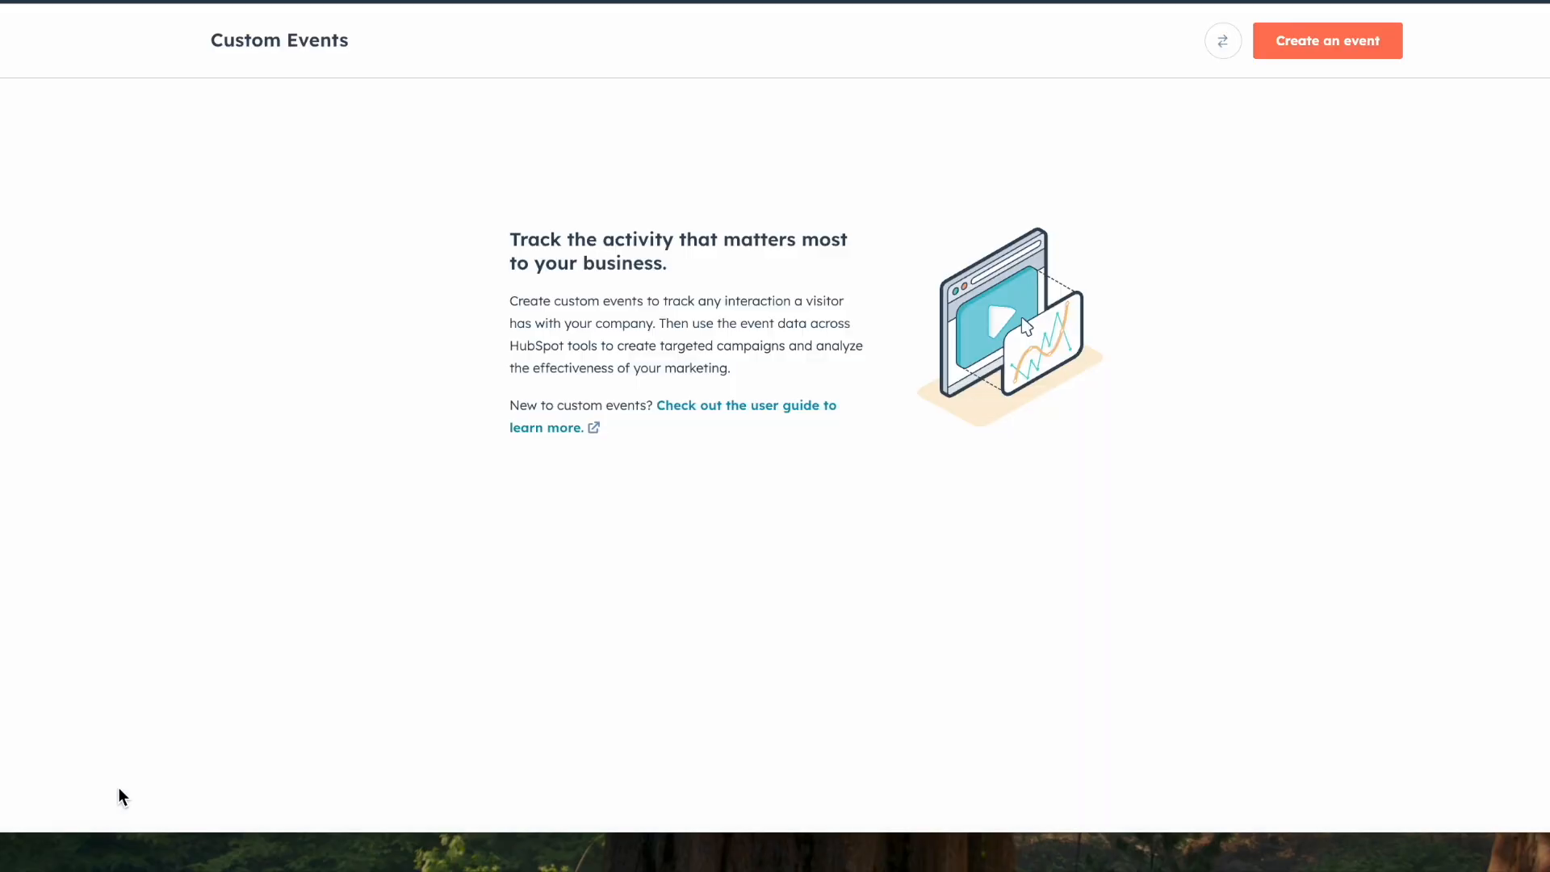
Step: Start a webhook event named "Test" associated with contacts and copy its webhook URL from the connection stage
click(1330, 41)
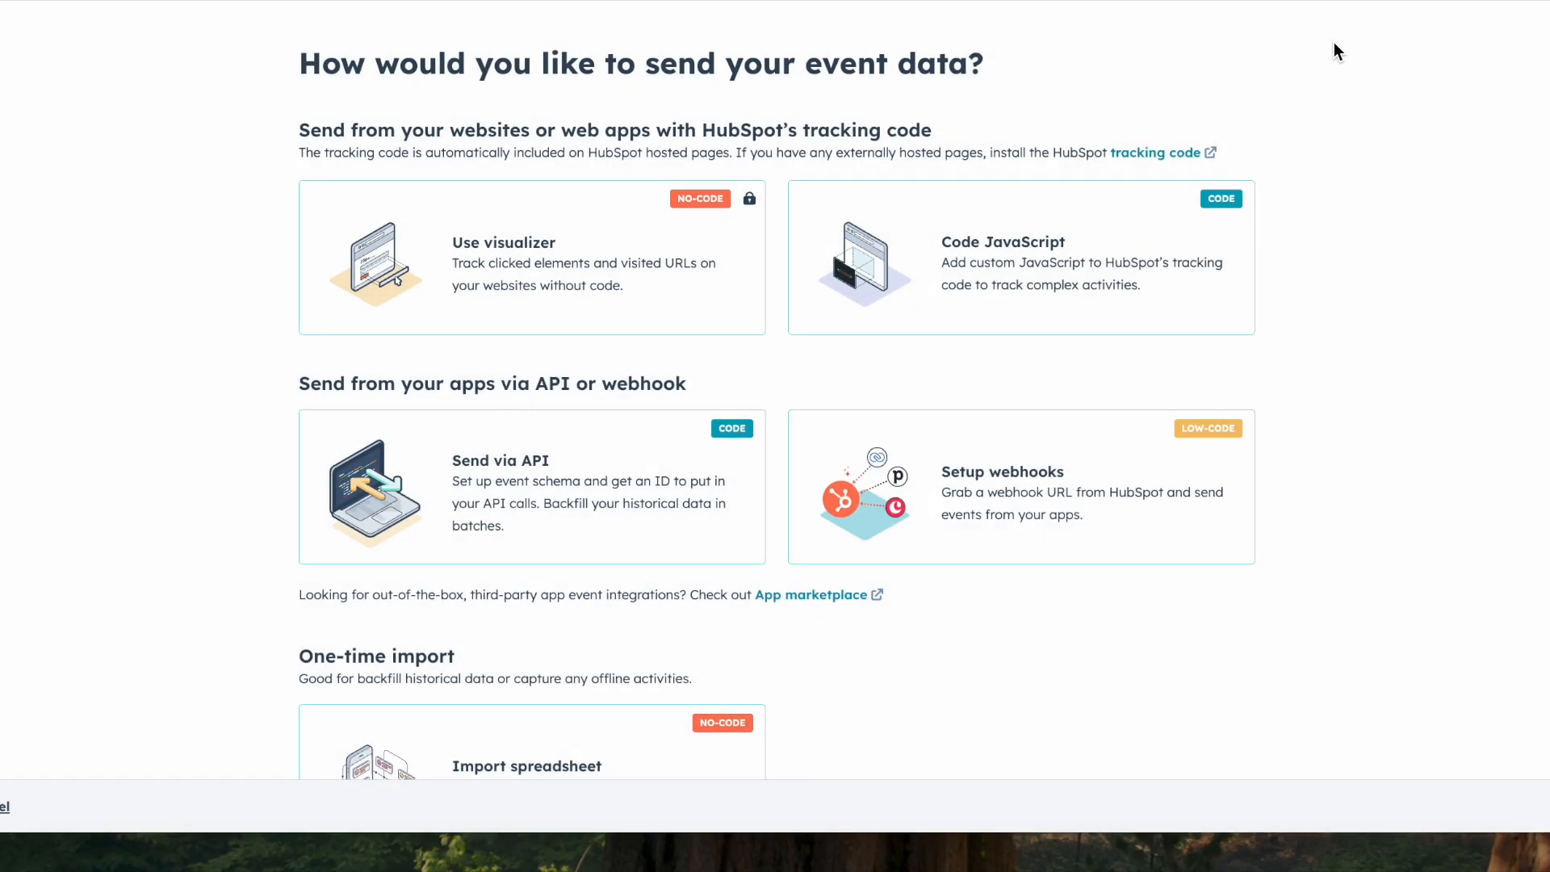
scroll(1371, 223, down, 2)
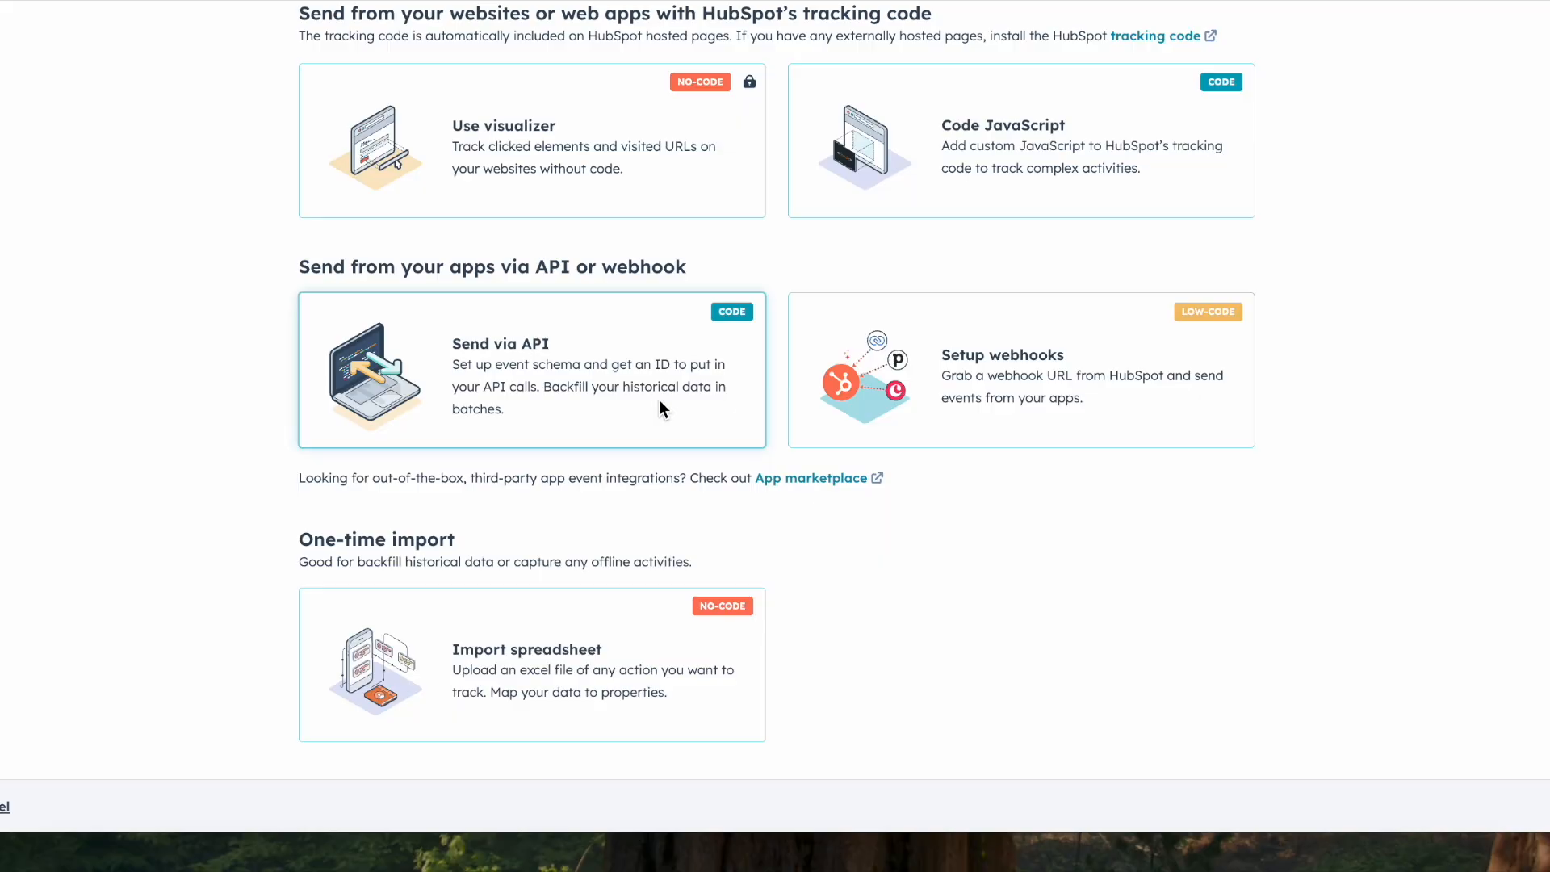
click(942, 409)
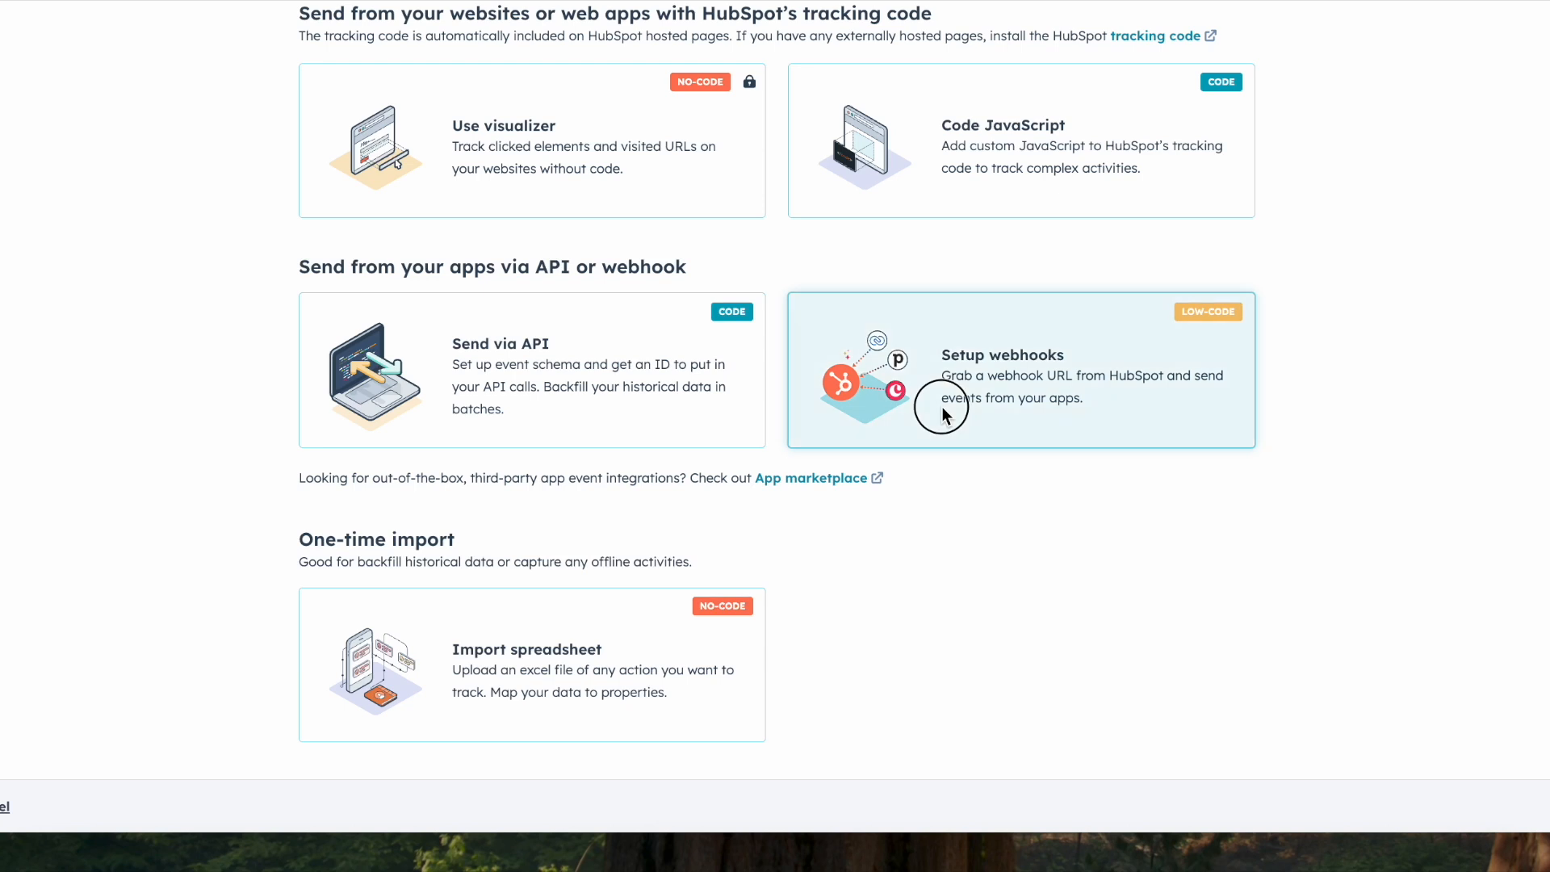
click(796, 160)
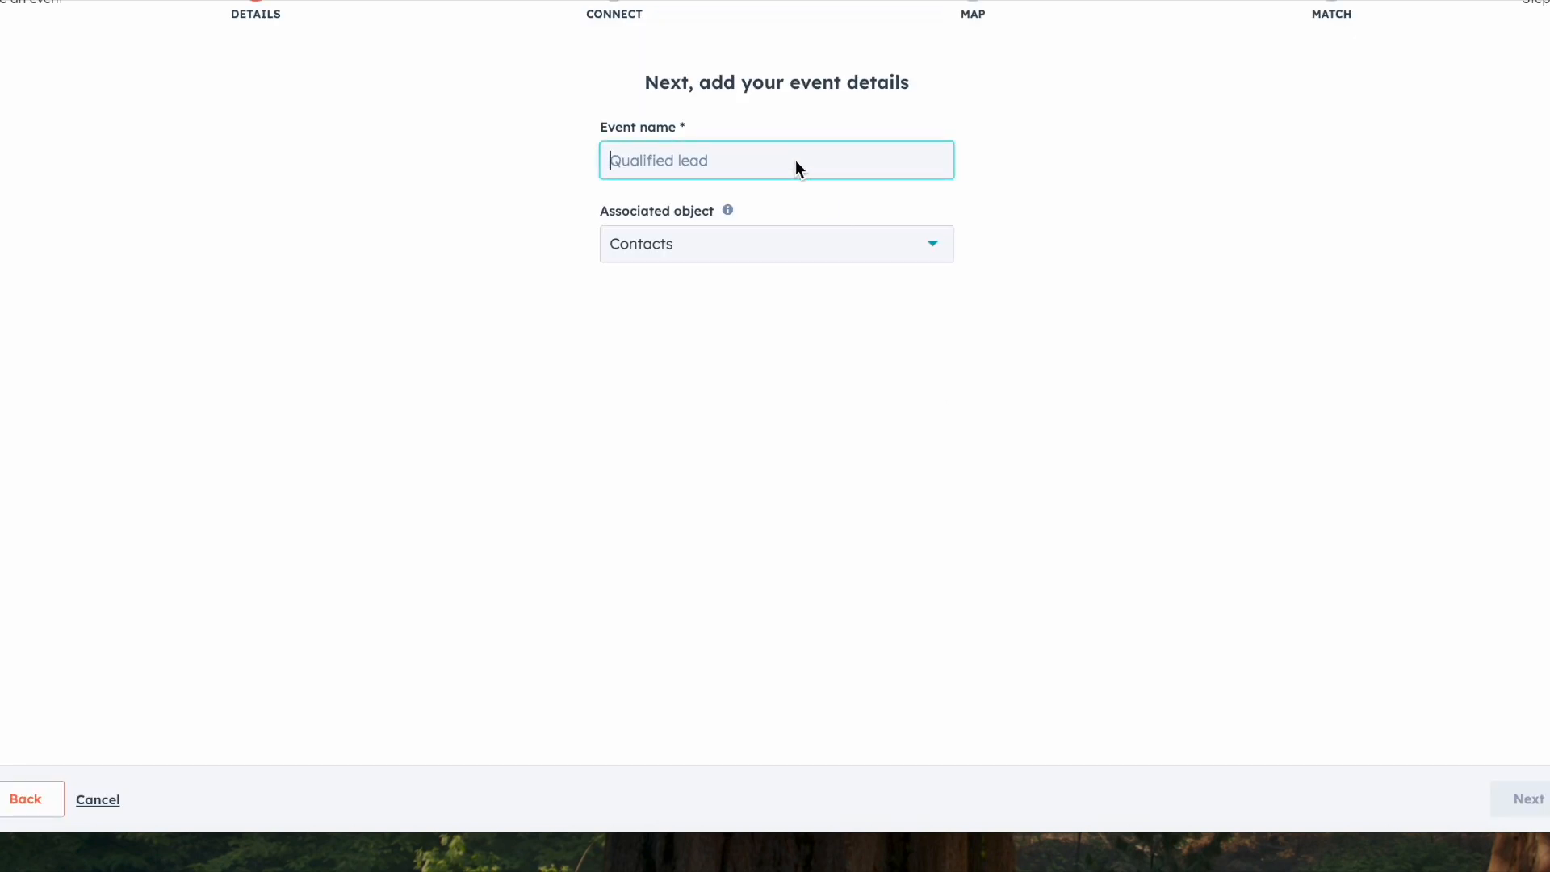
text(Test)
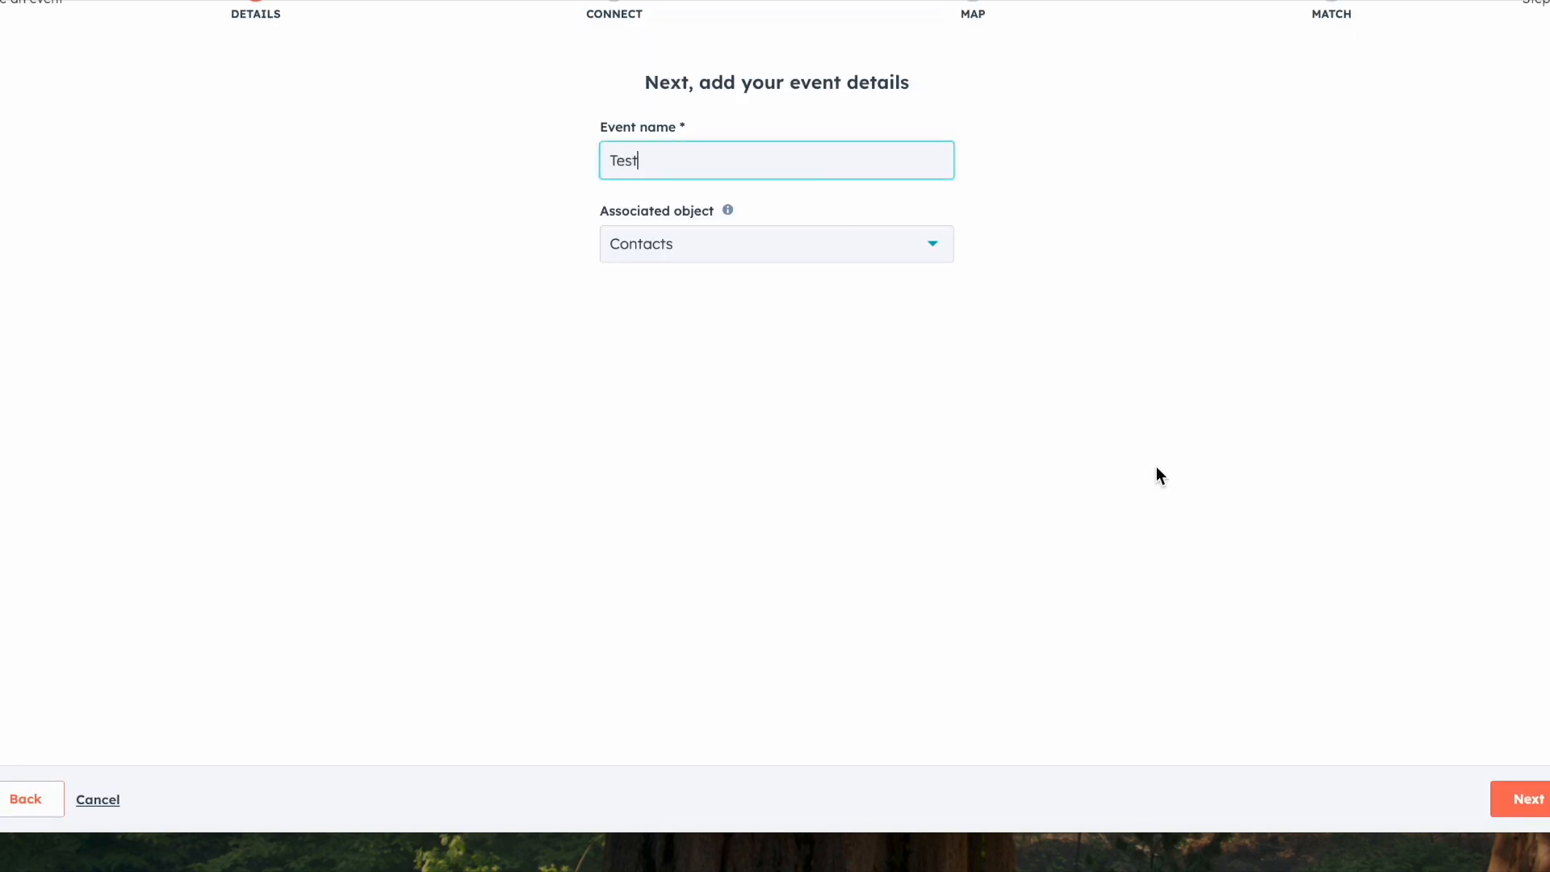
click(1524, 800)
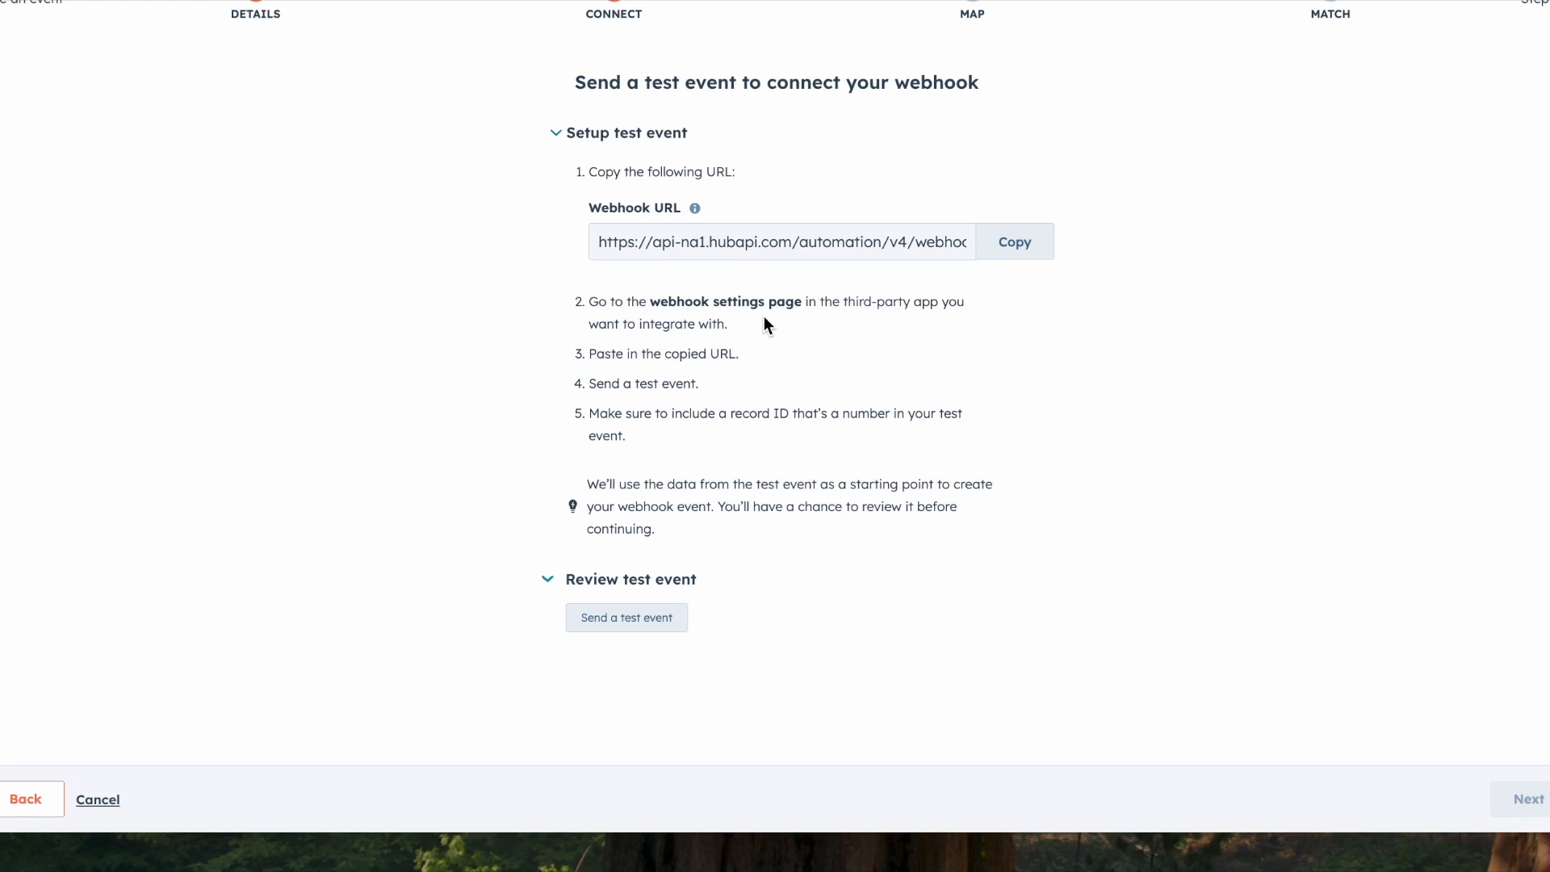
click(1035, 241)
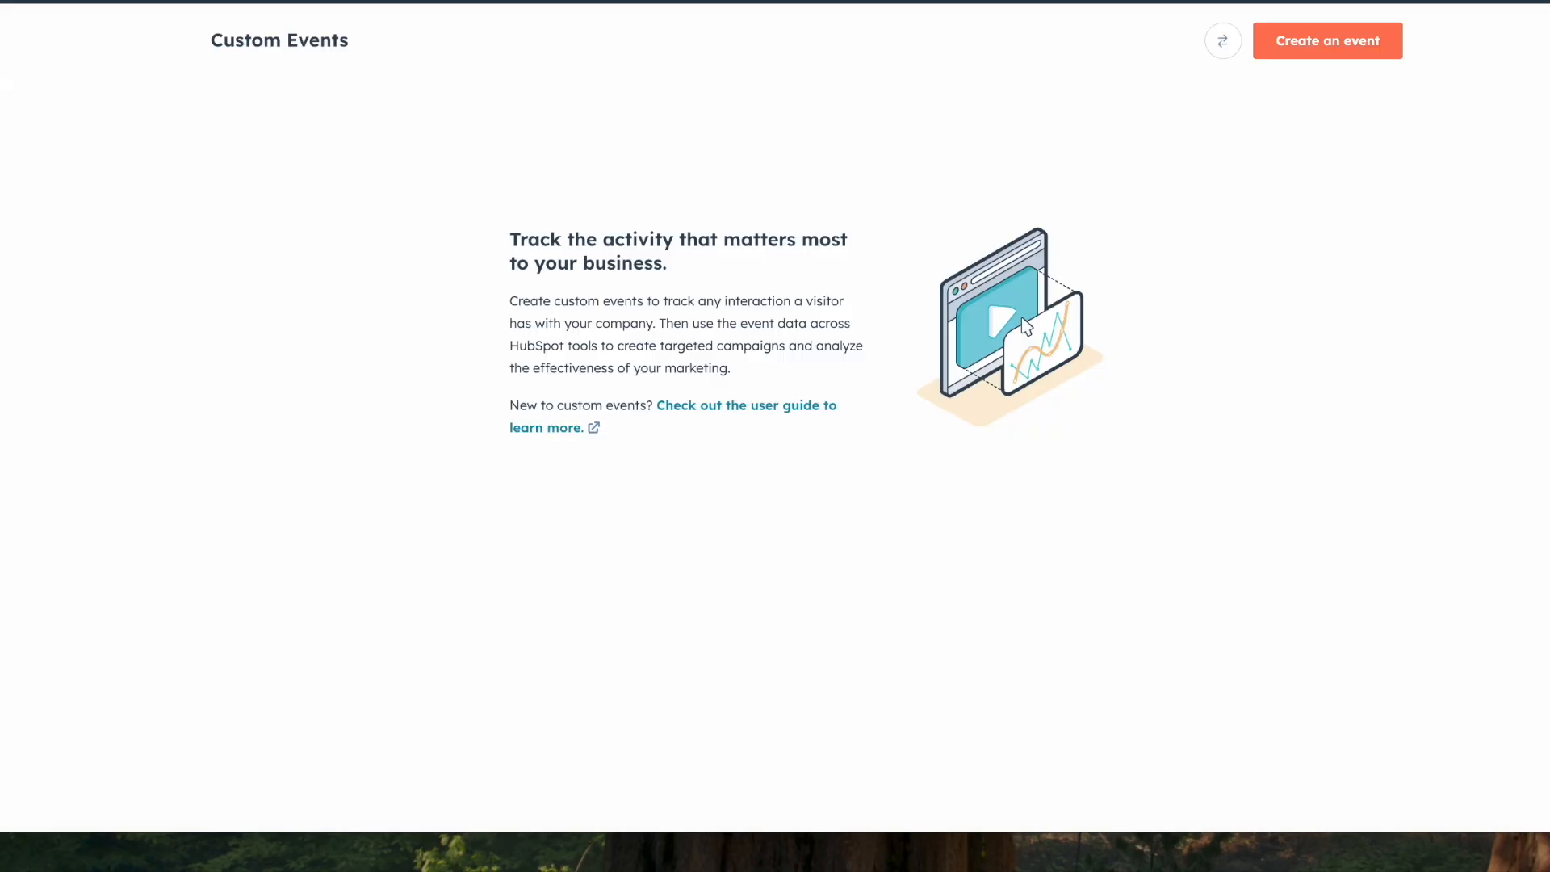
click(1345, 38)
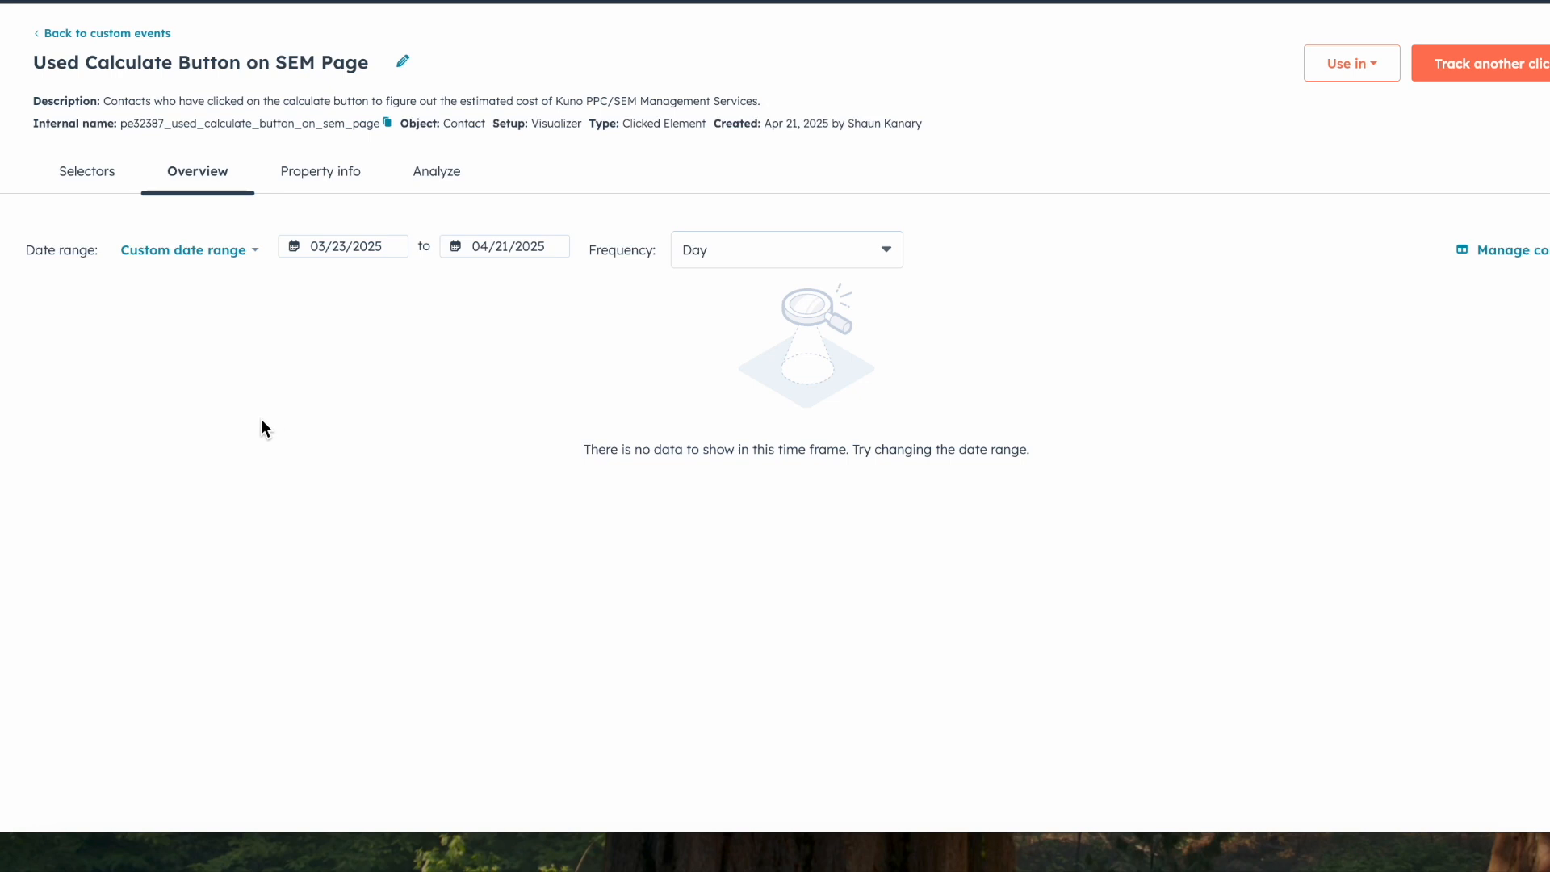
Step: Go to the CRM lists and start a new list of contacts
mouse_move(1, 161)
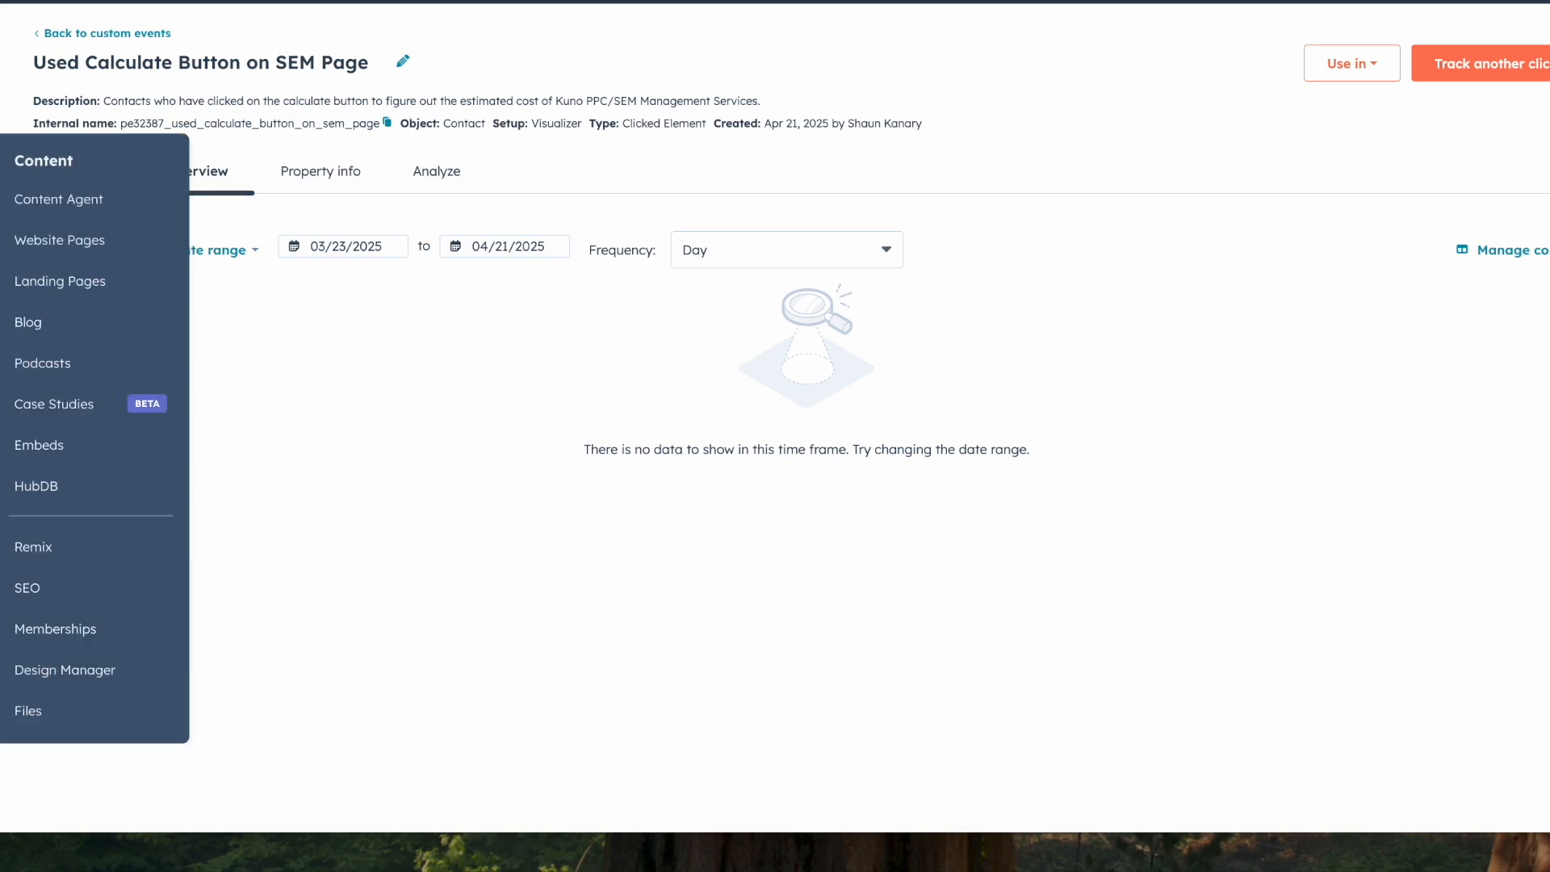
mouse_move(2, 112)
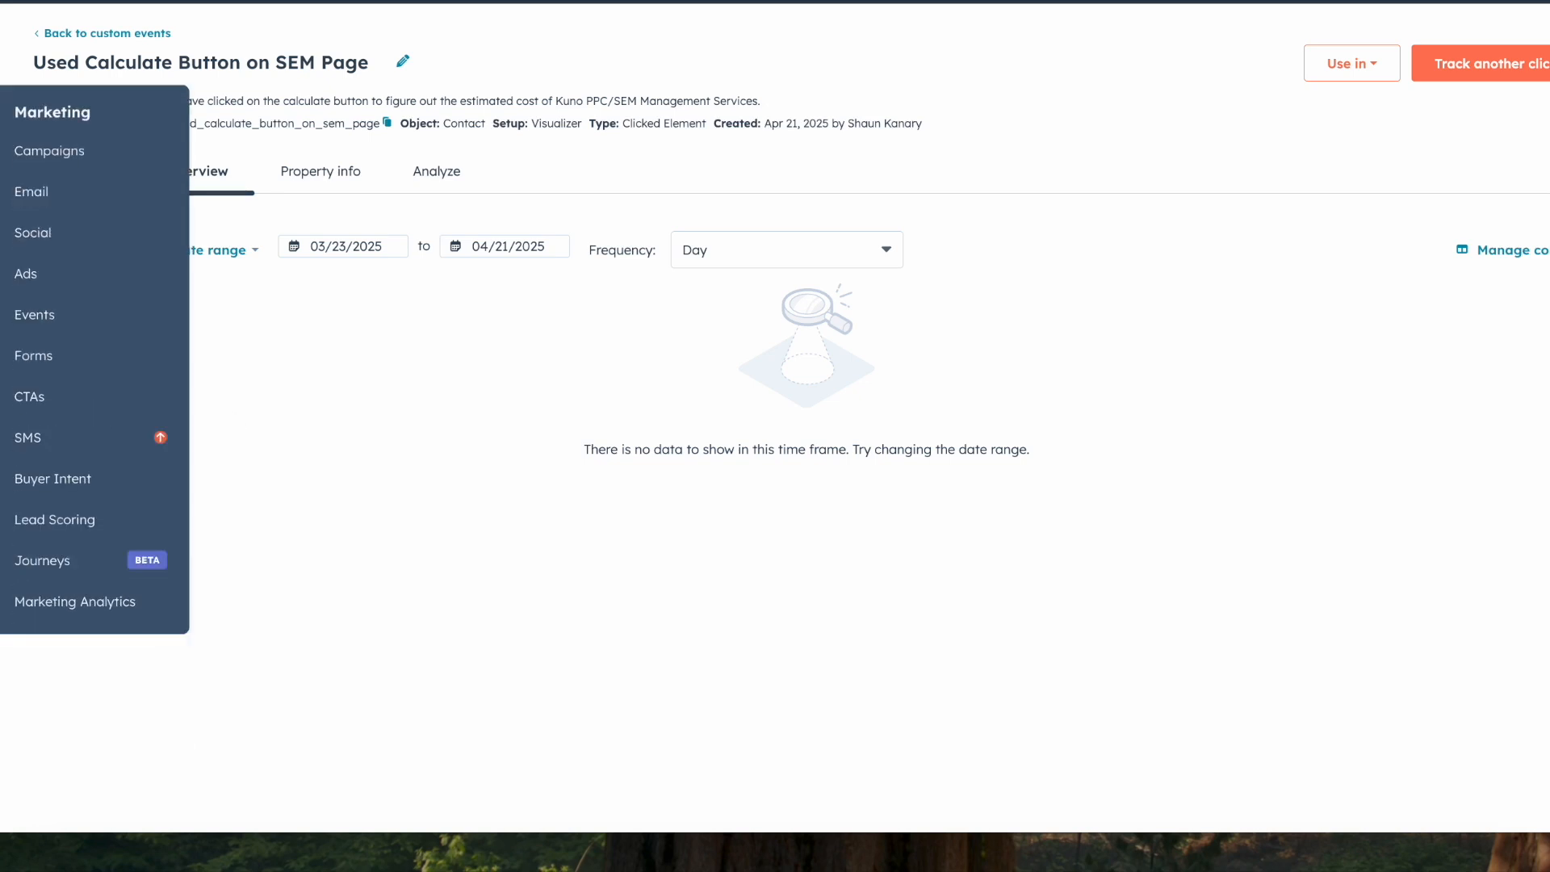
mouse_move(1, 64)
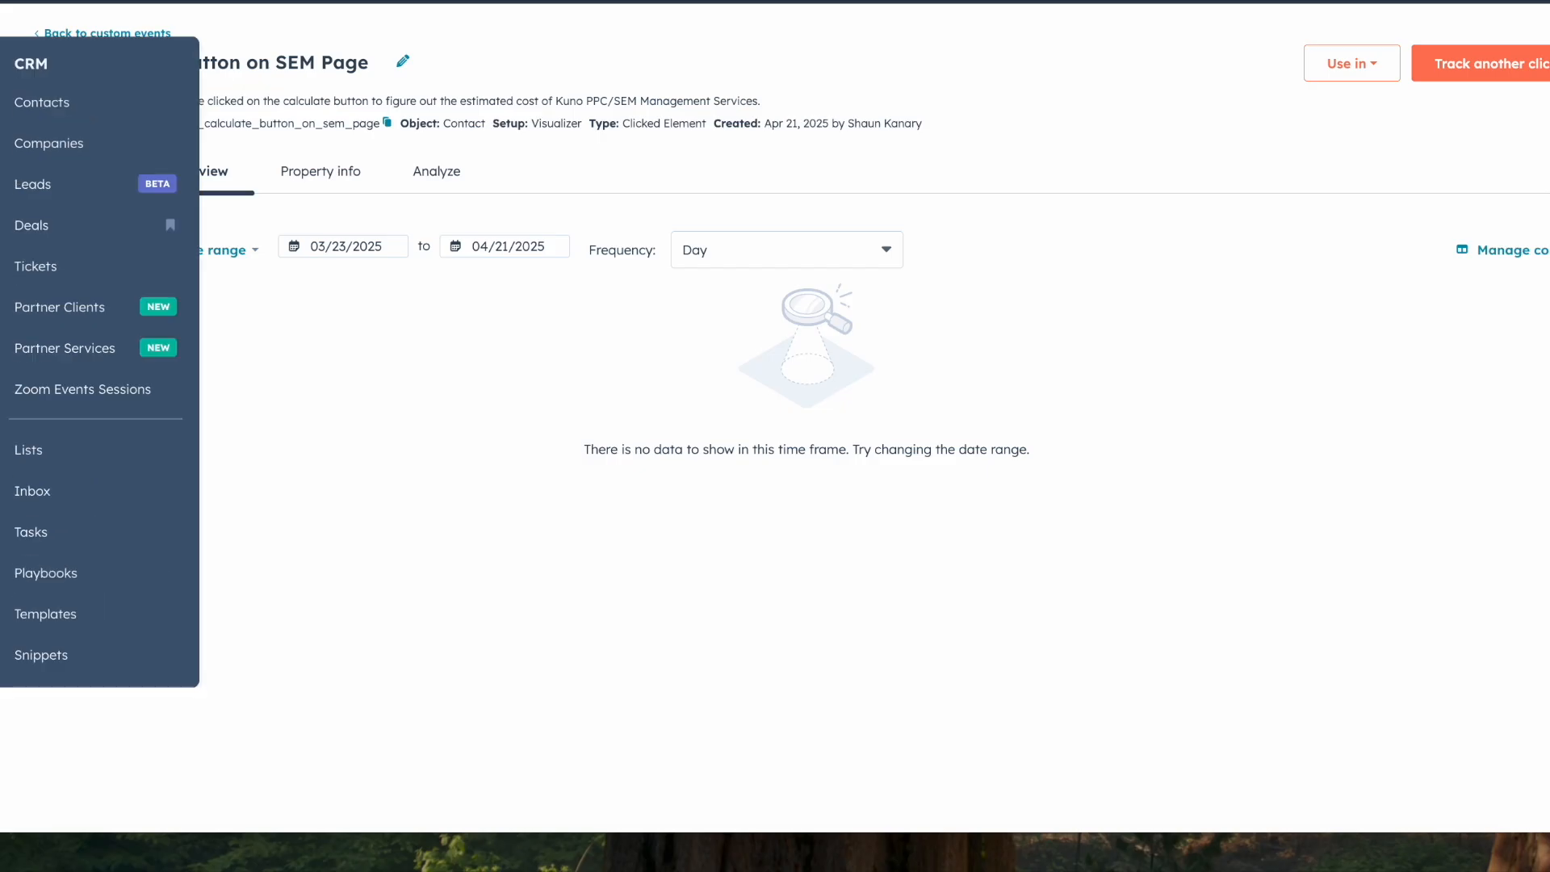
click(55, 458)
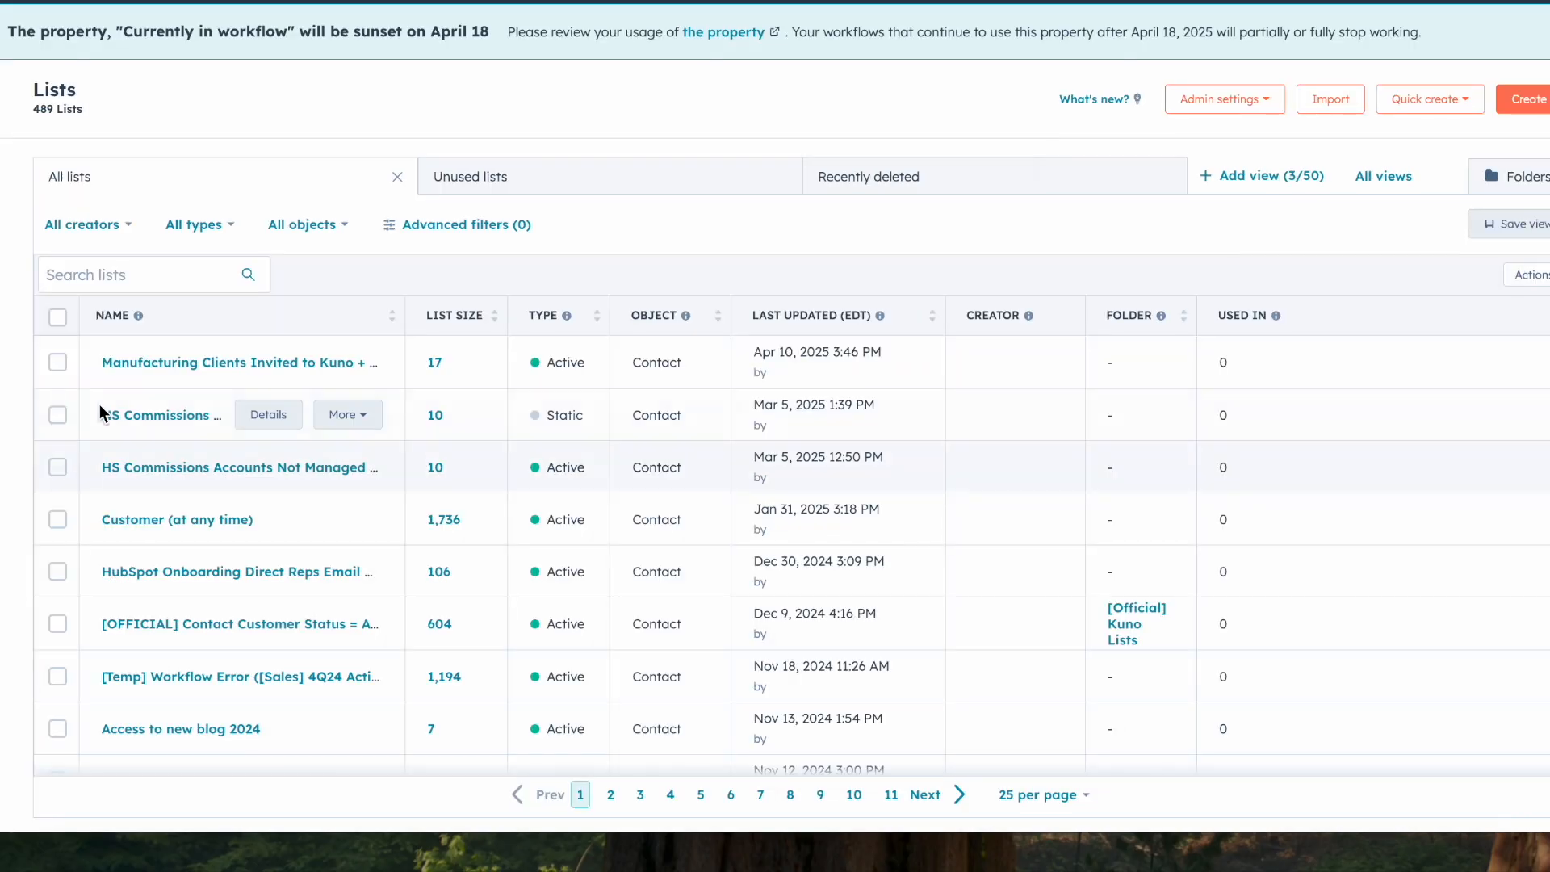
mouse_move(2, 64)
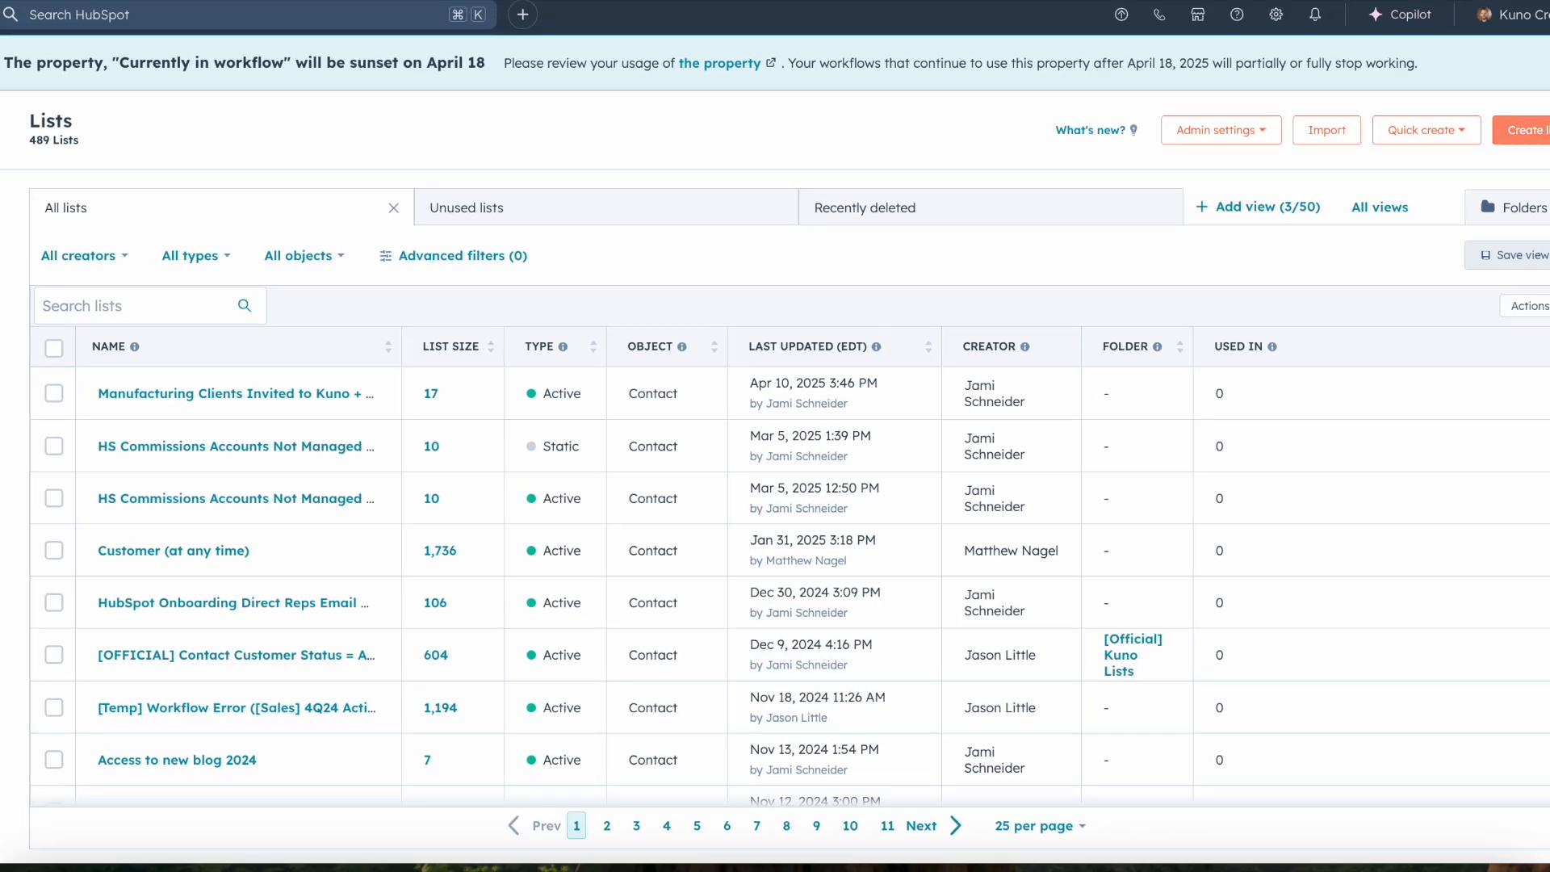
click(1521, 130)
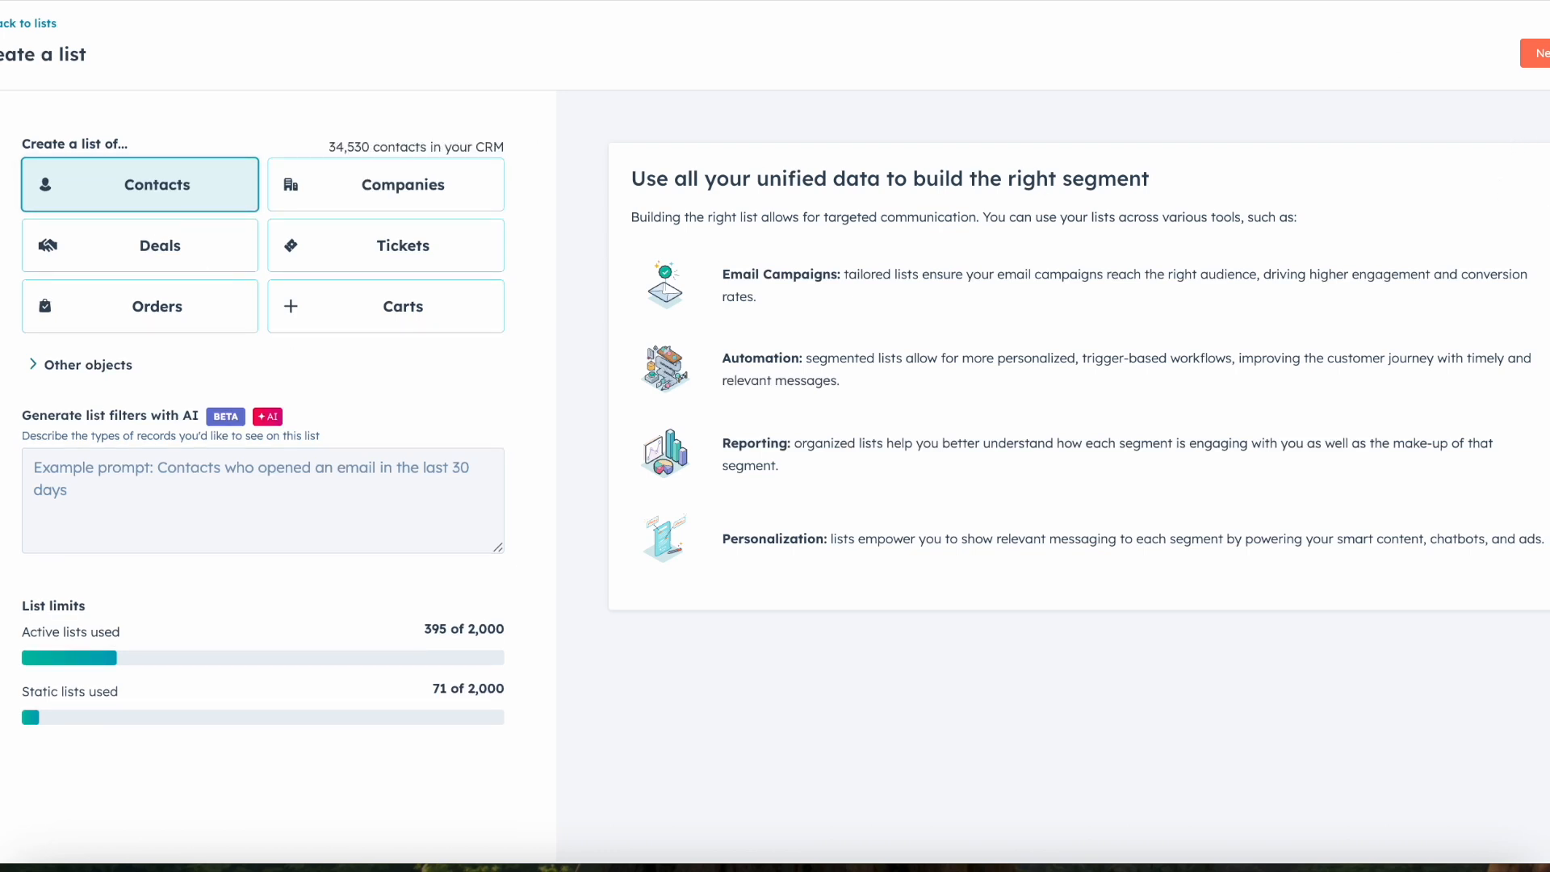
click(1533, 54)
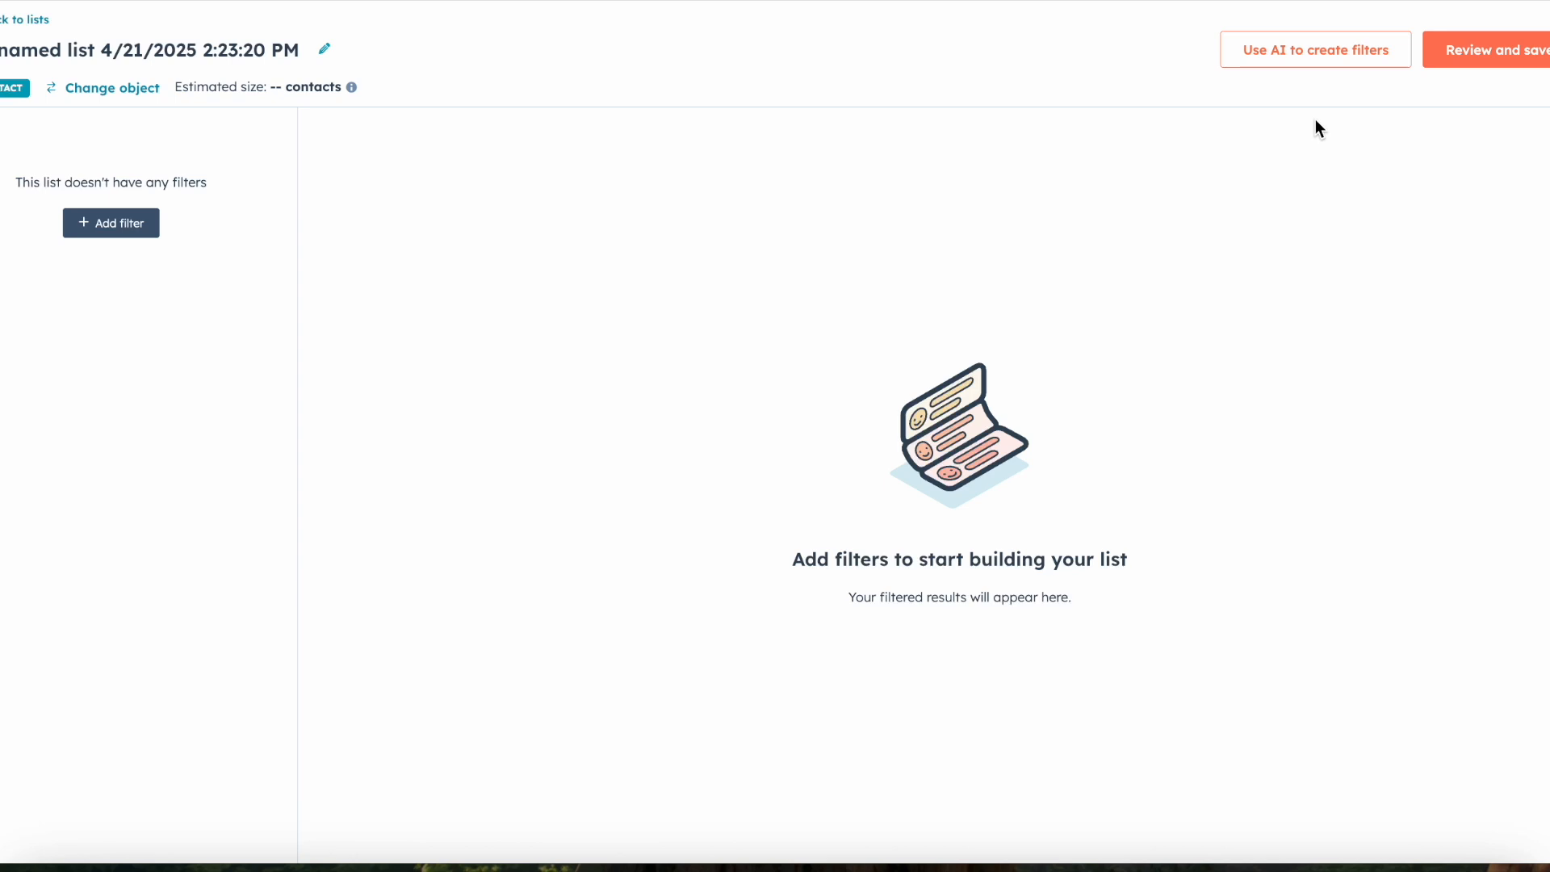
Step: Add a custom event filter for contacts who have completed "Used Calculate Button on SEM Page"
click(117, 225)
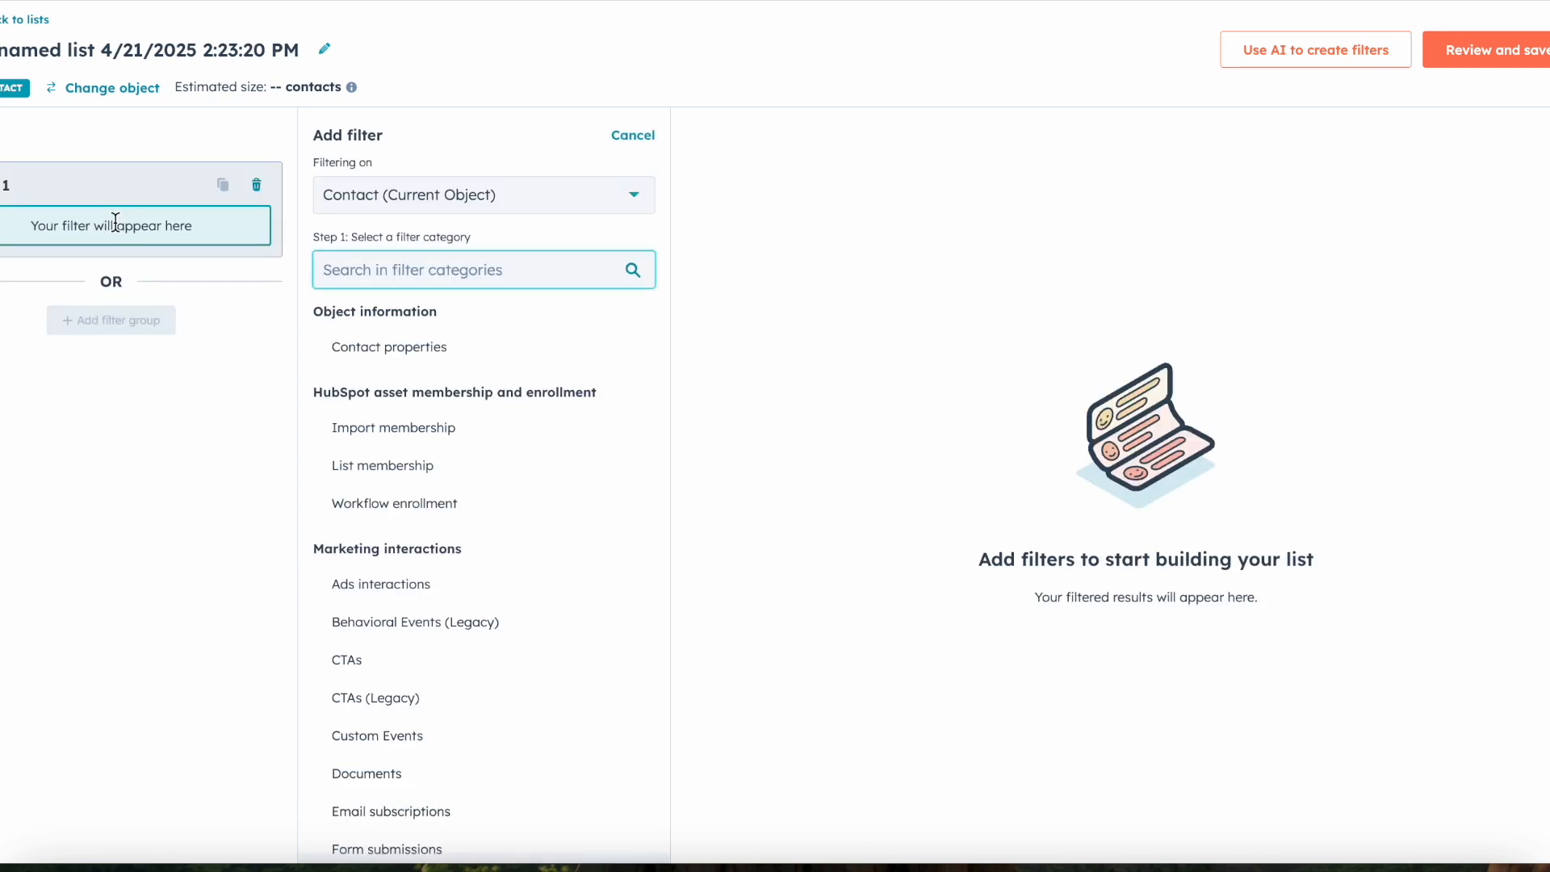
click(379, 739)
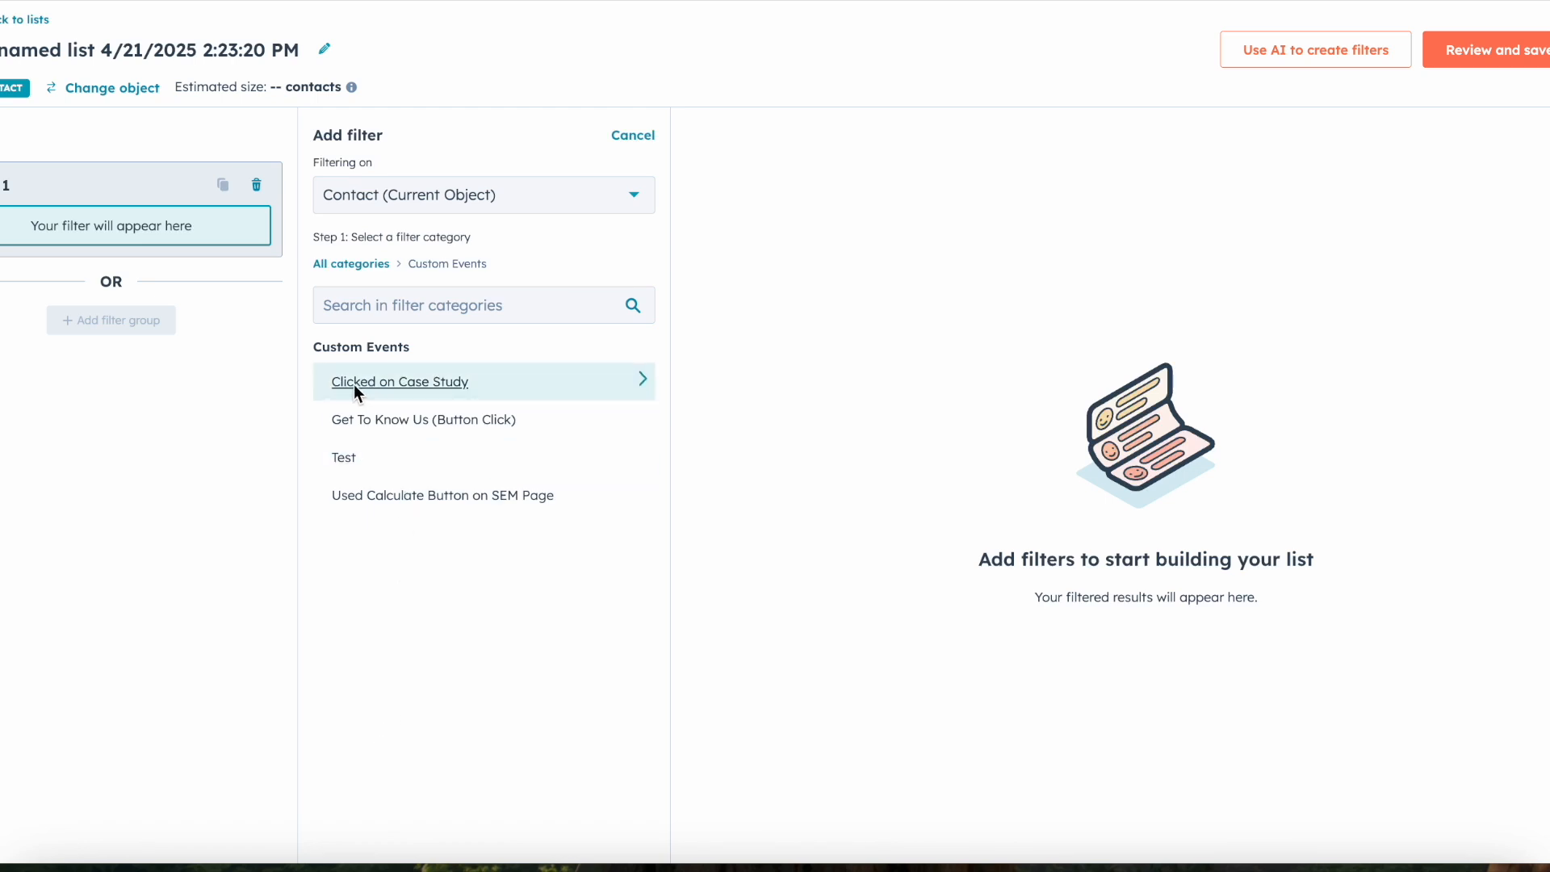
click(386, 499)
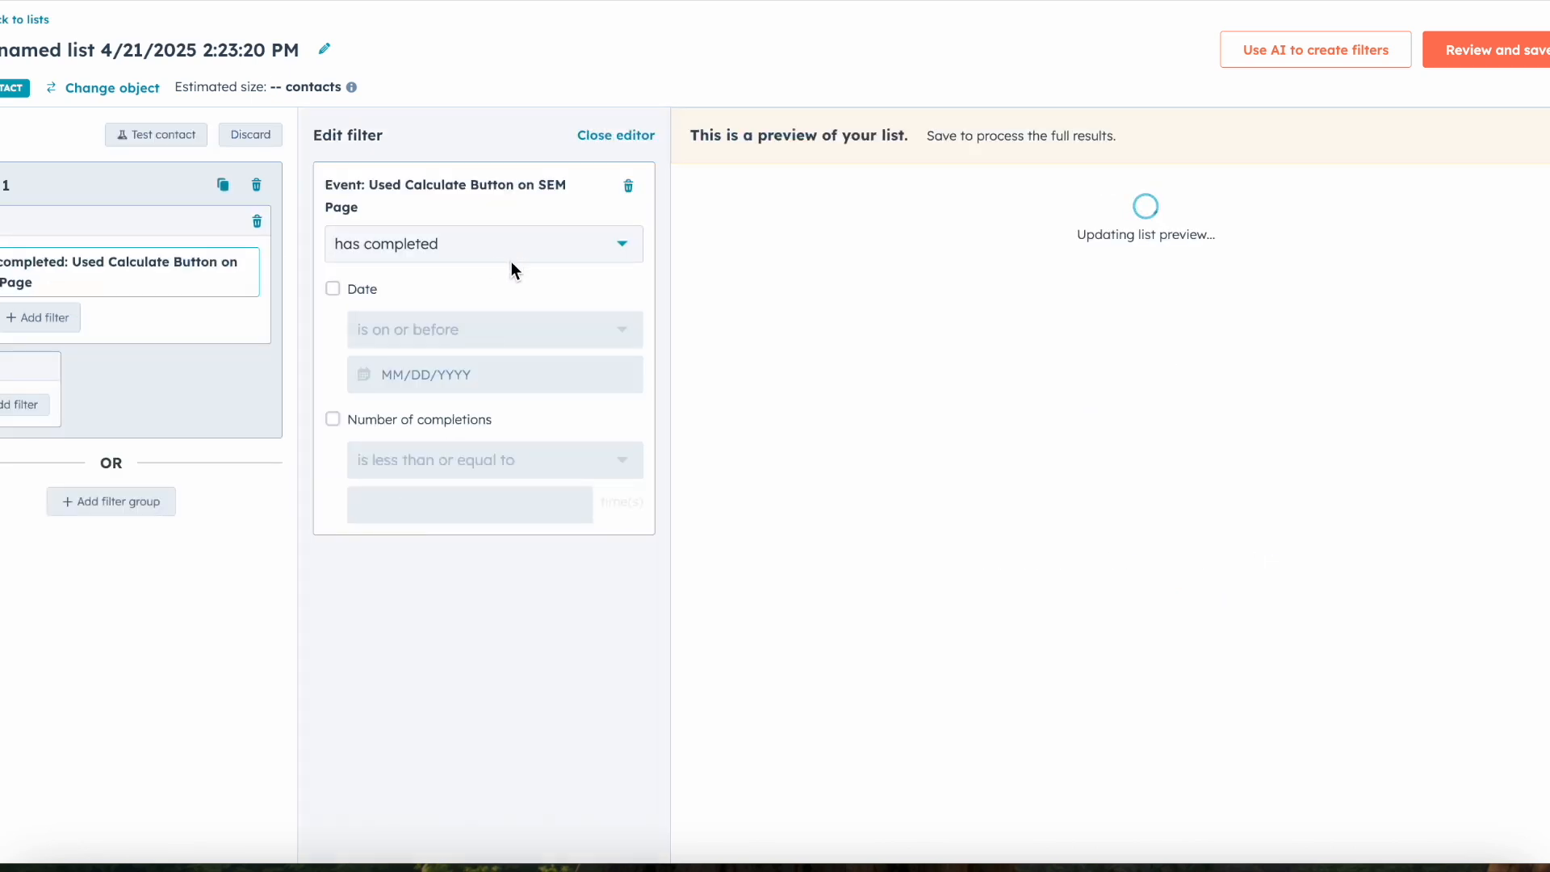
Step: Switch to the Kuno search engine marketing page and calculate the management fee for a 45,000 dollar monthly media spend
click(1127, 0)
click(491, 465)
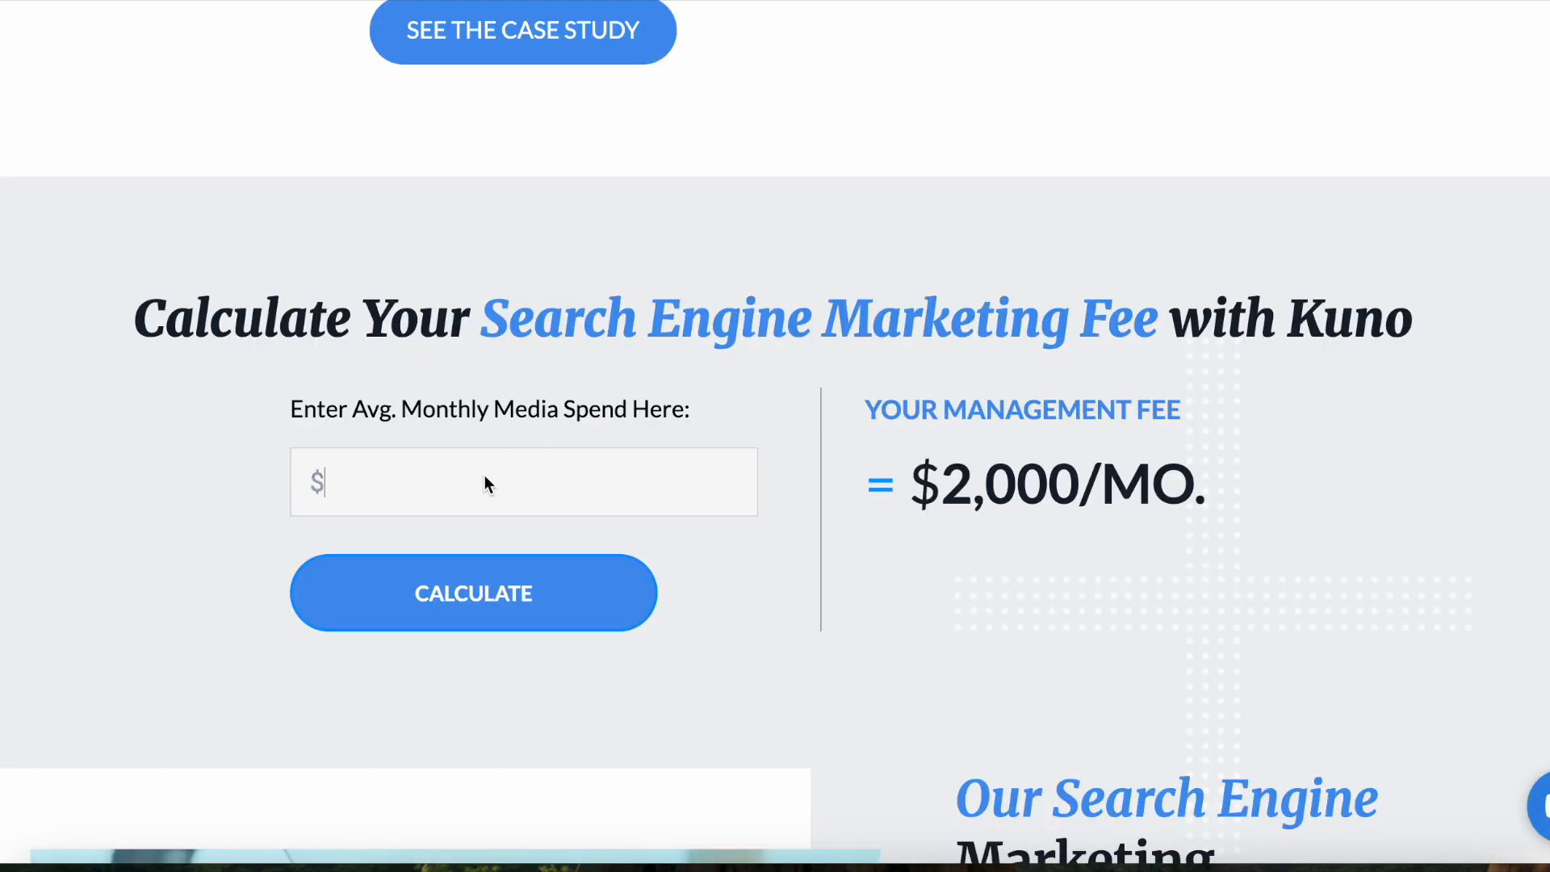
text(450000)
click(499, 594)
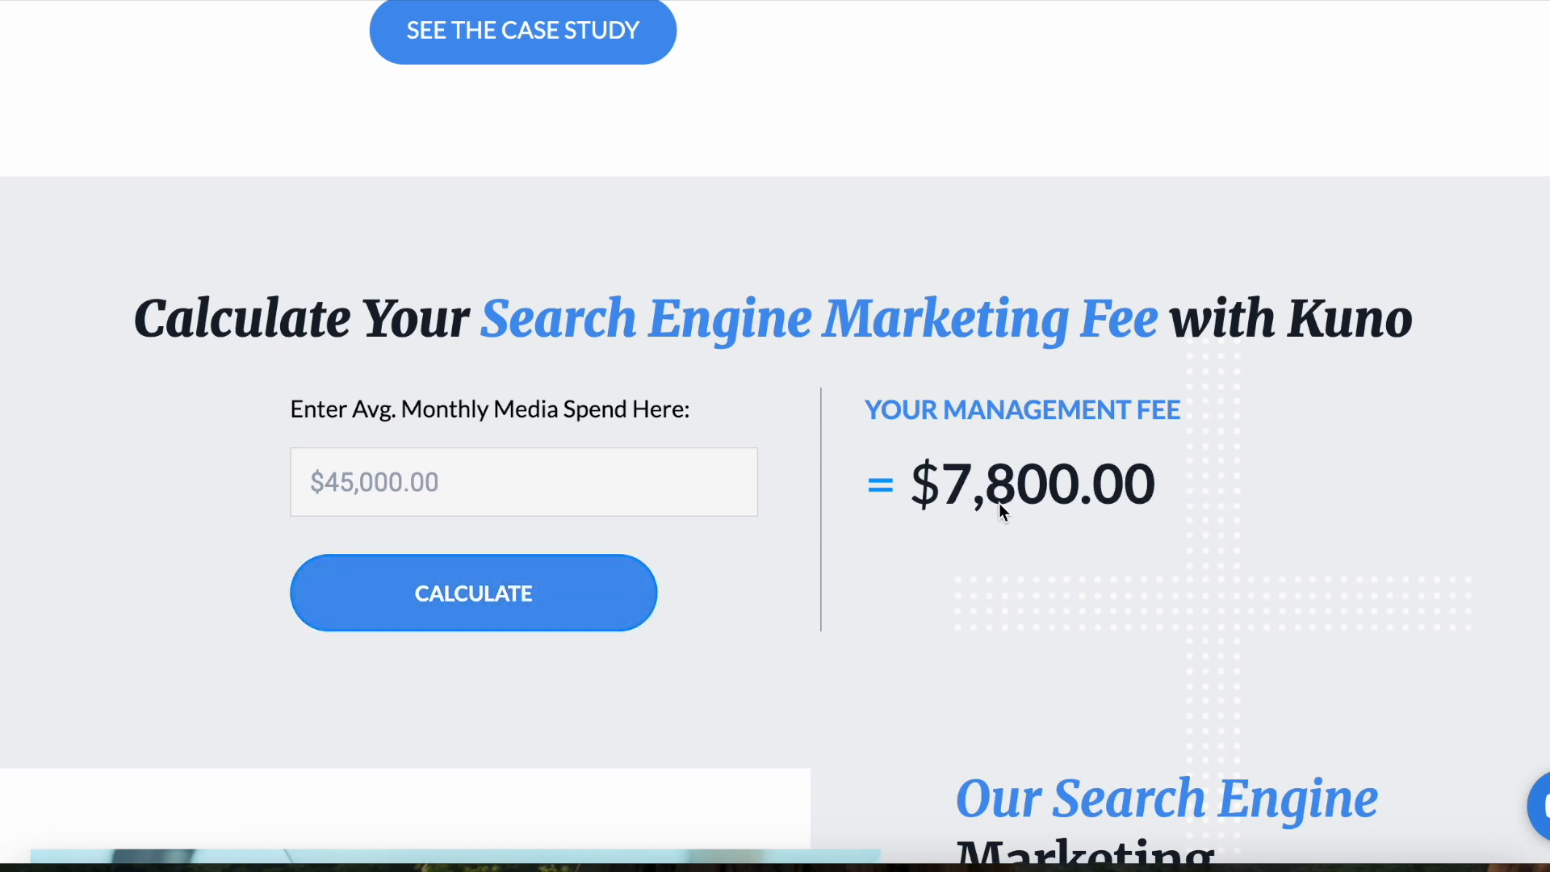
scroll(991, 546, down, 1)
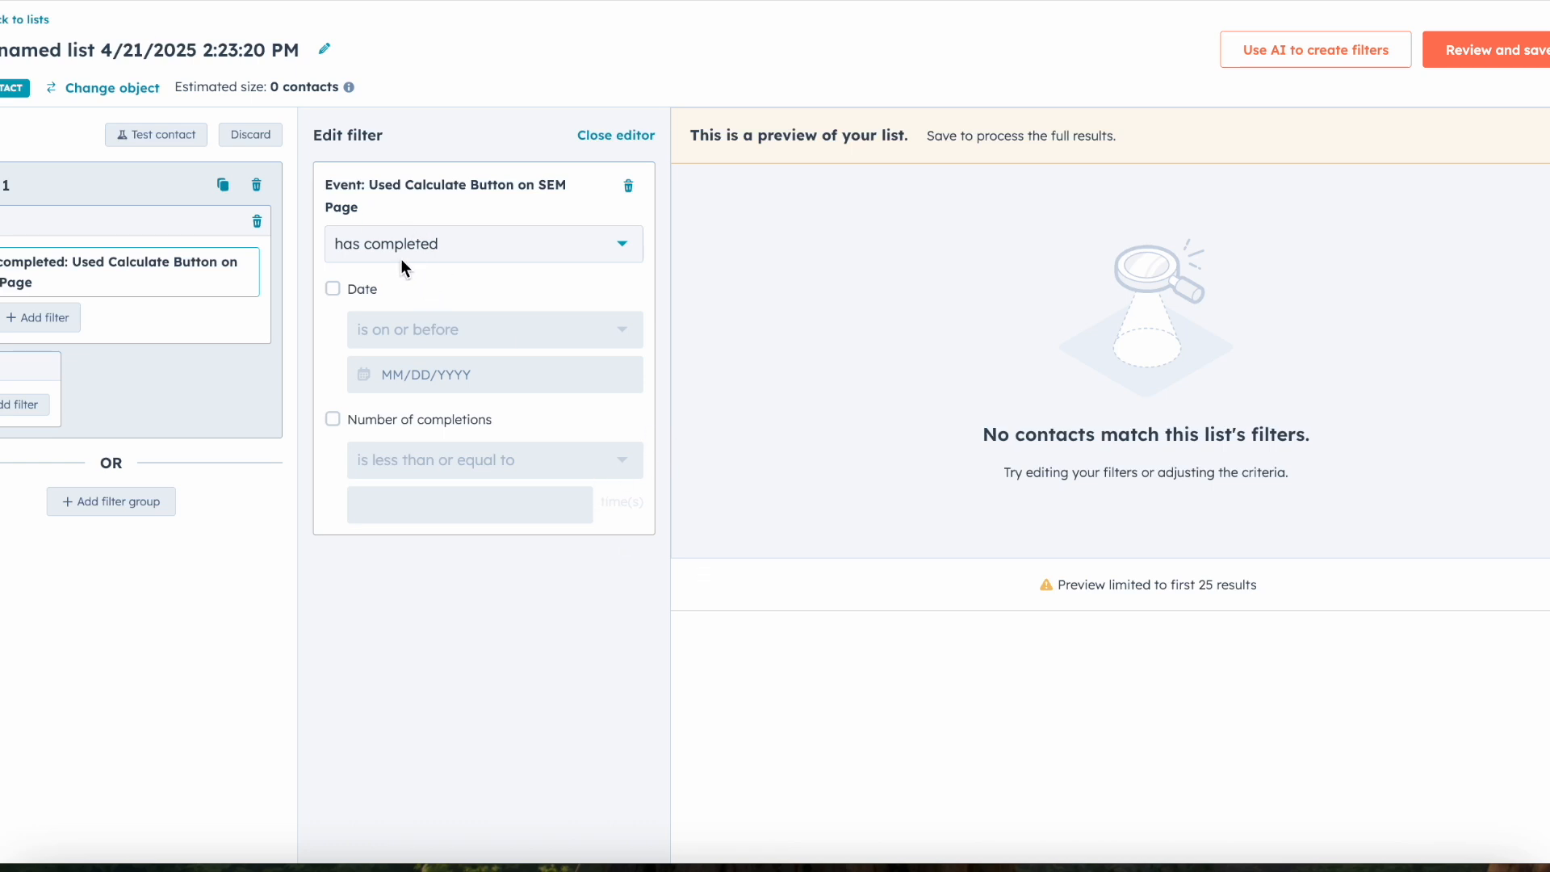
Step: Name the list "Custom Event List: Calculate Button", then save and process it as an active list
click(281, 50)
key(ctrl+a)
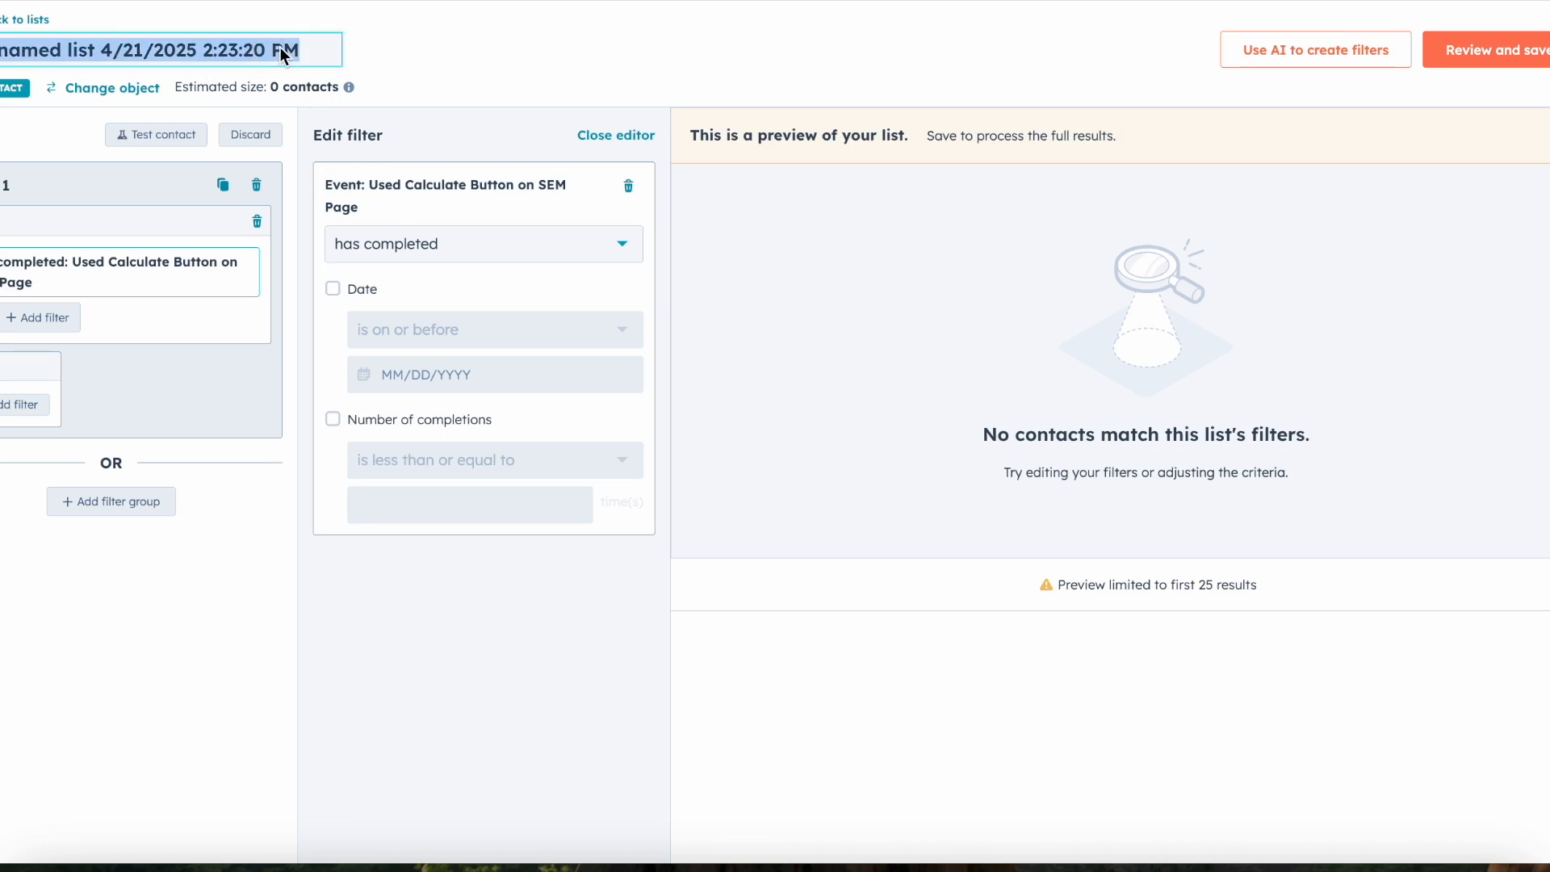
text(Custome)
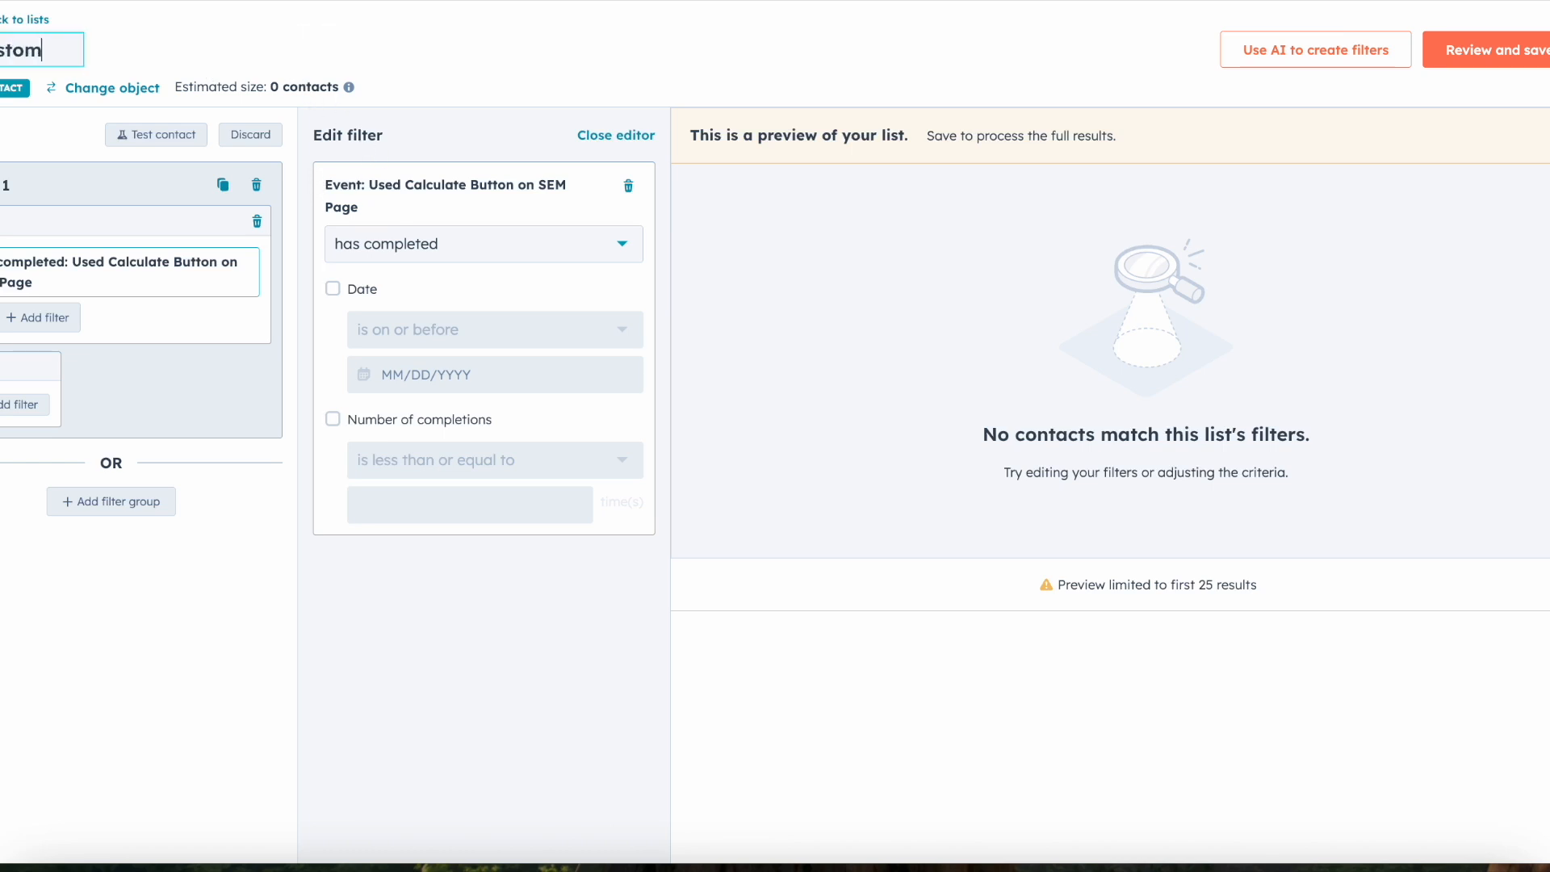
key(BackSpace)
text(Eve)
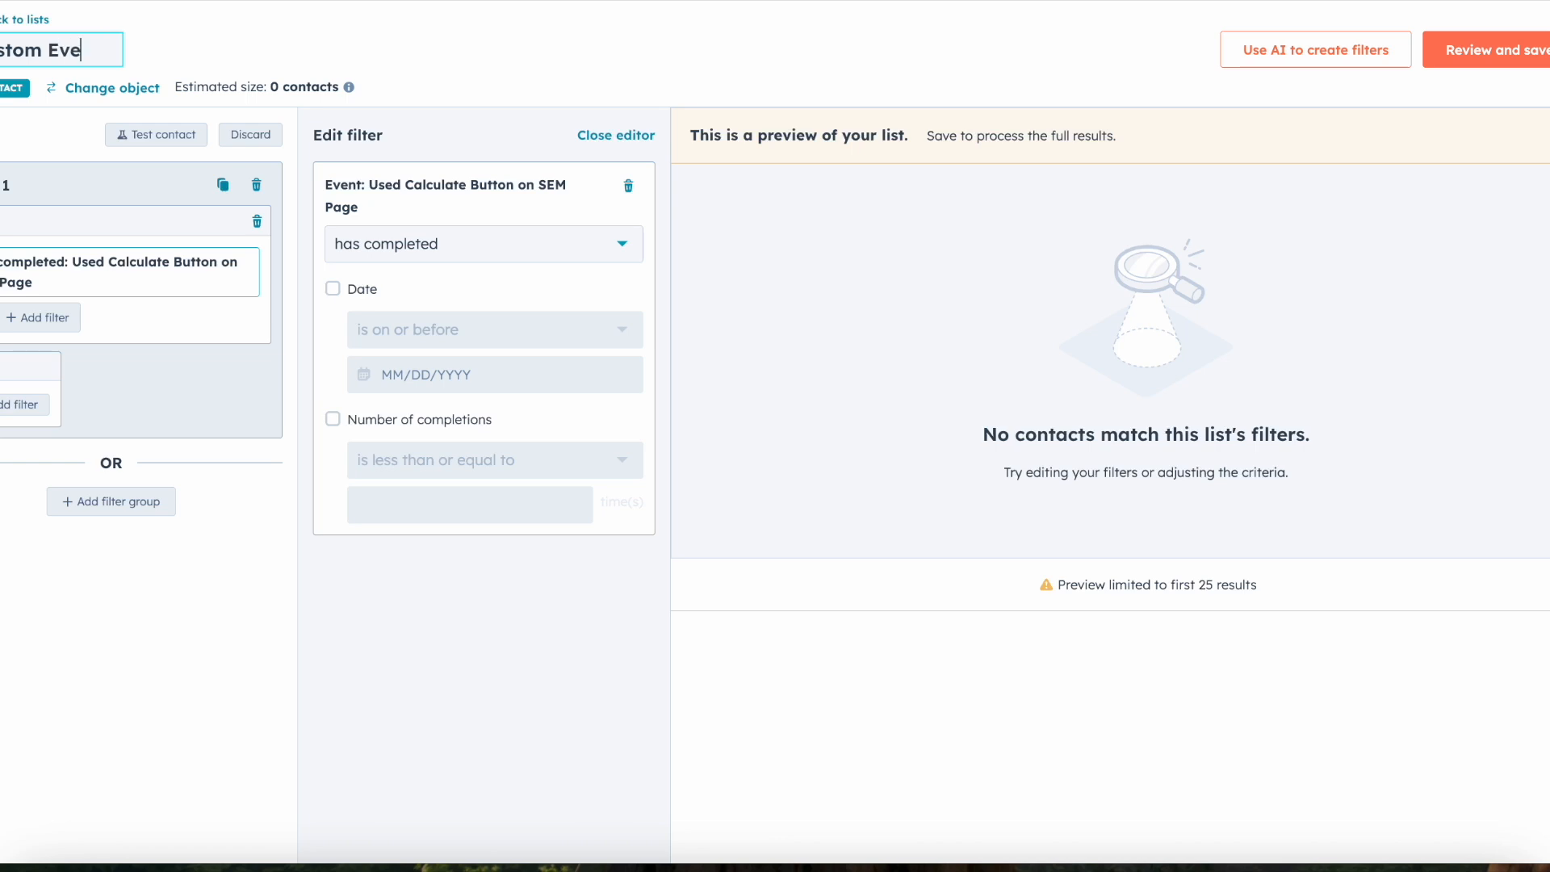
text(nt List: )
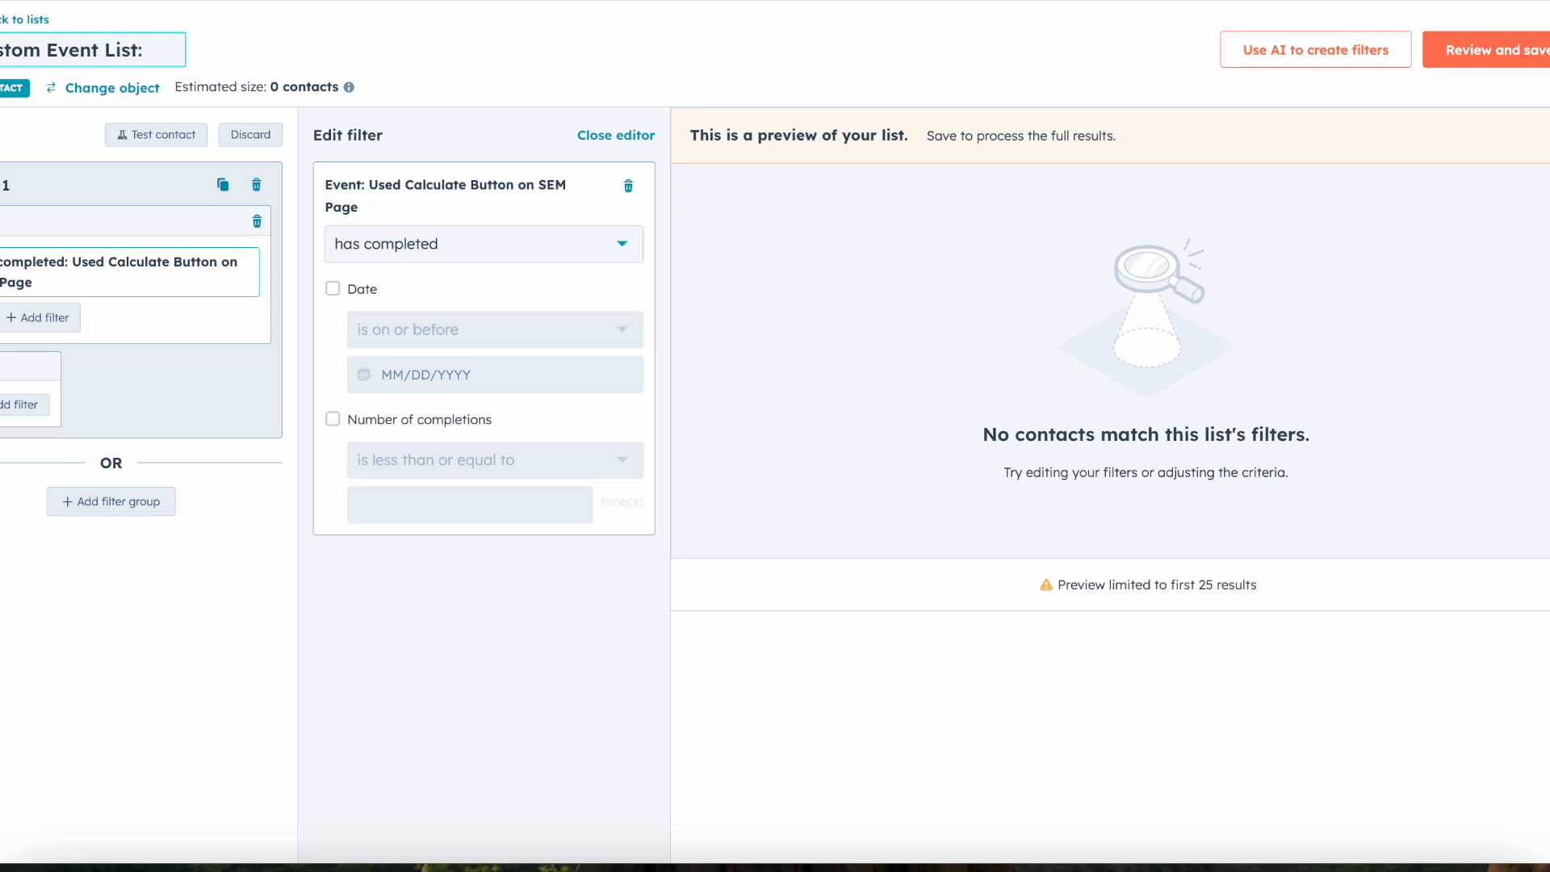
text(Calculate Button)
click(532, 75)
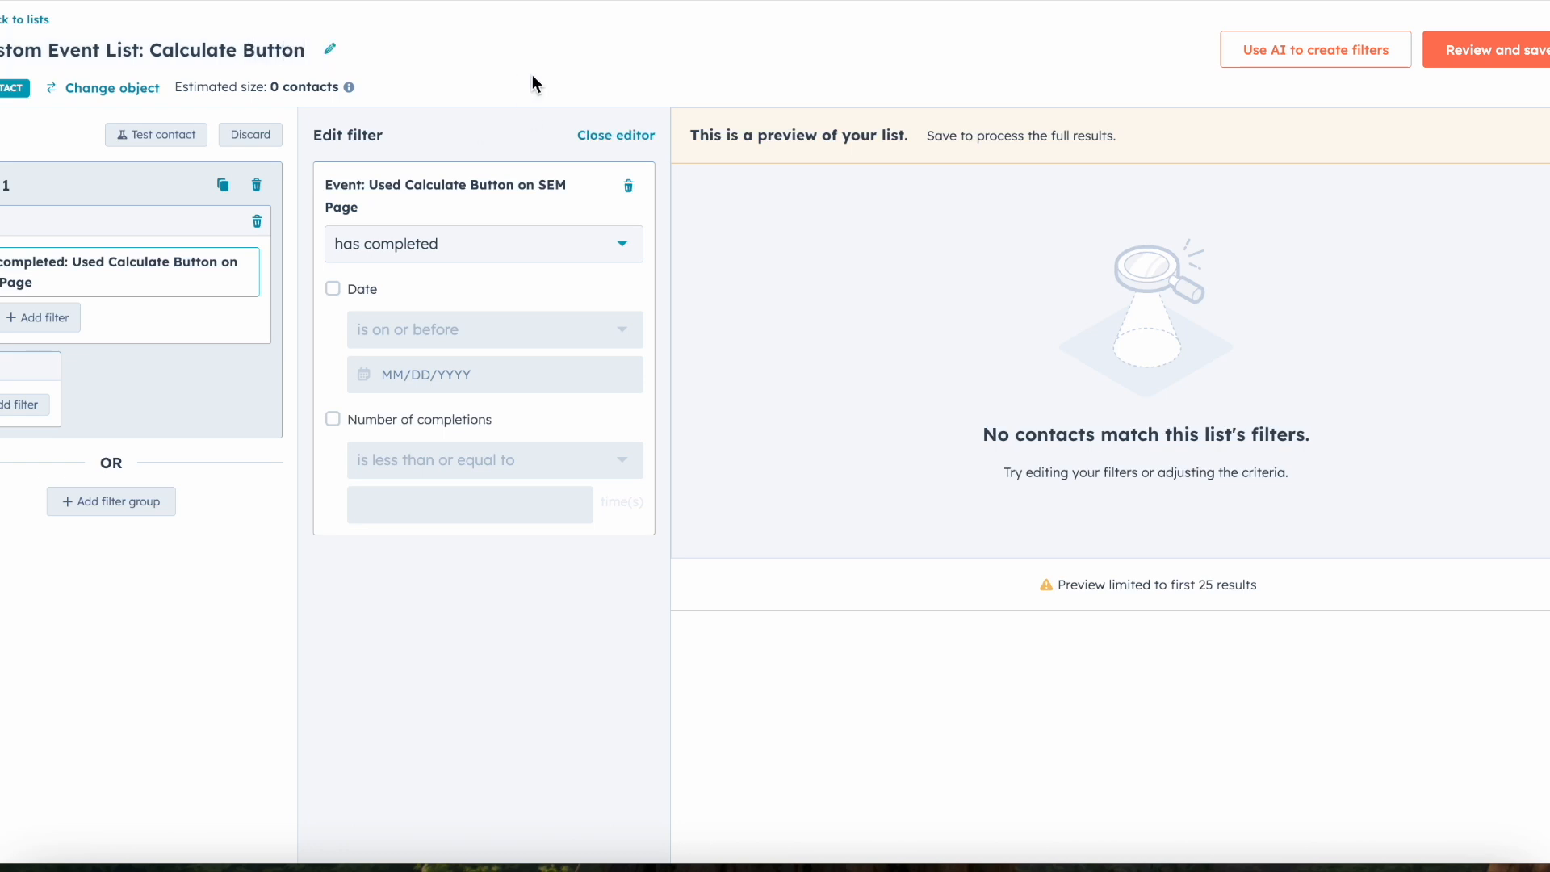
click(1499, 61)
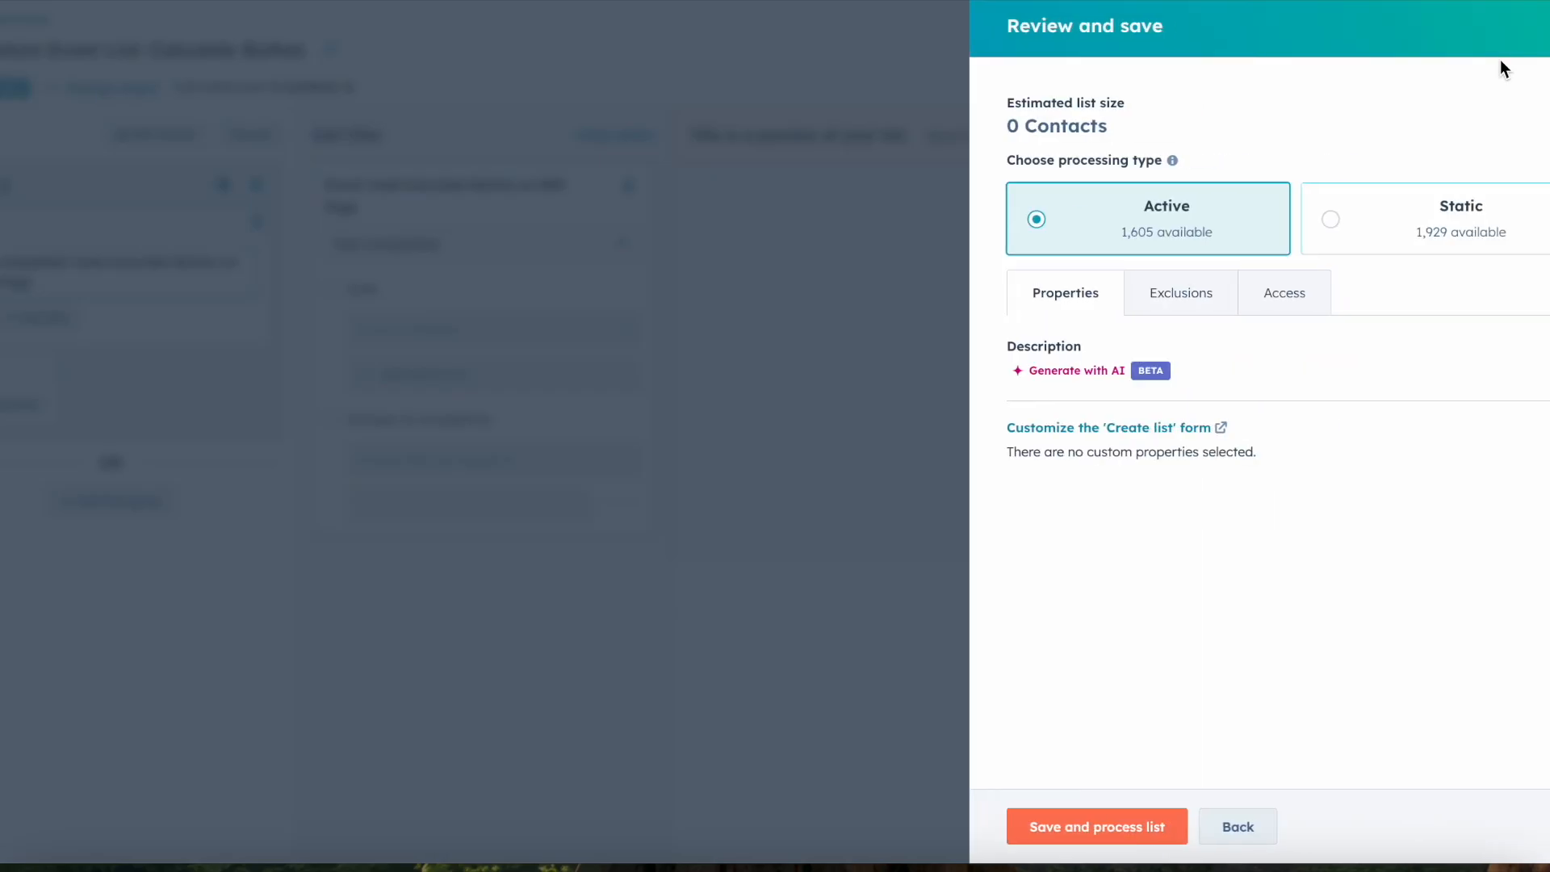
click(1134, 814)
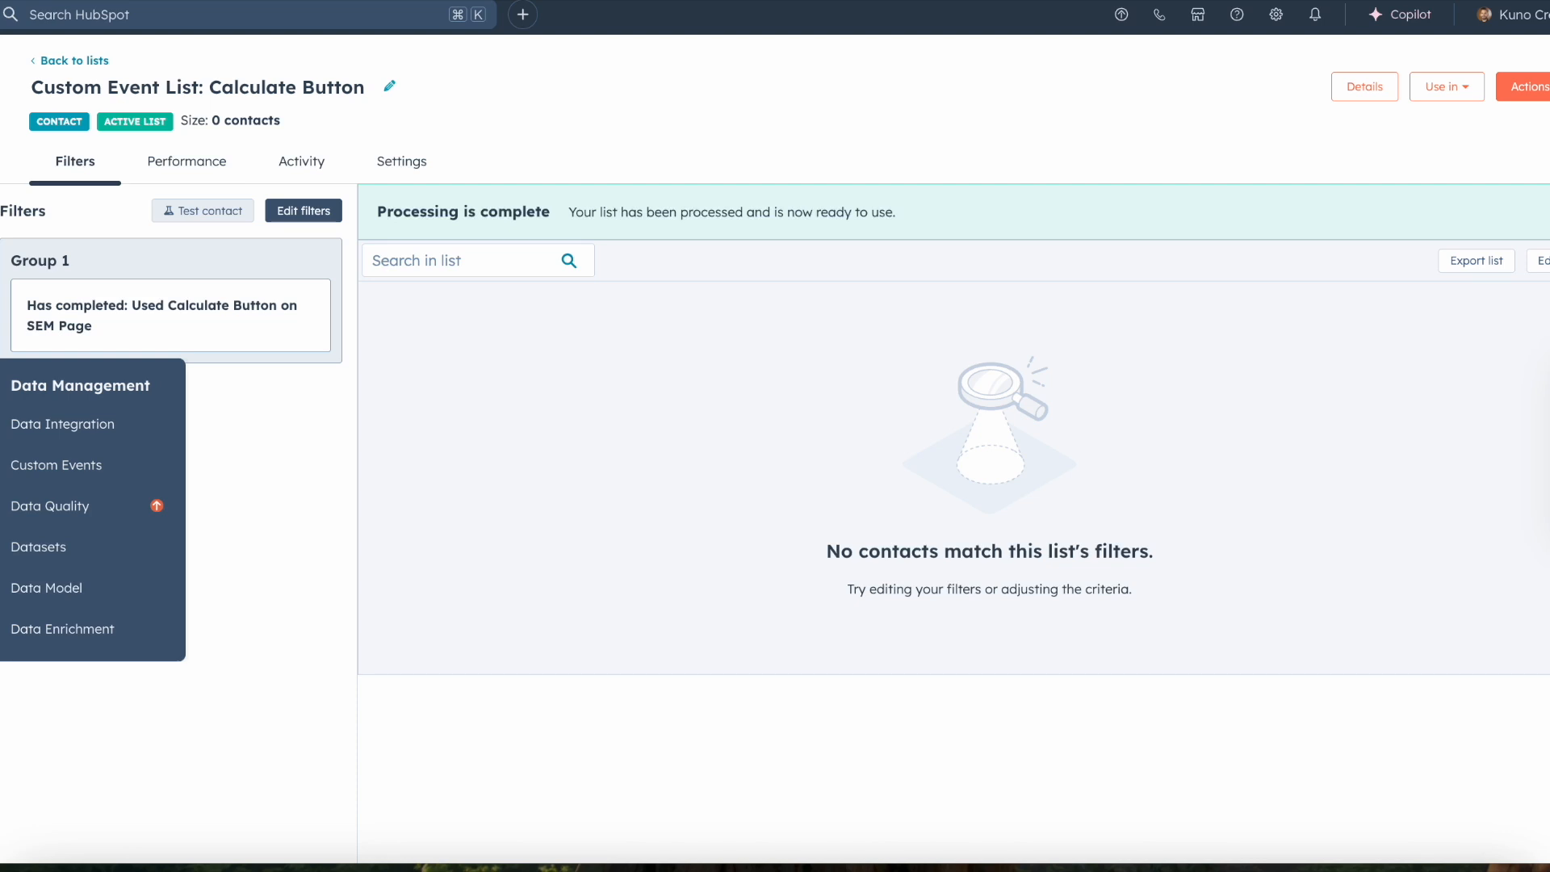
Step: View the overview data of the custom event "Used Calculate Button on SEM Page" with the date range ending 04/21/2025
click(49, 467)
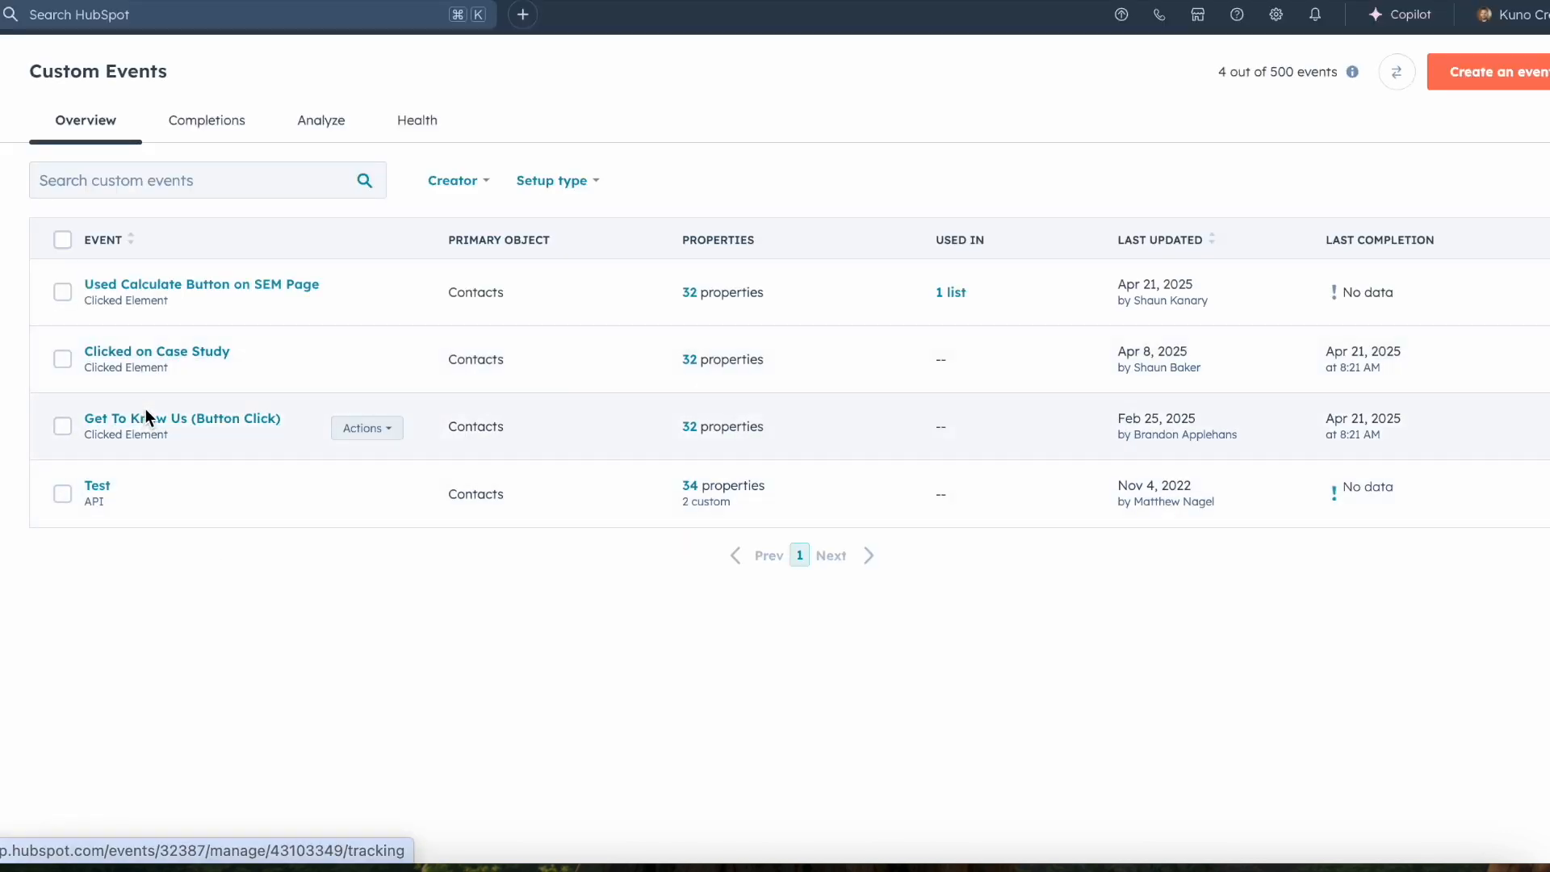
click(164, 284)
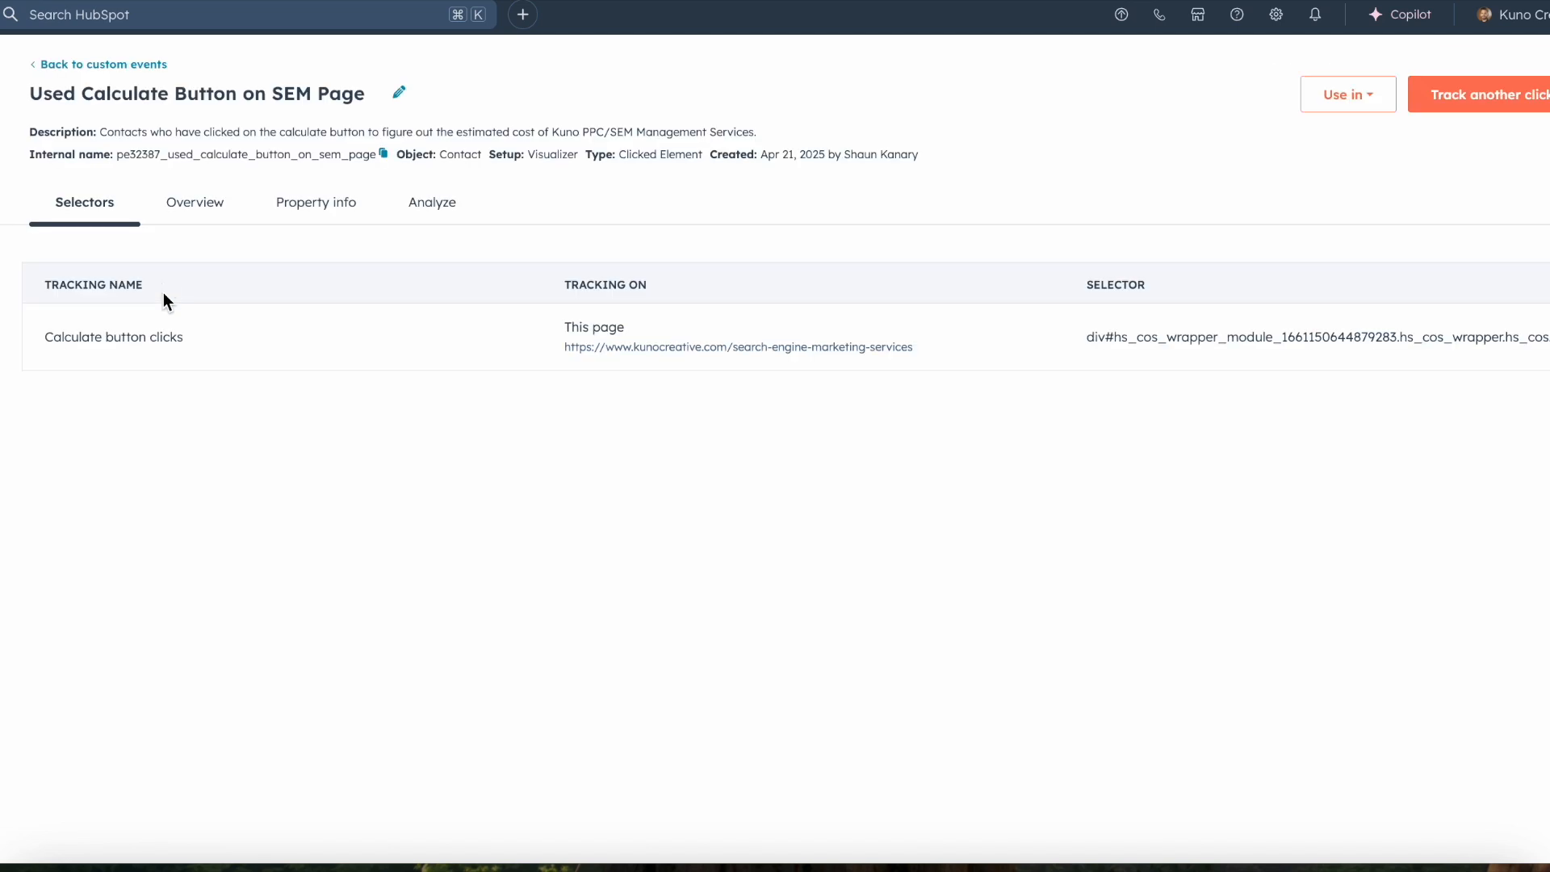
click(223, 209)
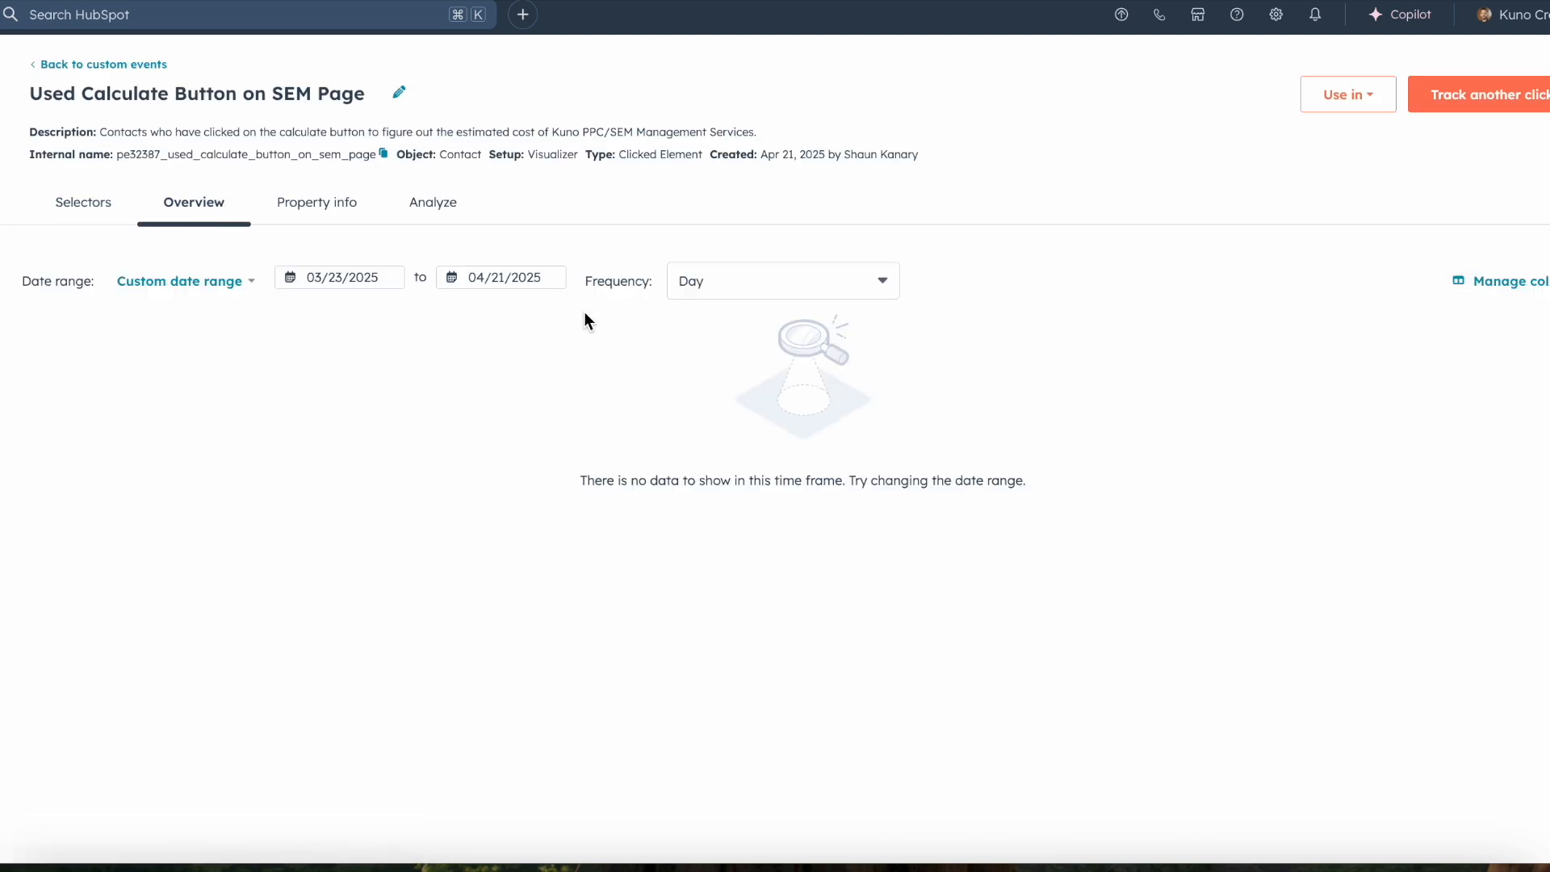
click(535, 283)
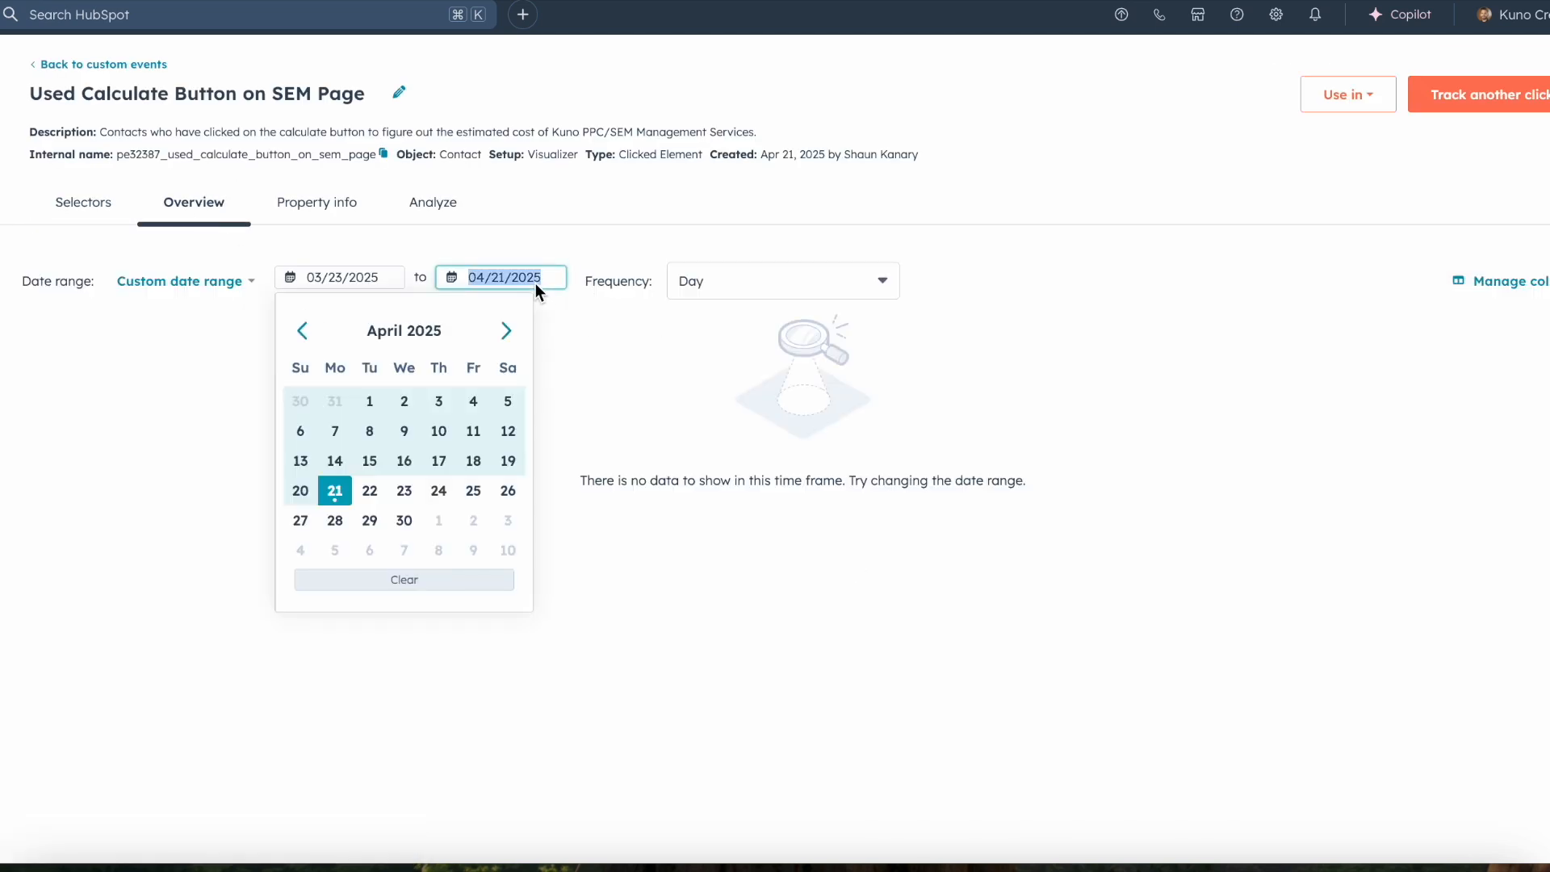
click(343, 495)
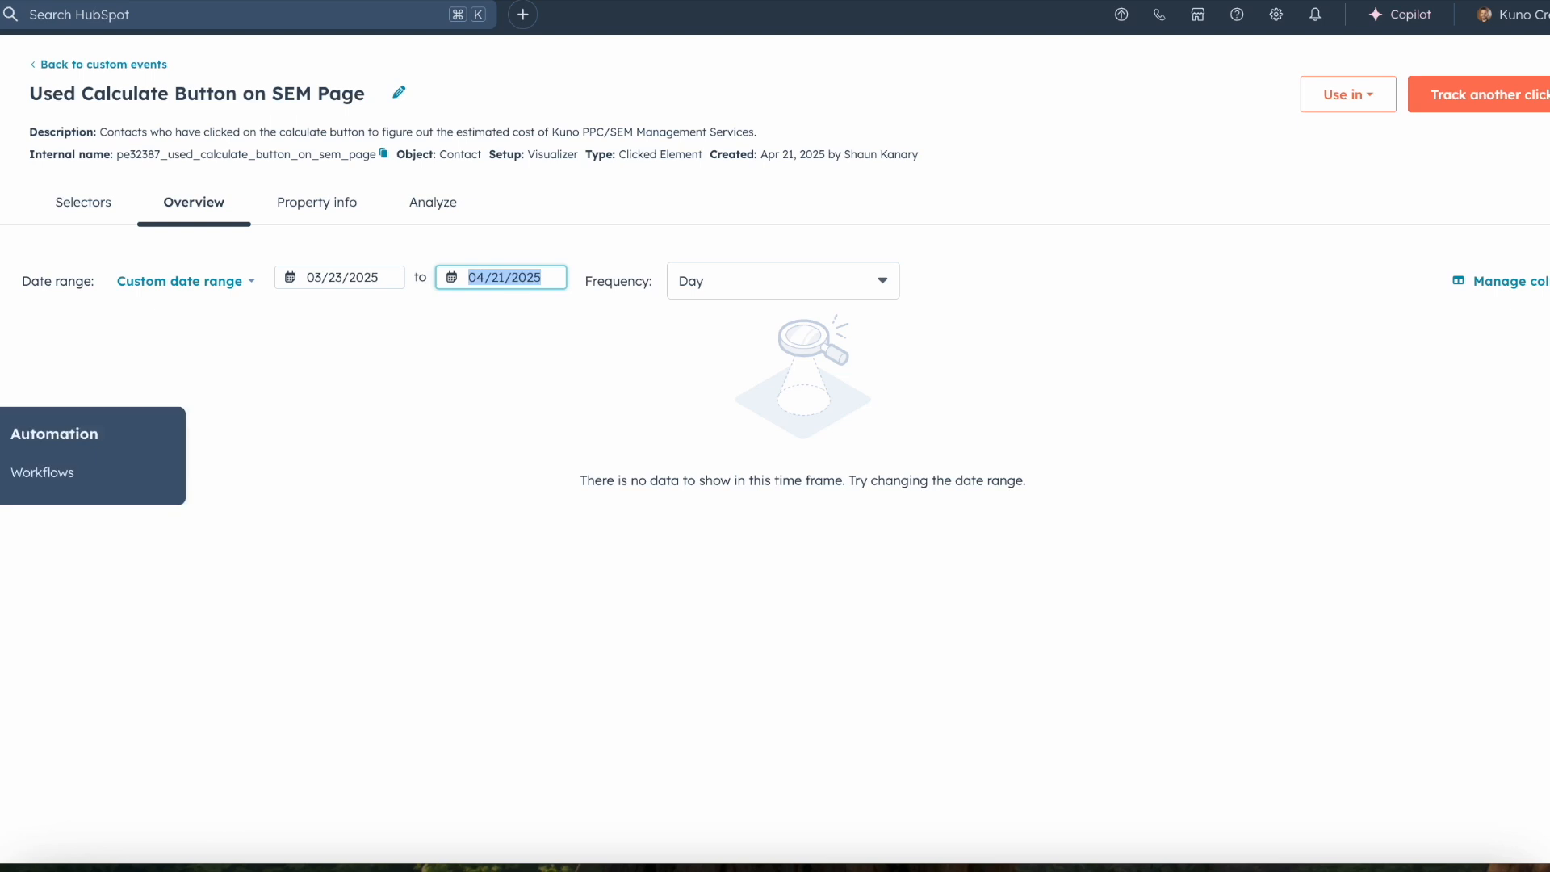
Step: Return to Custom Events and start a new event to review the available methods for sending event data
mouse_move(1, 508)
click(22, 466)
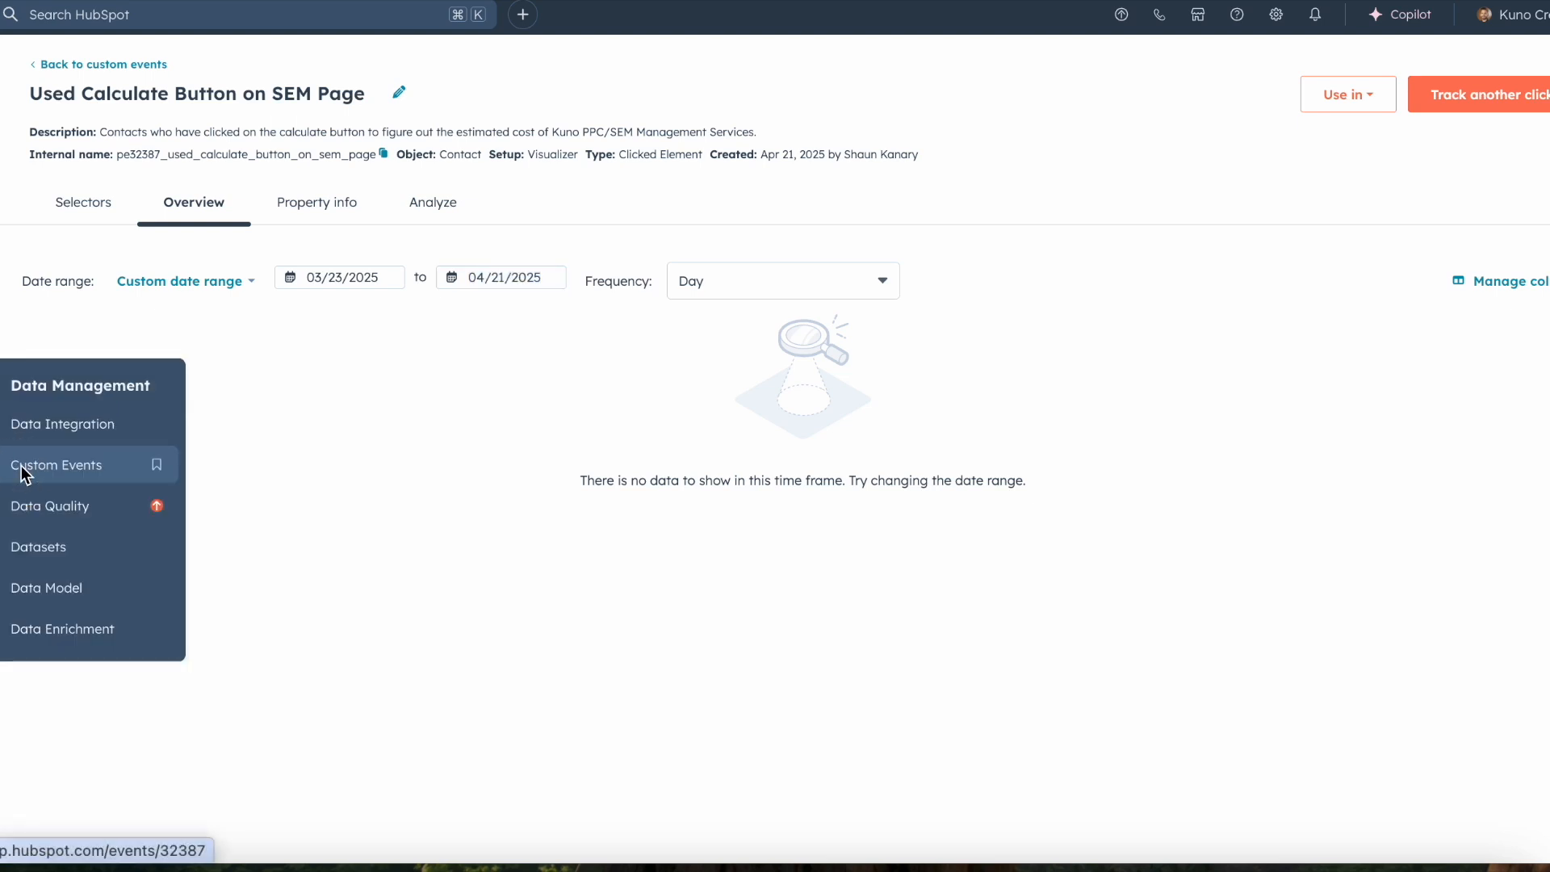
click(1495, 84)
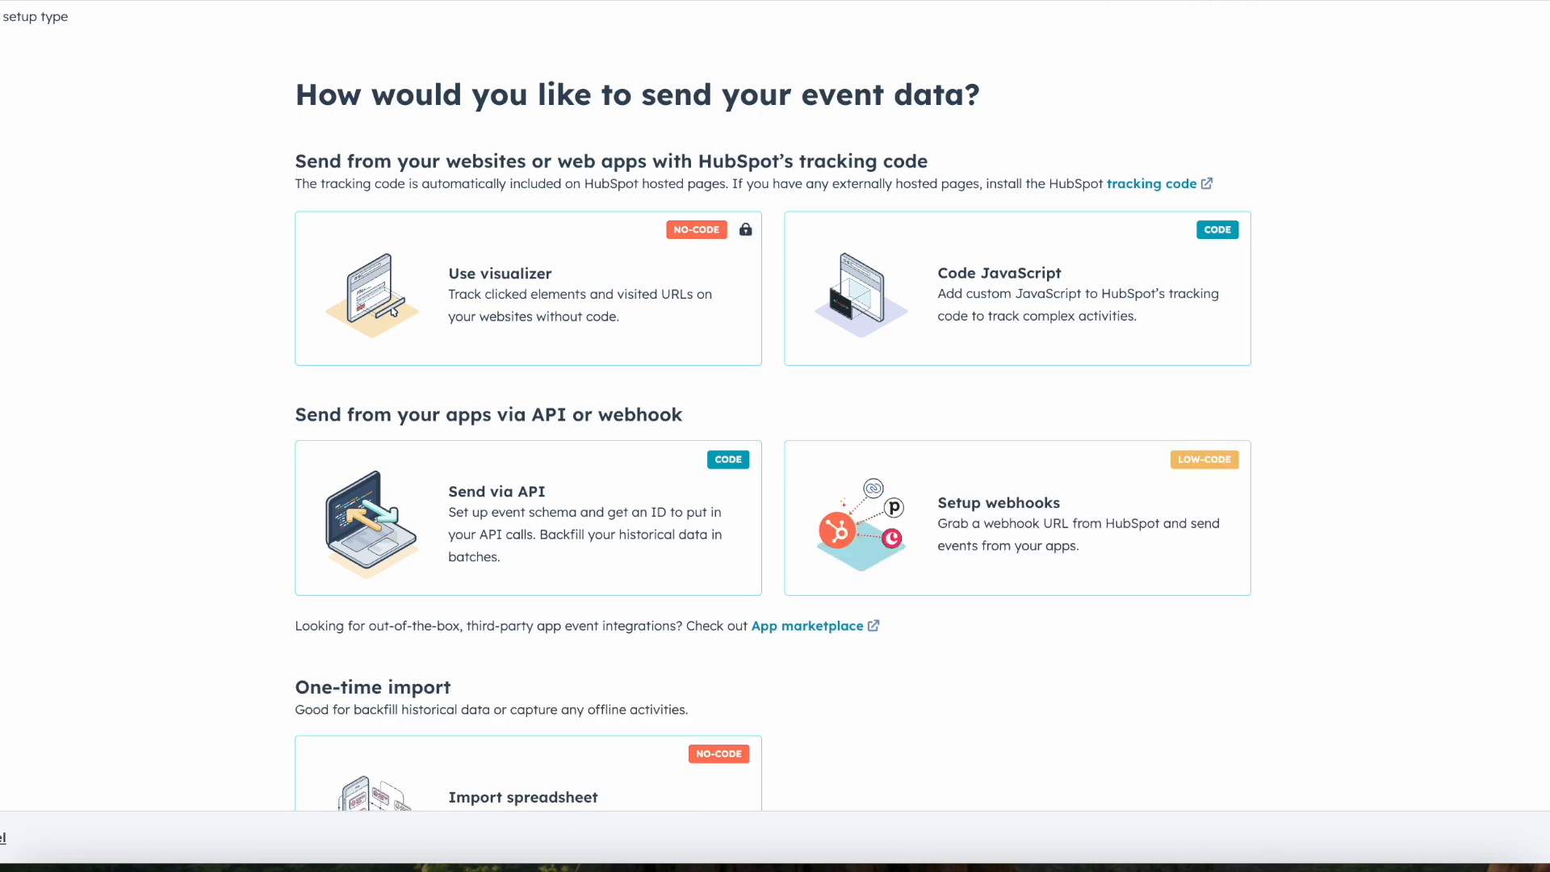
scroll(912, 616, down, 1)
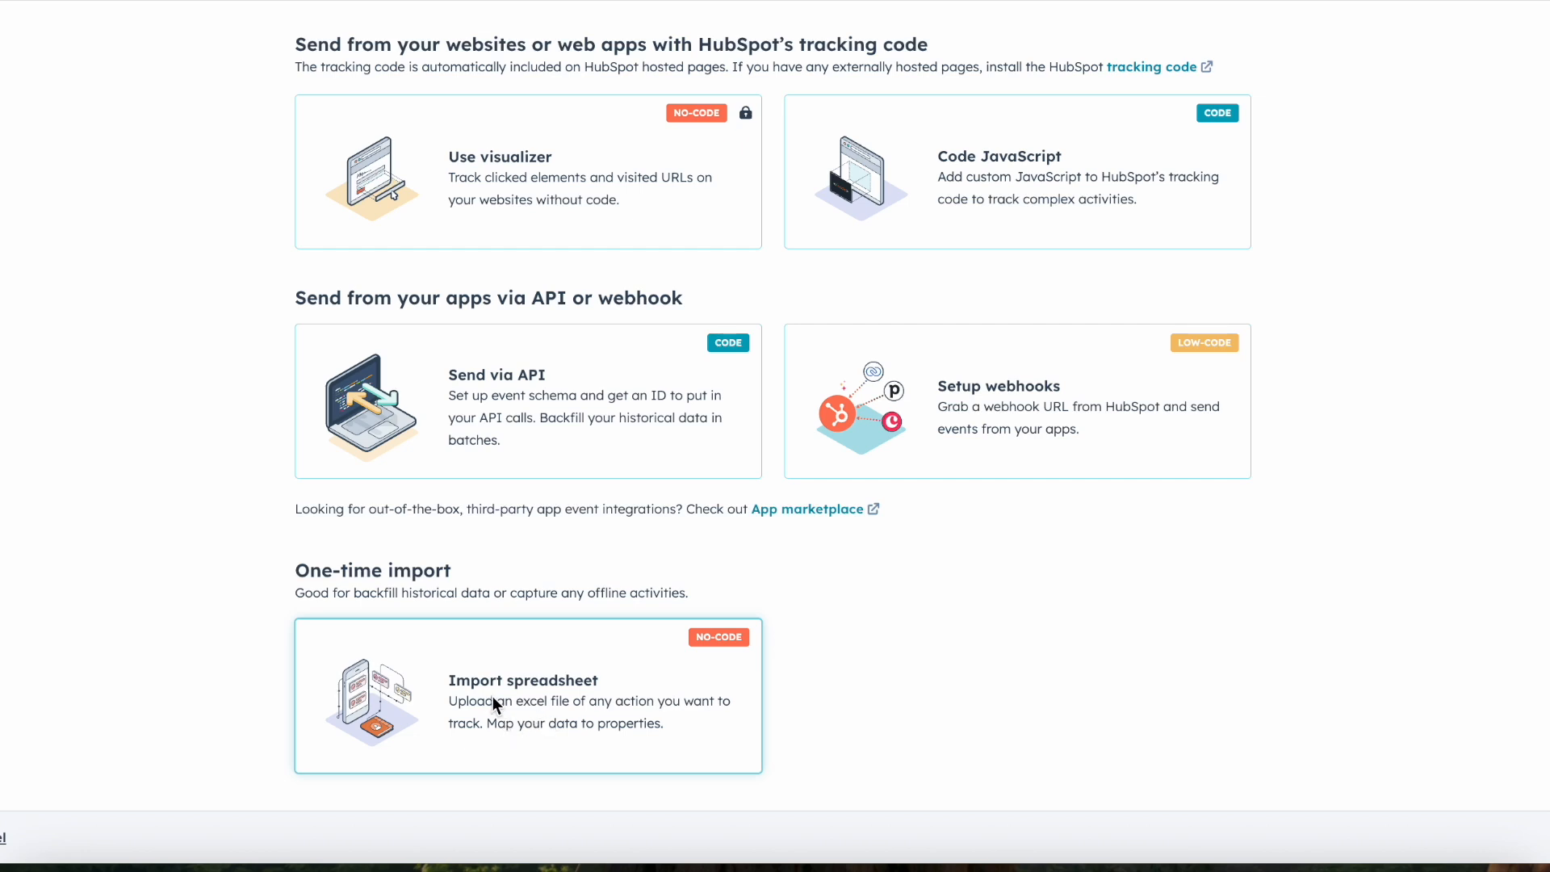
scroll(493, 696, up, 1)
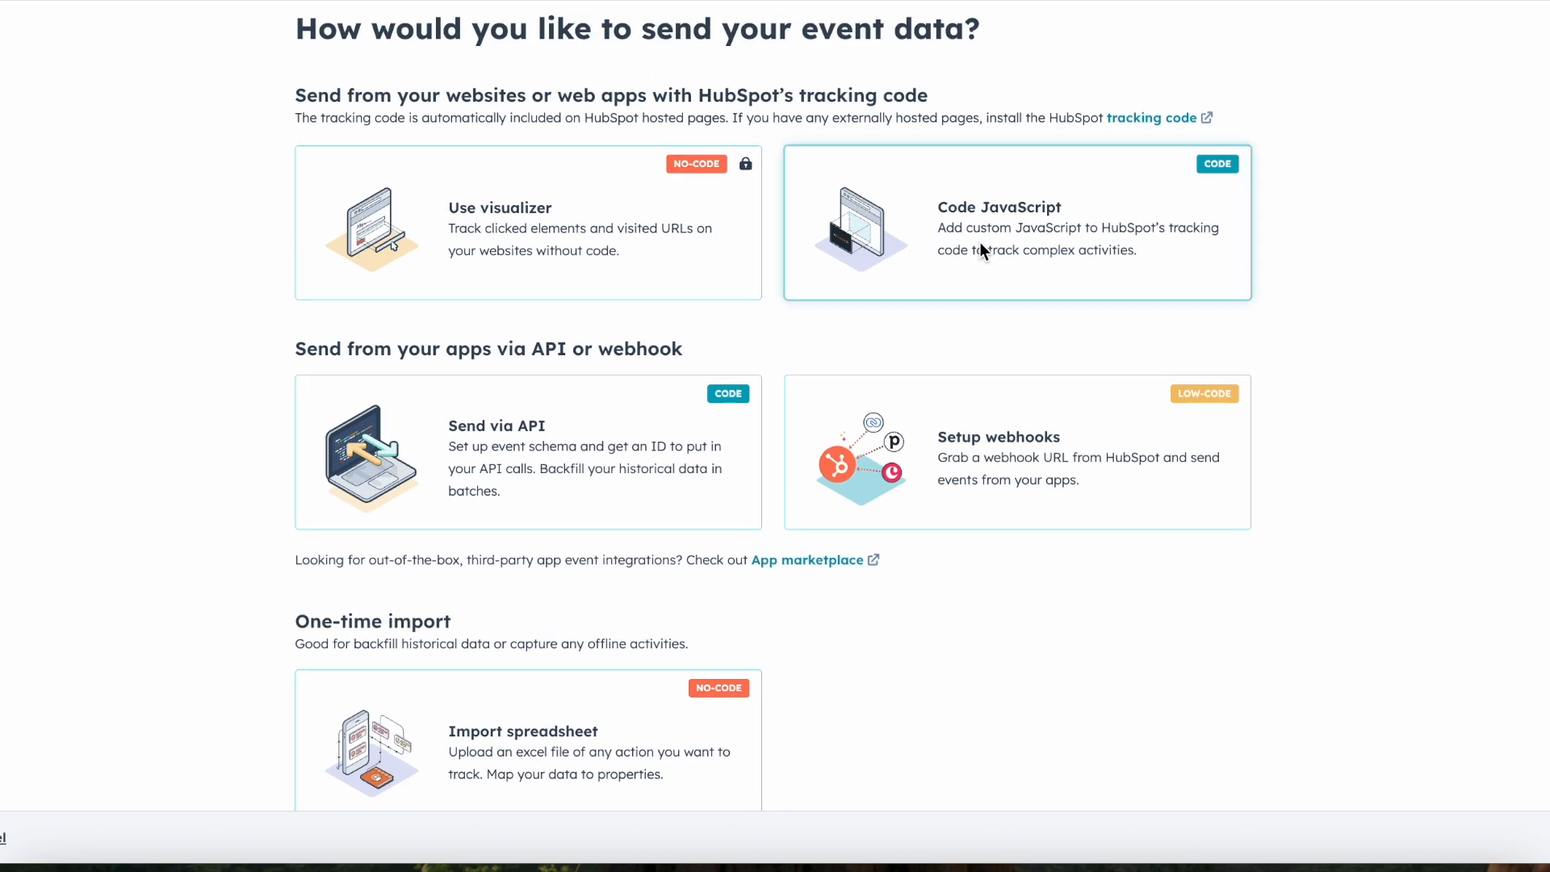